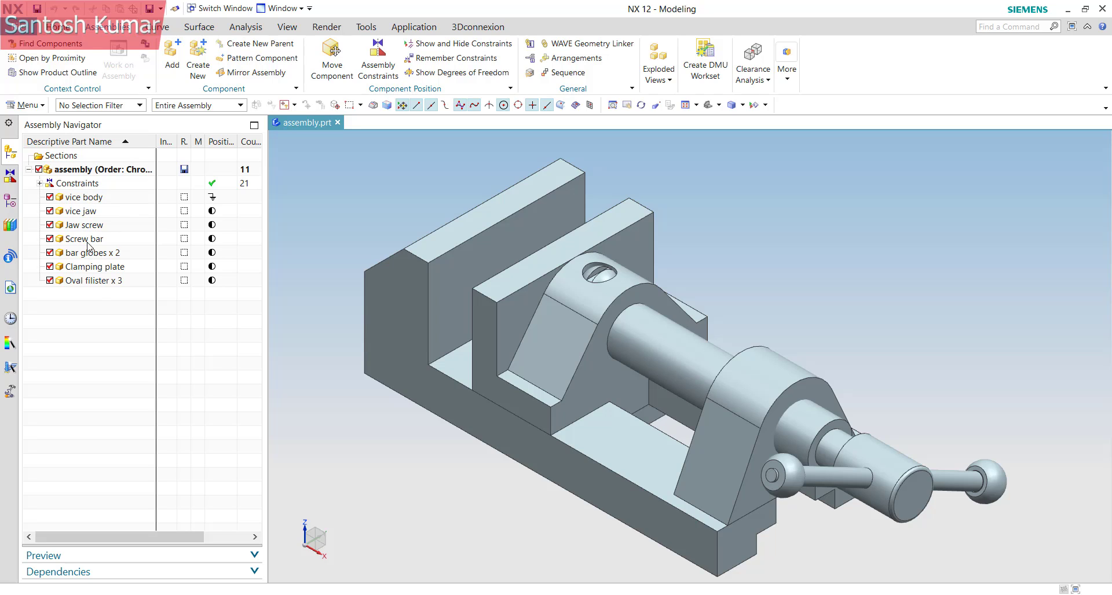
- Make the vice body the work part within the assembly
{"action": "left_click", "coordinate": [87, 212]}
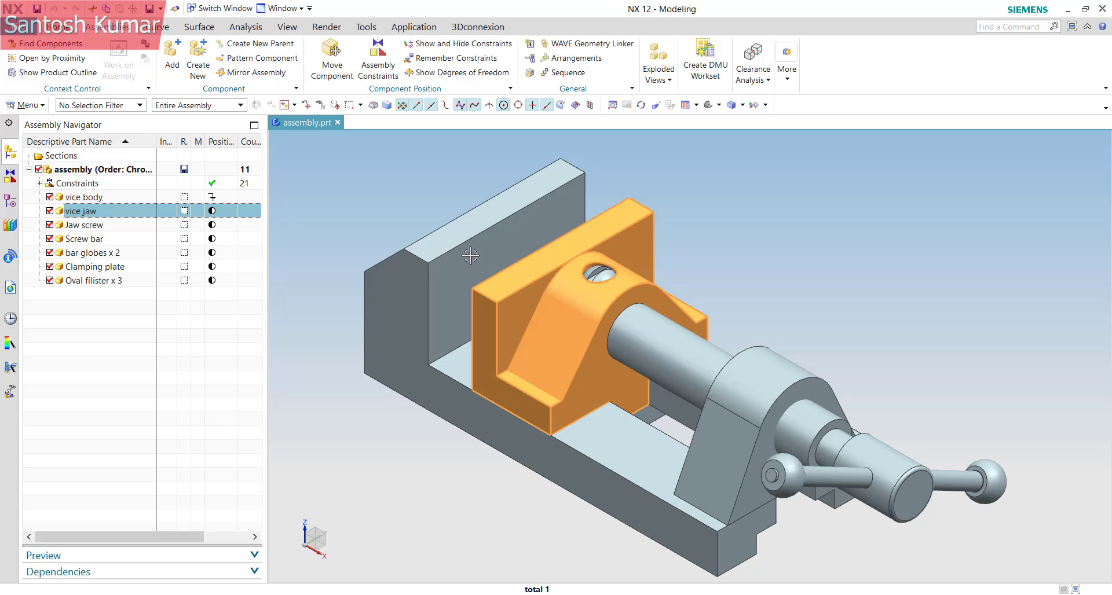
{"action": "double_click", "coordinate": [75, 199]}
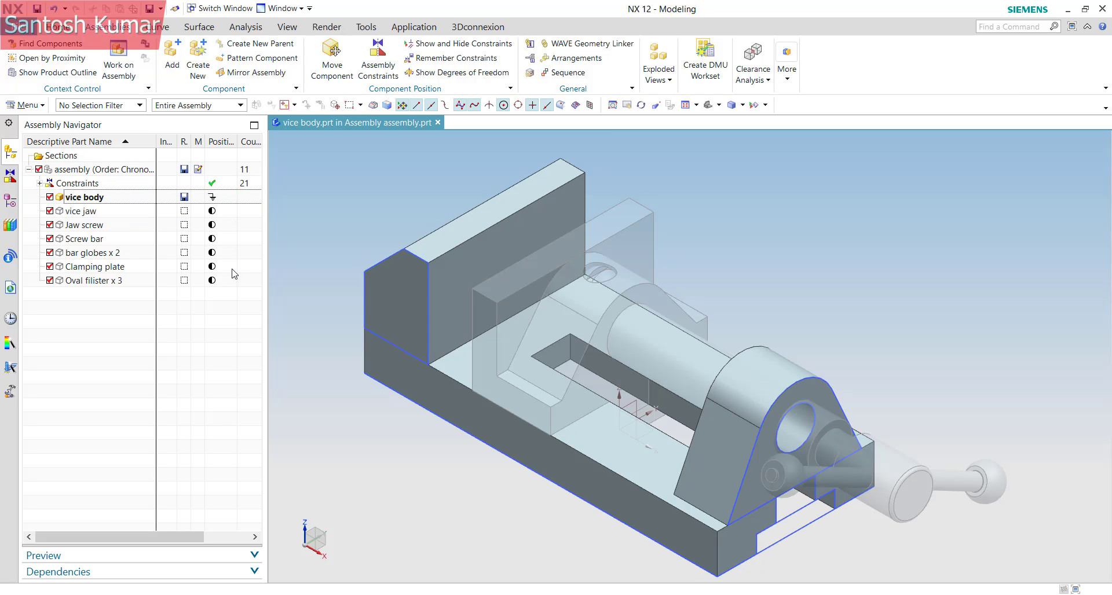
{"action": "middle_click_drag", "start_coordinate": [602, 394], "coordinate": [462, 366]}
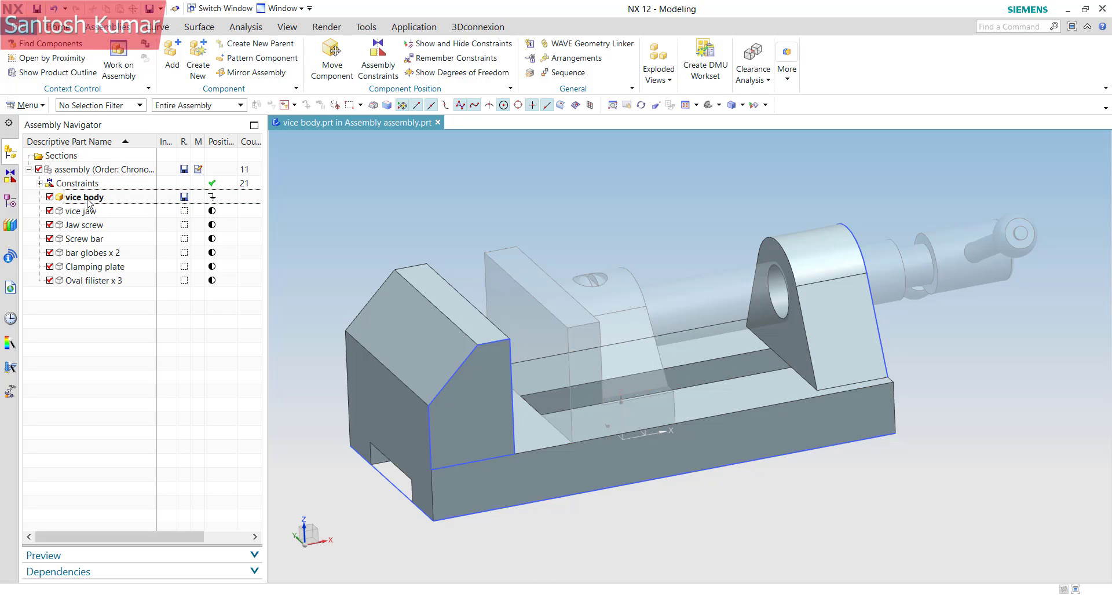
- Link the vice jaw's solid body into the vice body with the WAVE Geometry Linker, using the Body type
{"action": "left_click", "coordinate": [583, 44]}
{"action": "left_click", "coordinate": [278, 147]}
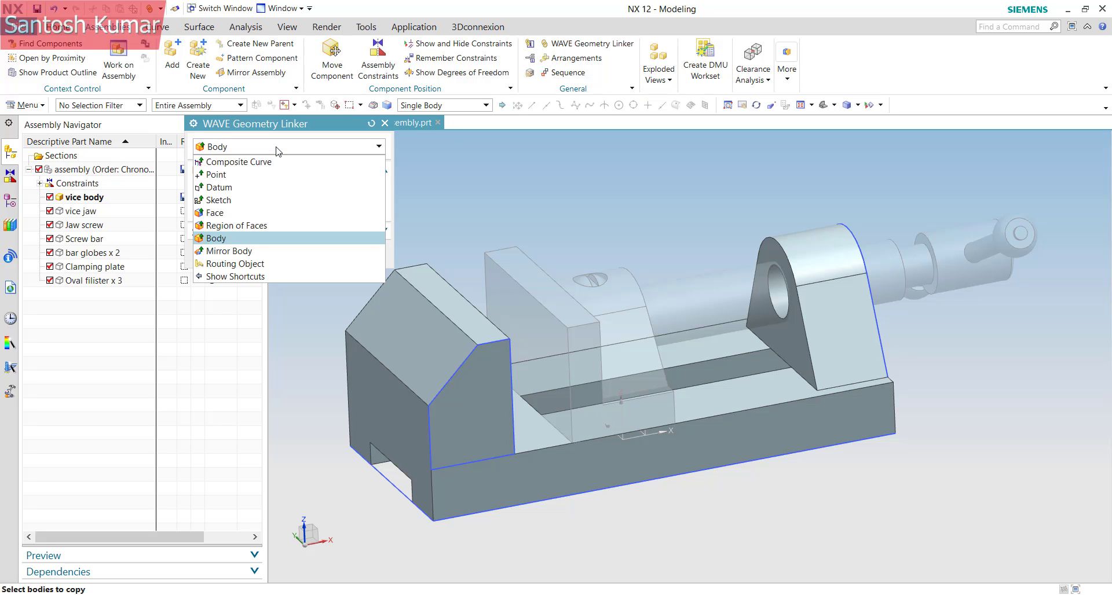
{"action": "left_click", "coordinate": [216, 238]}
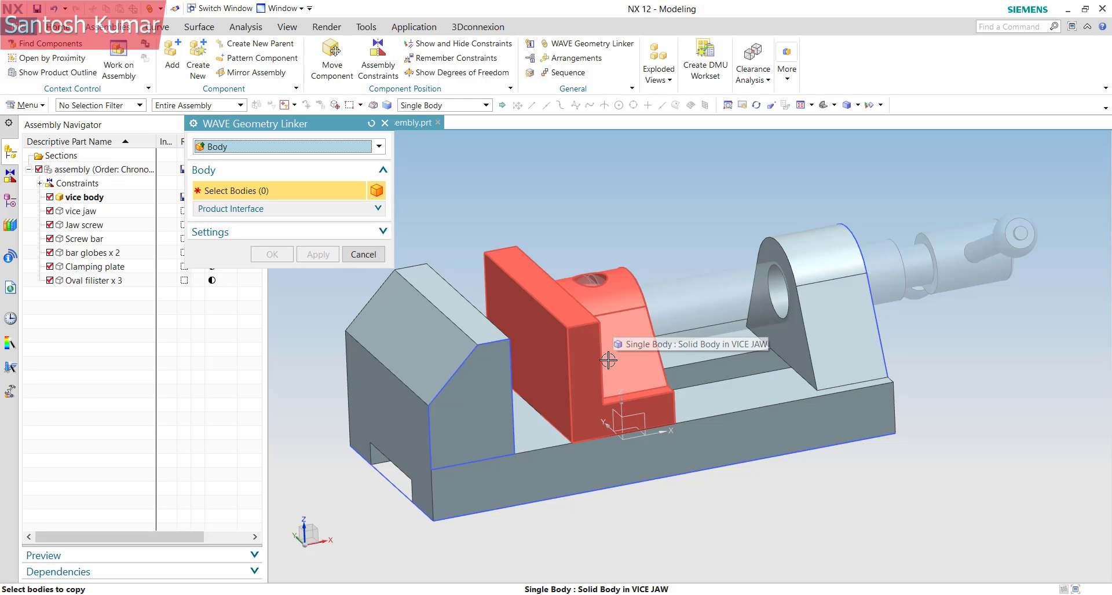
{"action": "left_click", "coordinate": [600, 326]}
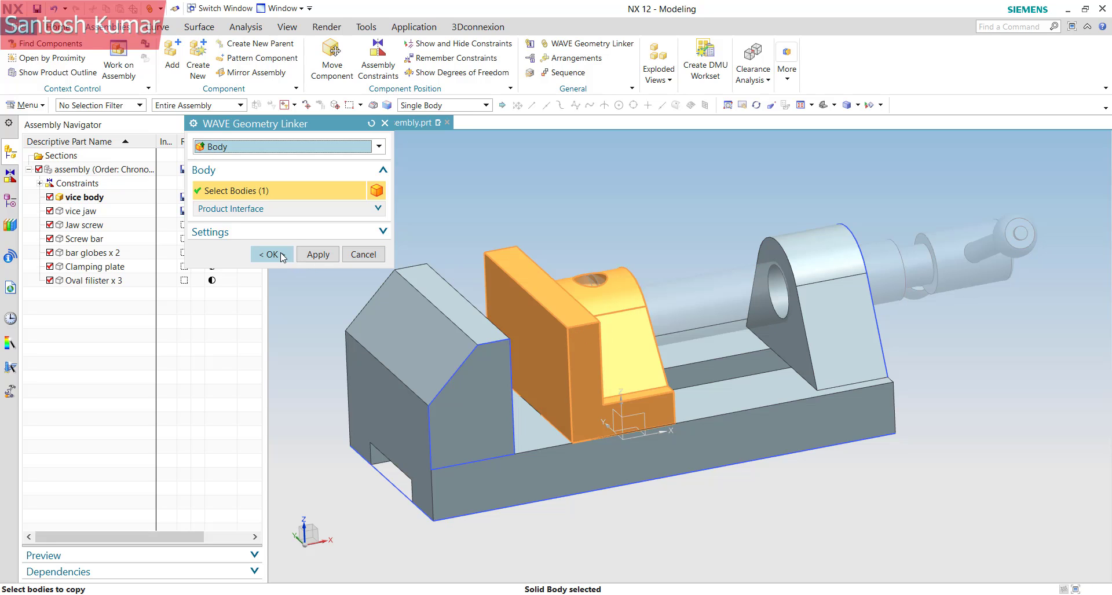
{"action": "left_click", "coordinate": [272, 254]}
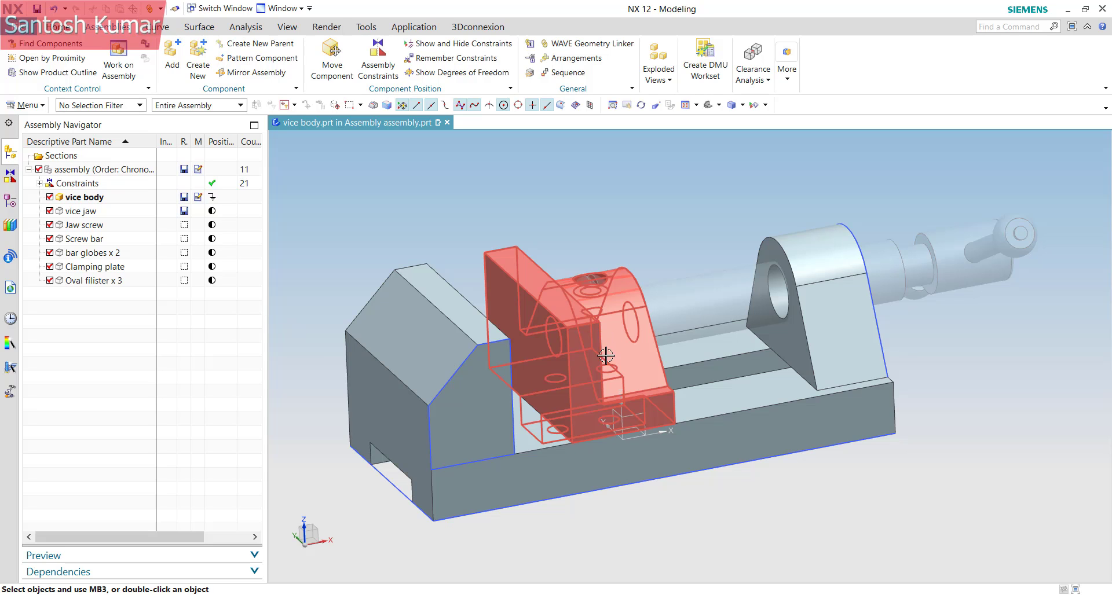
- Examine the linked body in the vice body's model history and clear the selection
{"action": "middle_click_drag", "start_coordinate": [583, 332], "coordinate": [593, 334]}
{"action": "left_click", "coordinate": [14, 205]}
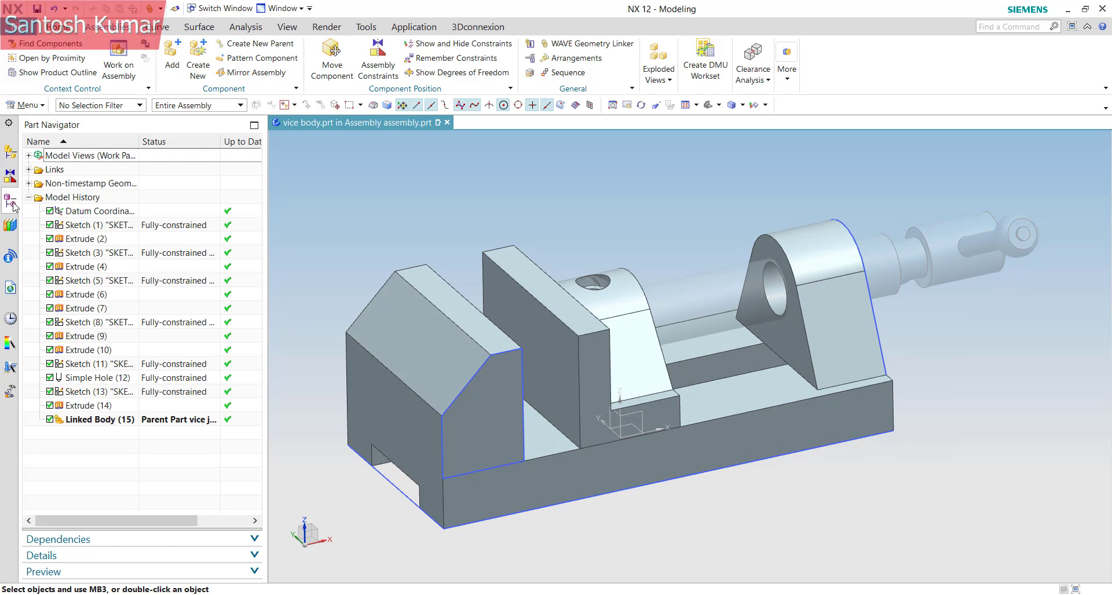
{"action": "left_click", "coordinate": [91, 419]}
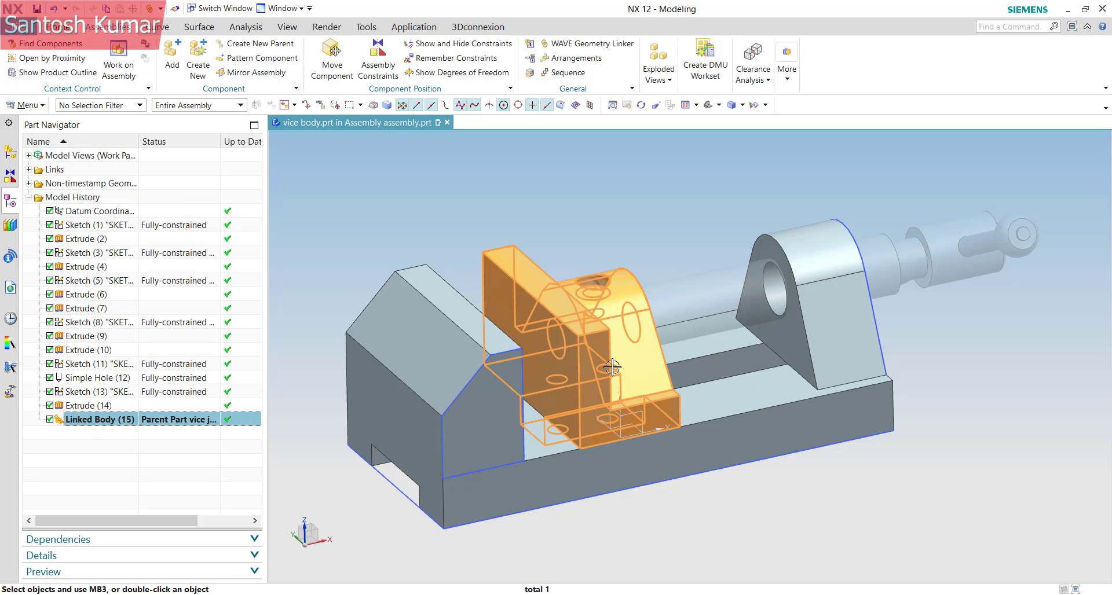
{"action": "left_click", "coordinate": [5, 154]}
{"action": "left_click", "coordinate": [7, 203]}
{"action": "key", "text": "Escape"}
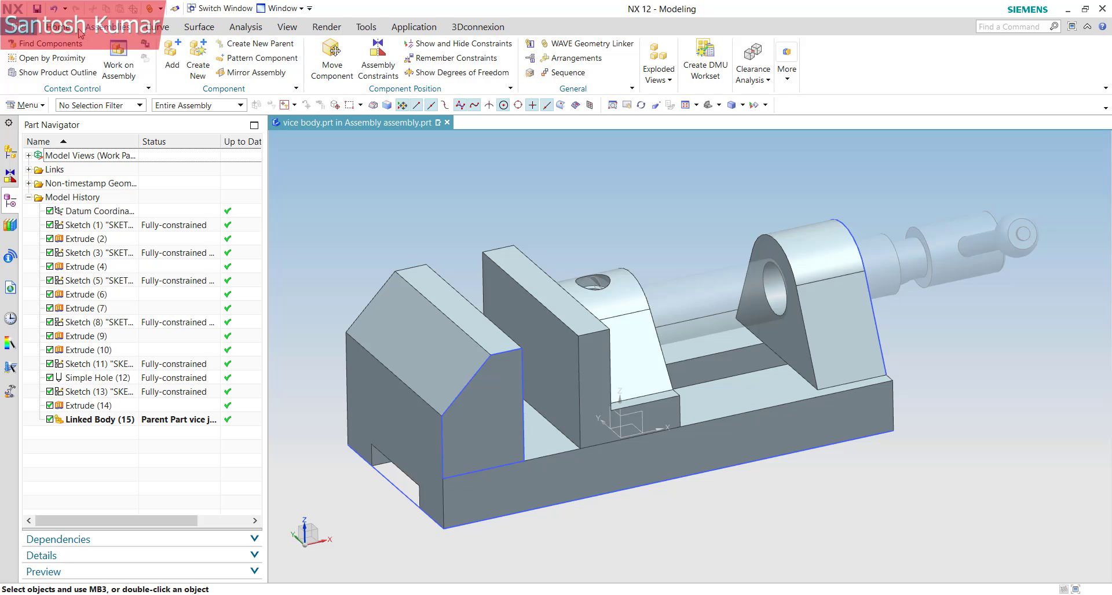
- Apply a 4 mm circular edge blend to the short upper end edge of the linked vice jaw's plate
{"action": "left_click", "coordinate": [58, 27]}
{"action": "left_click", "coordinate": [295, 58]}
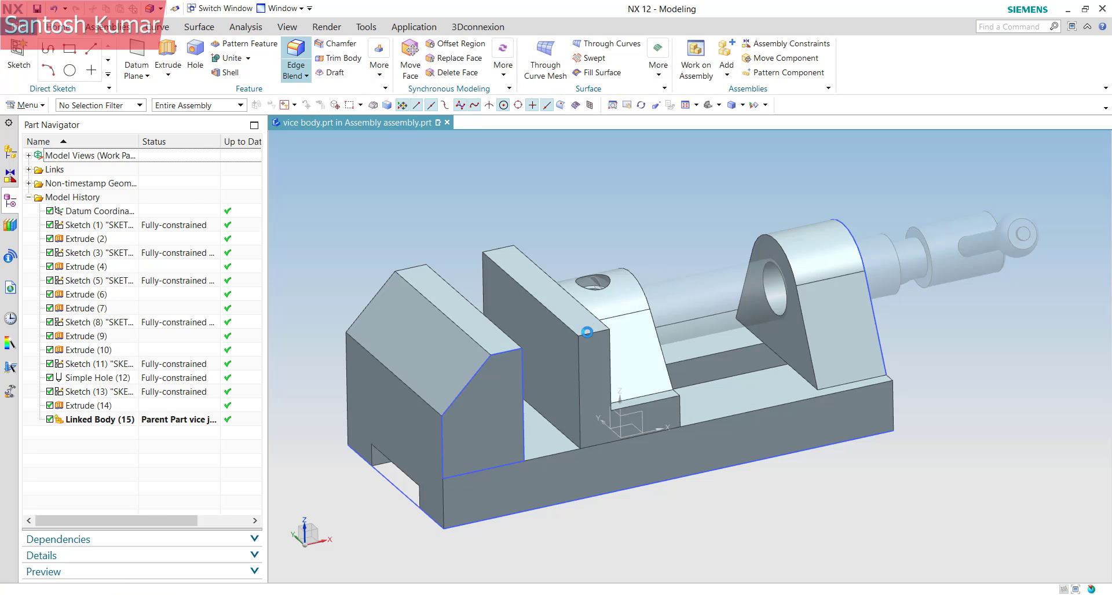
{"action": "left_click", "coordinate": [591, 332]}
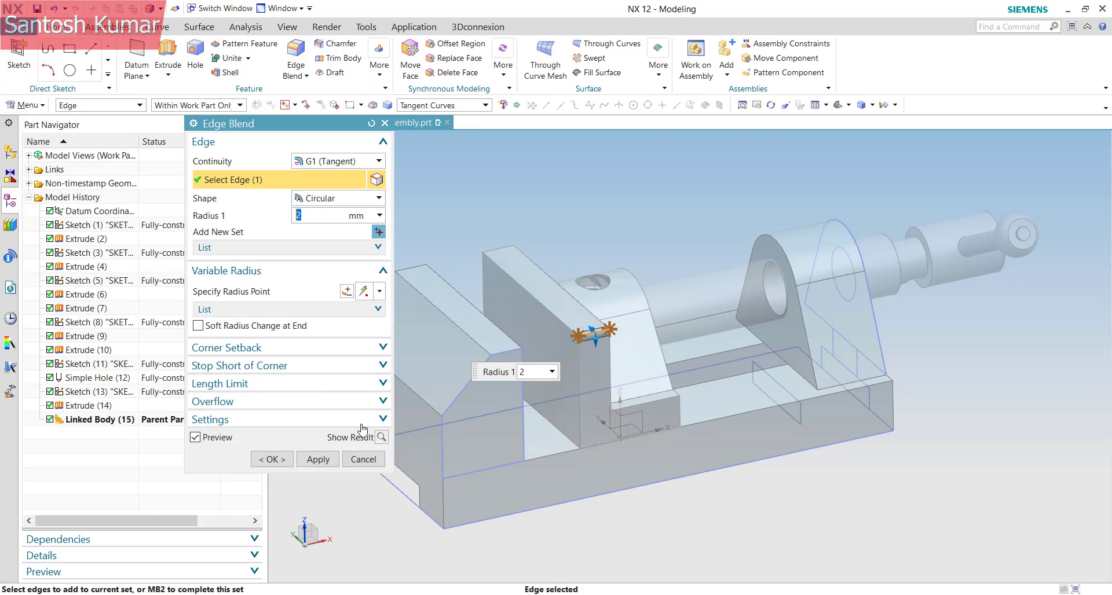
{"action": "left_click_drag", "start_coordinate": [594, 338], "coordinate": [592, 353]}
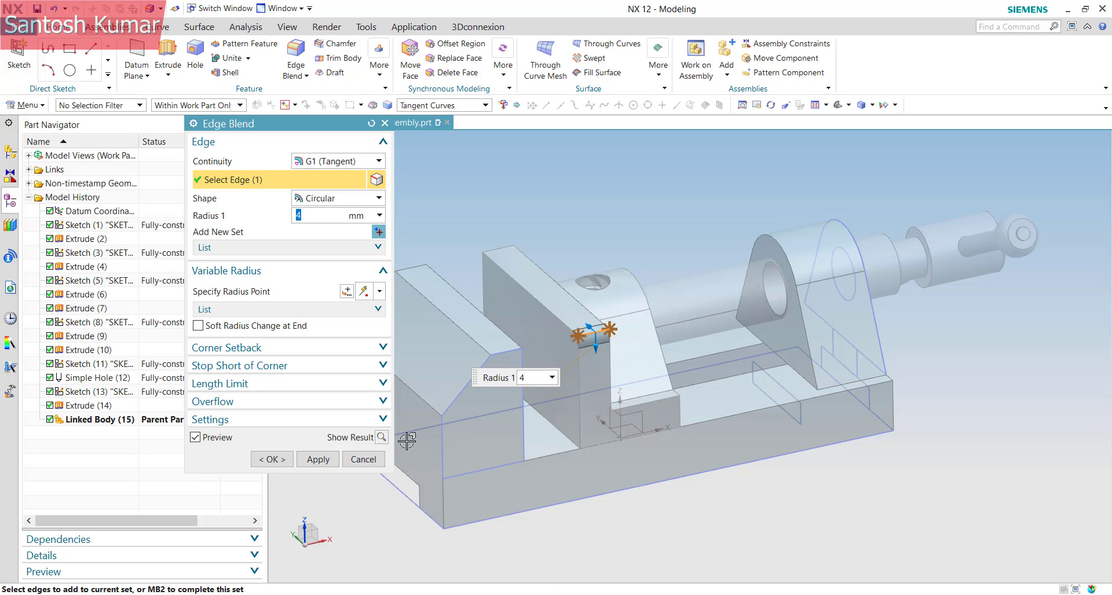
{"action": "middle_click", "coordinate": [593, 353]}
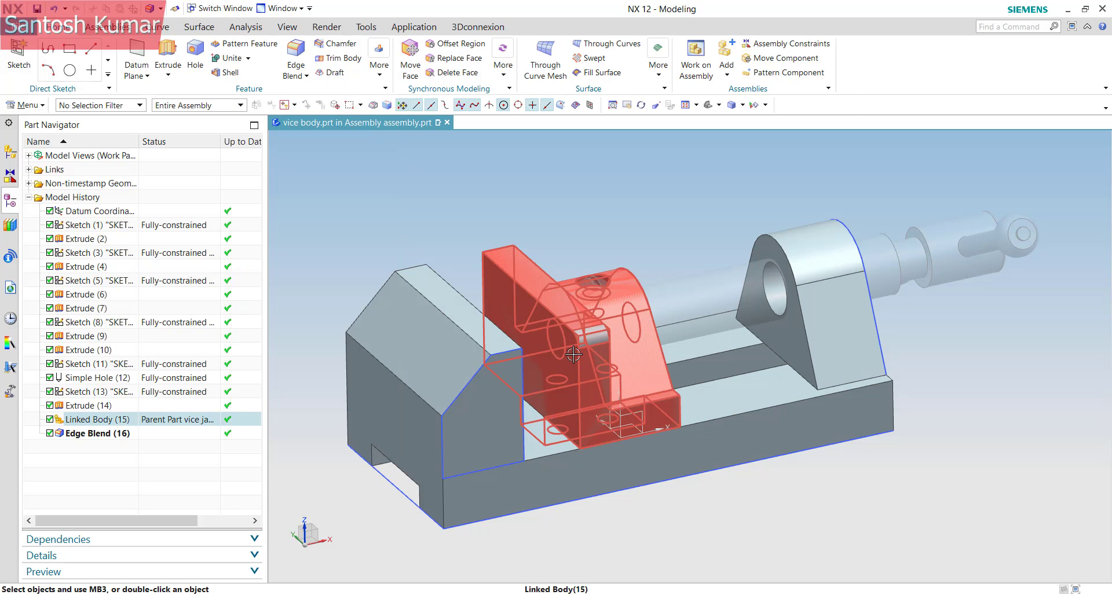
- Open the original vice jaw in its own window to compare its edges with the linked body, and return to the vice body
{"action": "left_click", "coordinate": [97, 422]}
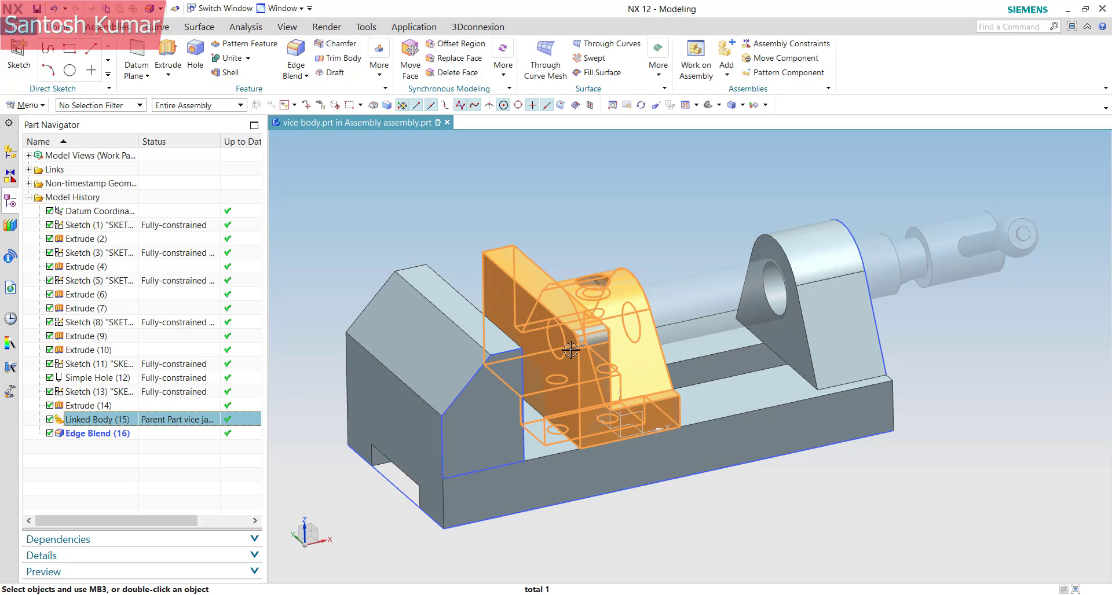
{"action": "left_click", "coordinate": [10, 152]}
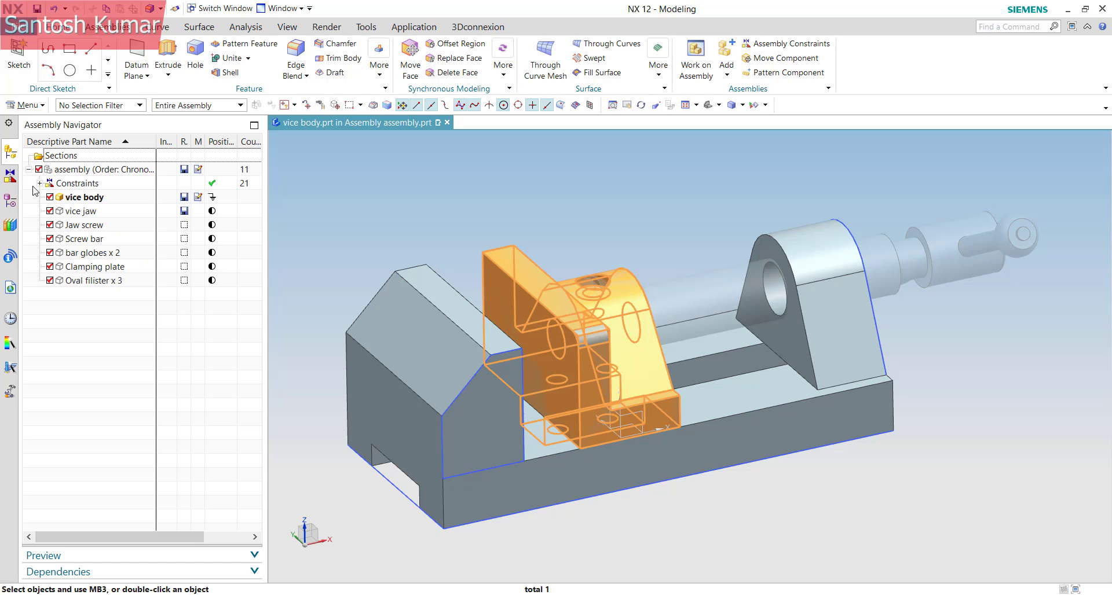
{"action": "right_click", "coordinate": [79, 214]}
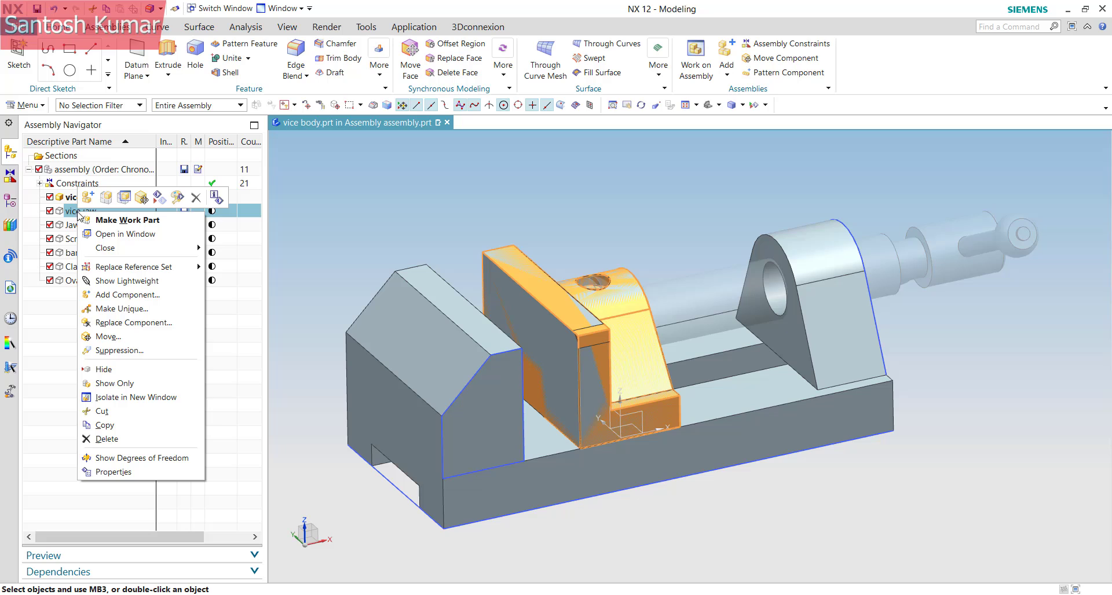
{"action": "left_click", "coordinate": [124, 236]}
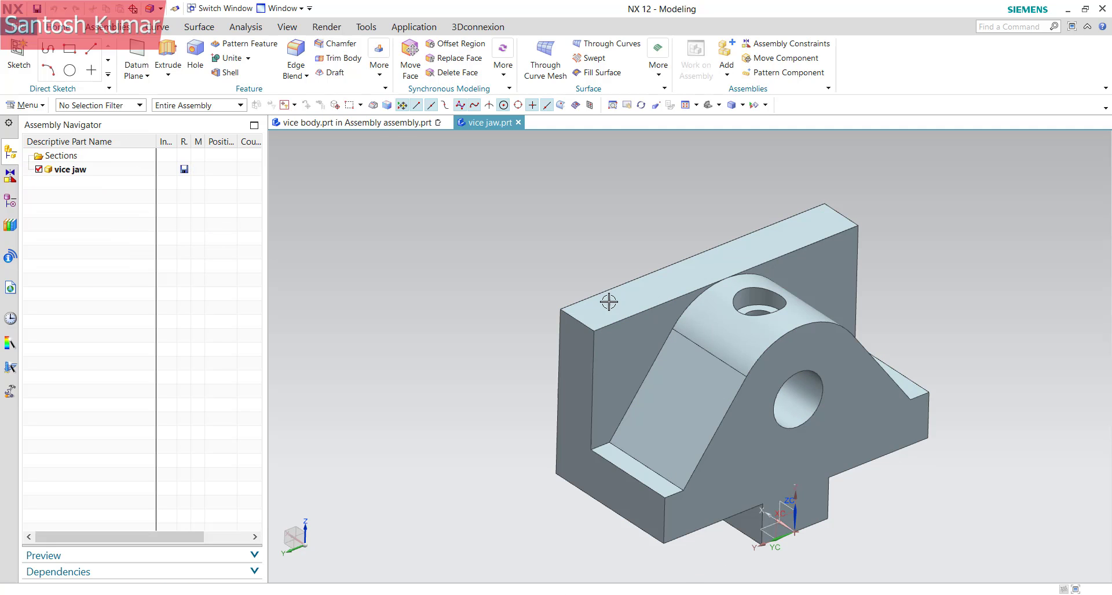
{"action": "left_click", "coordinate": [373, 125]}
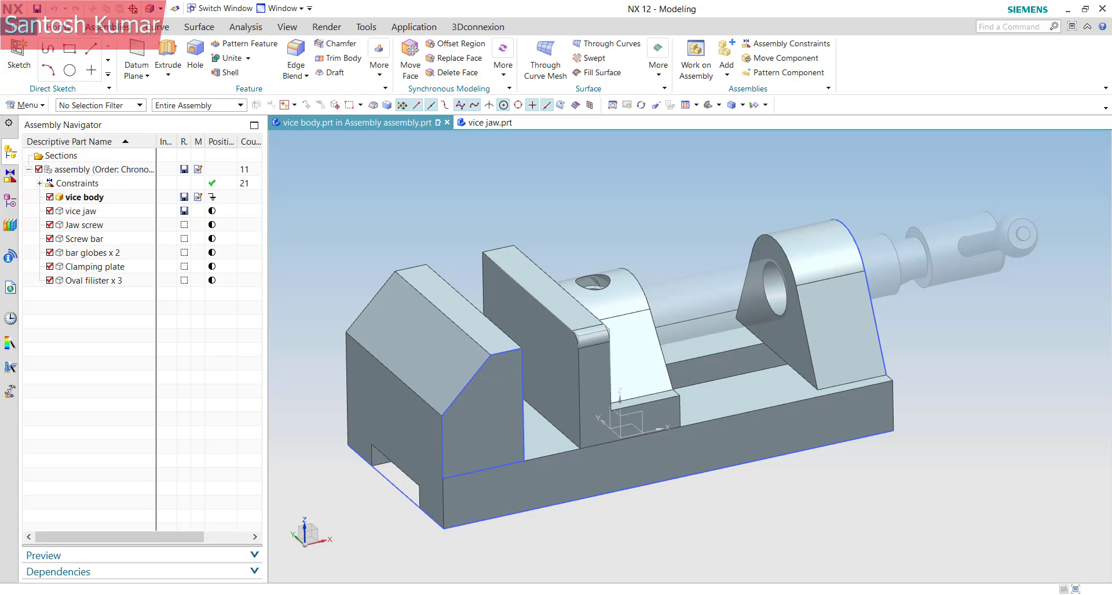
- Review the geometry types offered by the WAVE Geometry Linker and close it without linking anything
{"action": "left_click", "coordinate": [130, 27]}
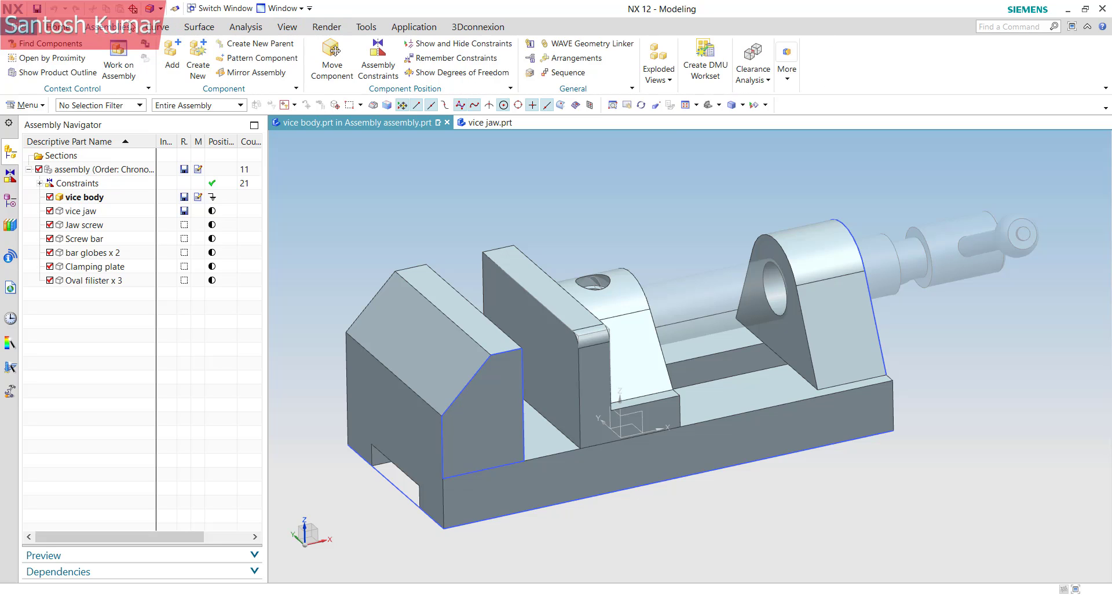
{"action": "left_click", "coordinate": [583, 46]}
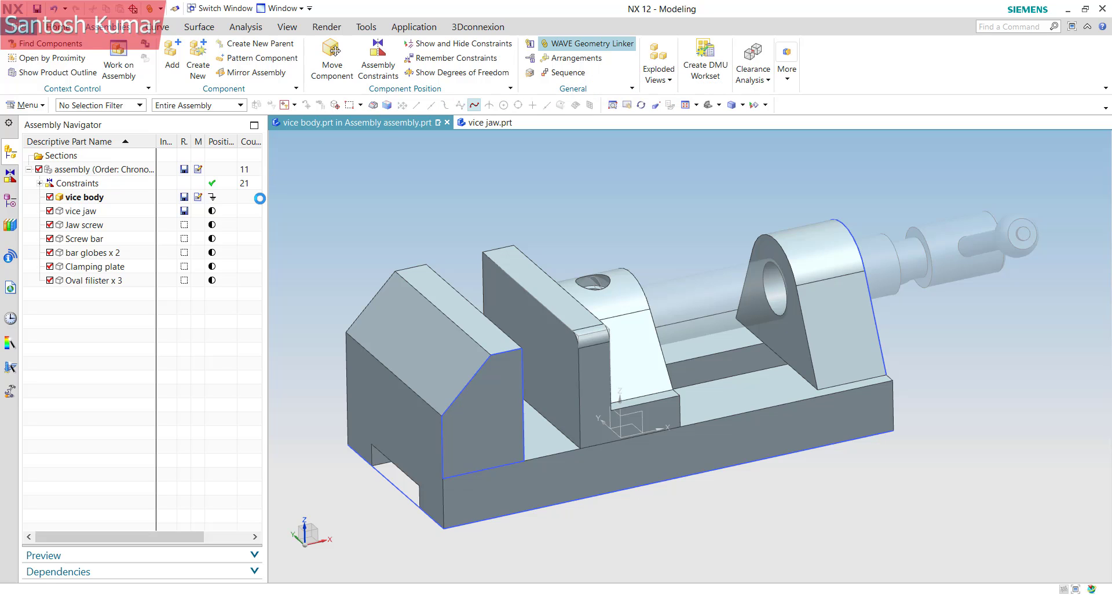
{"action": "left_click", "coordinate": [285, 146]}
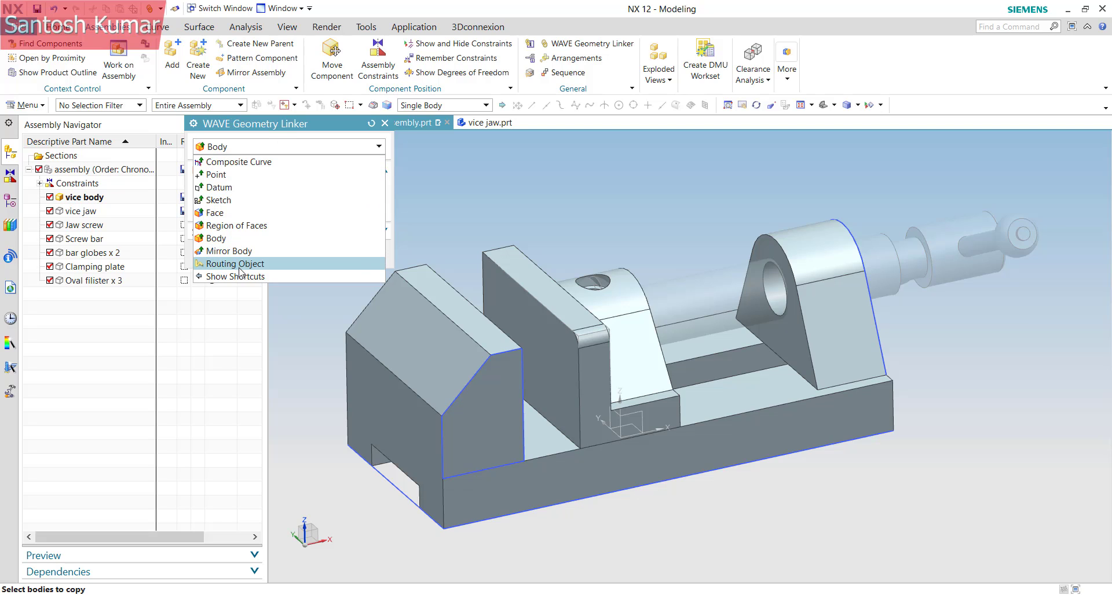
{"action": "left_click", "coordinate": [261, 132]}
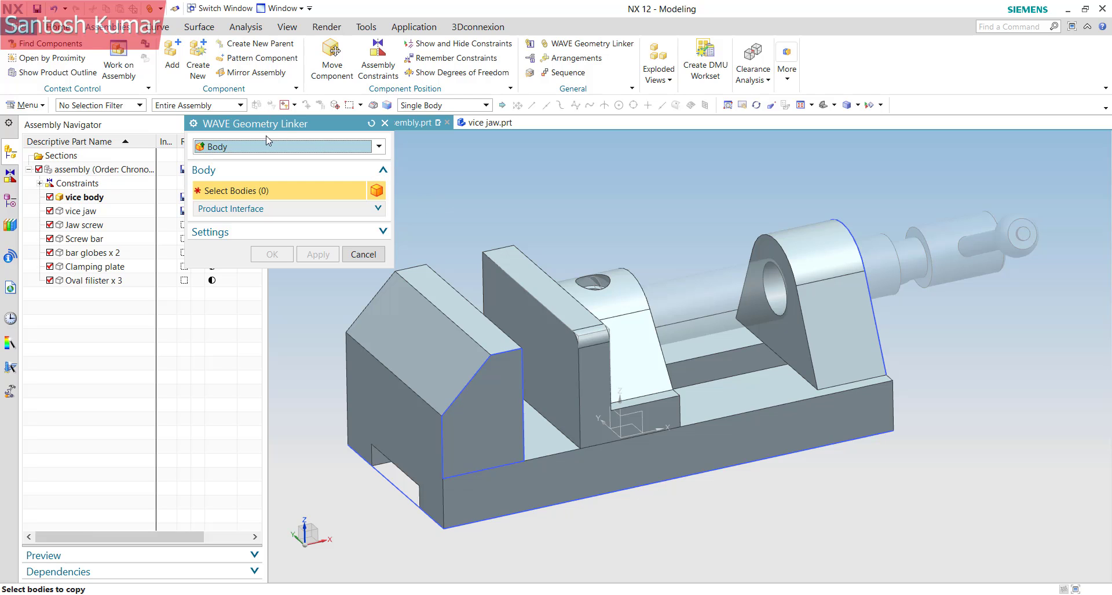
{"action": "left_click", "coordinate": [287, 147]}
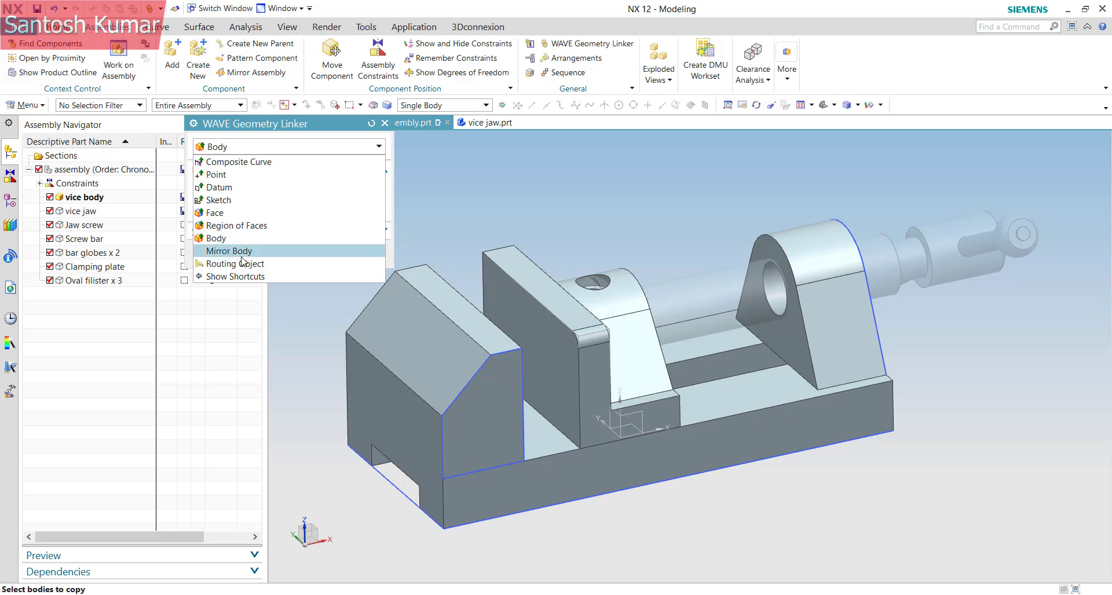
{"action": "left_click", "coordinate": [302, 128]}
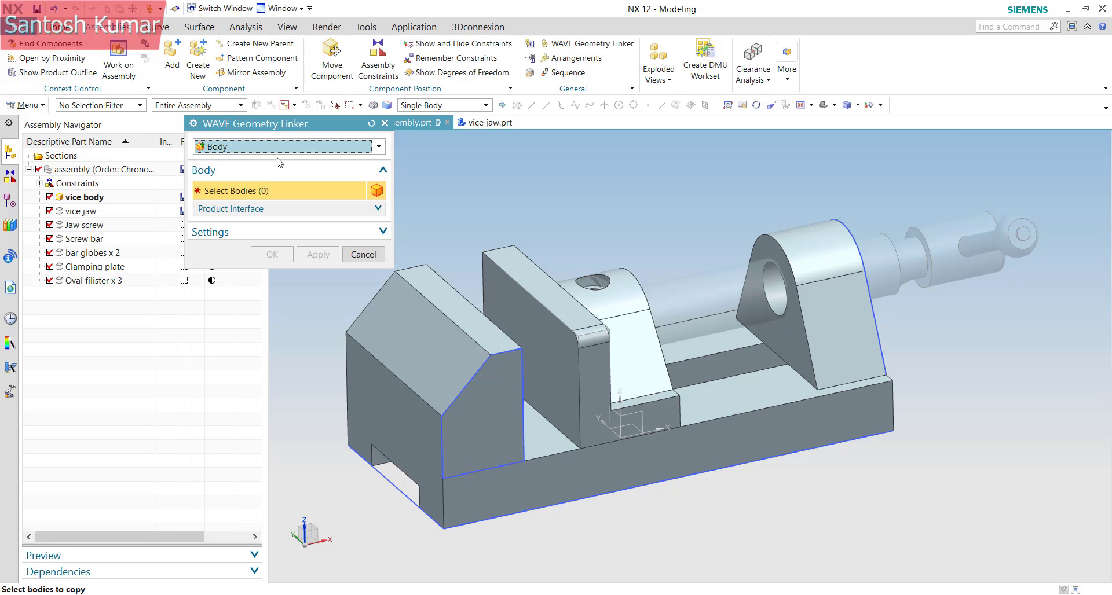
{"action": "left_click", "coordinate": [364, 255]}
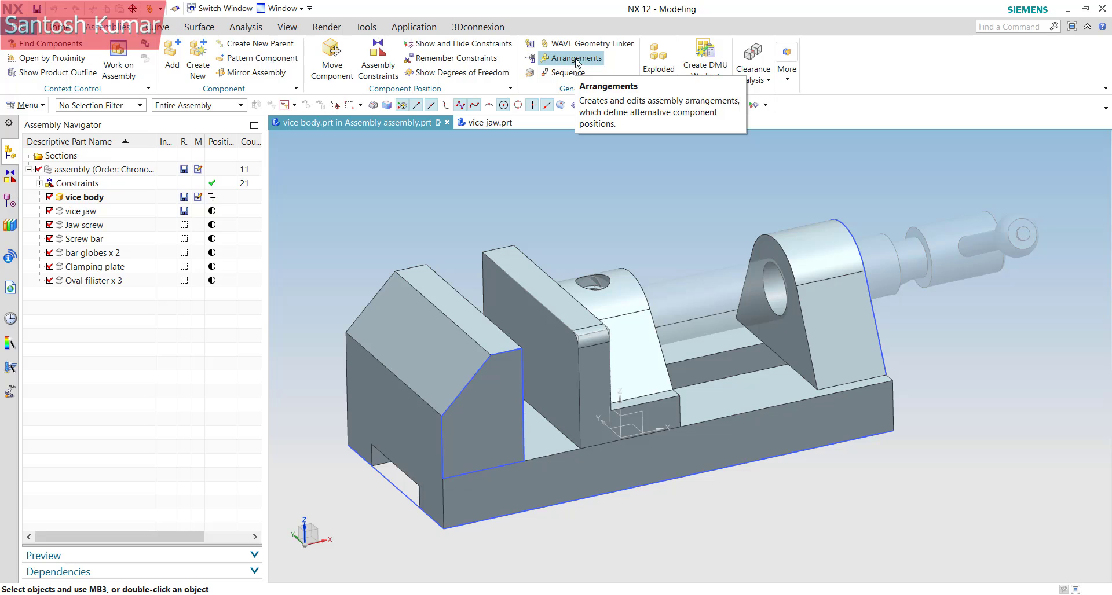
- Make the top-level assembly the work part and review the properties of its Closed arrangement
{"action": "double_click", "coordinate": [95, 171]}
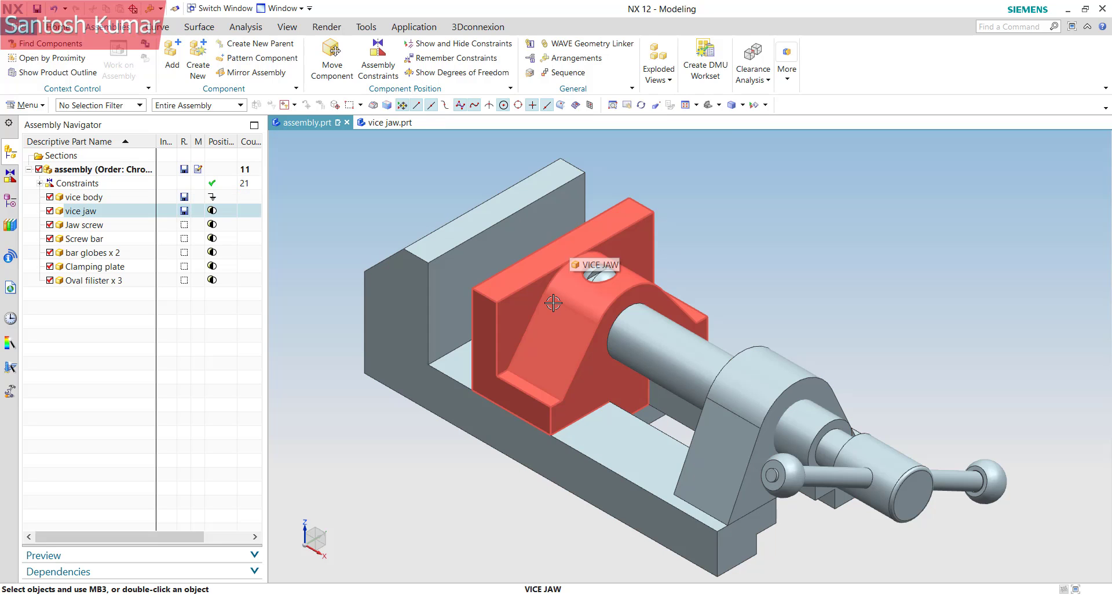
{"action": "left_click", "coordinate": [570, 58]}
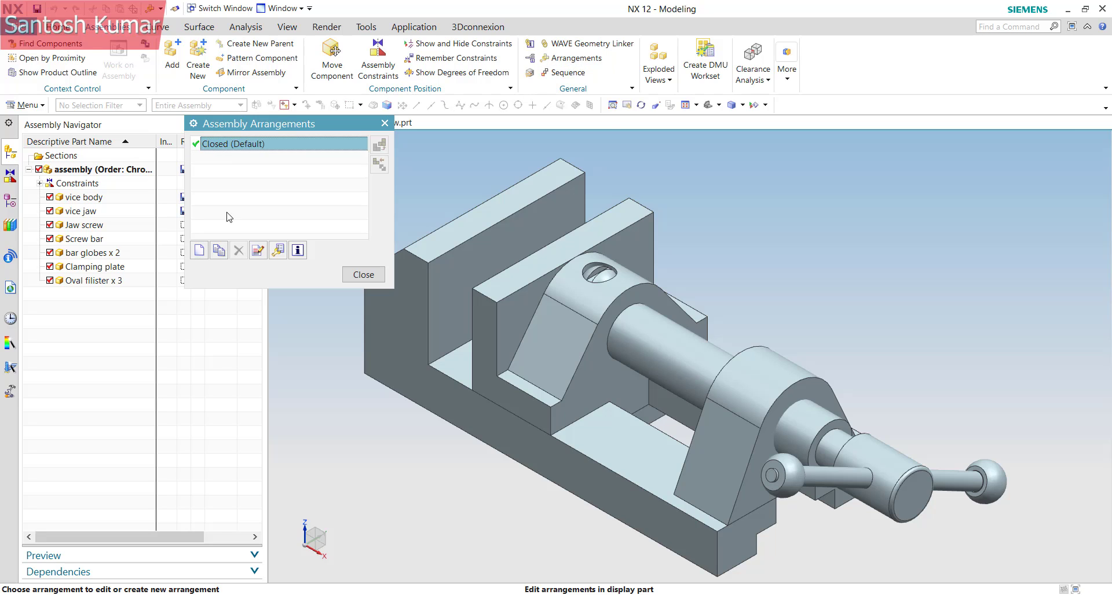
{"action": "left_click", "coordinate": [278, 251]}
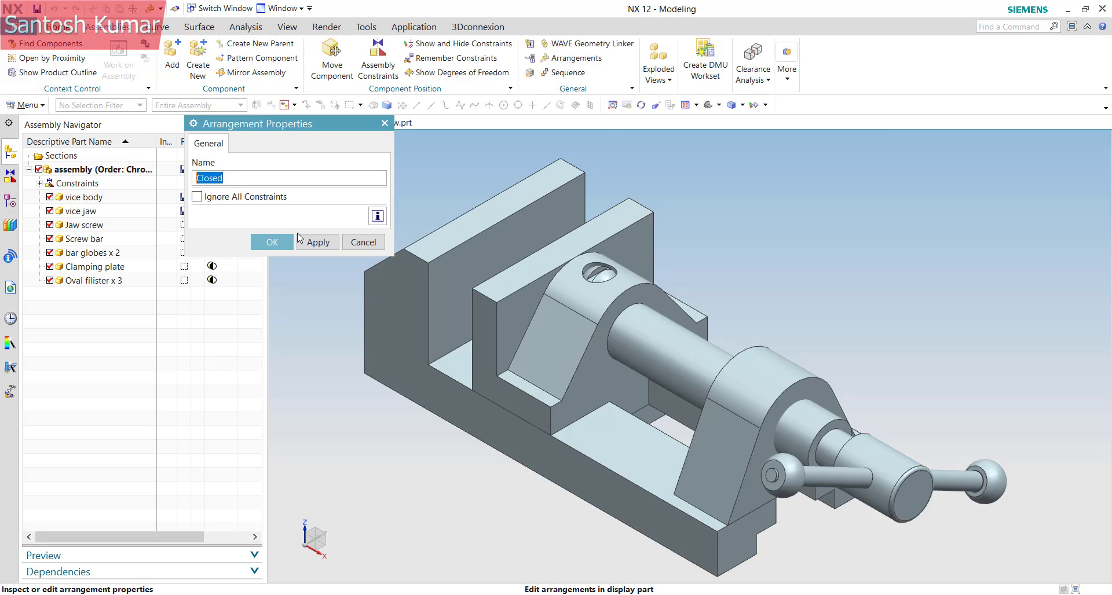
{"action": "left_click", "coordinate": [272, 242]}
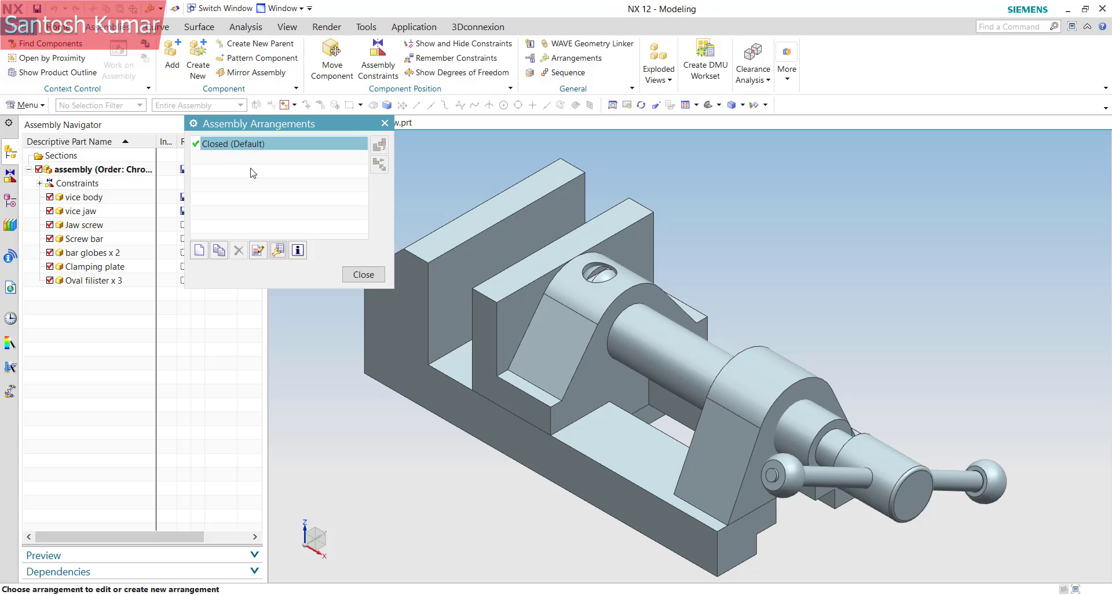
{"action": "left_click", "coordinate": [364, 275]}
- Save the assembly
{"action": "middle_click_drag", "start_coordinate": [595, 342], "coordinate": [546, 310]}
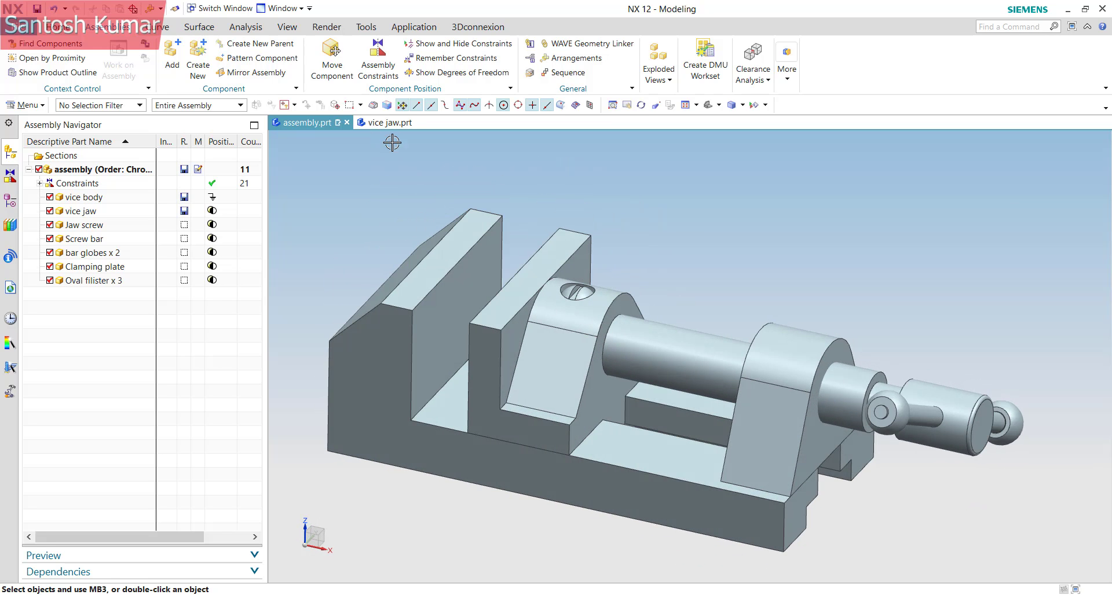
{"action": "right_click", "coordinate": [559, 348]}
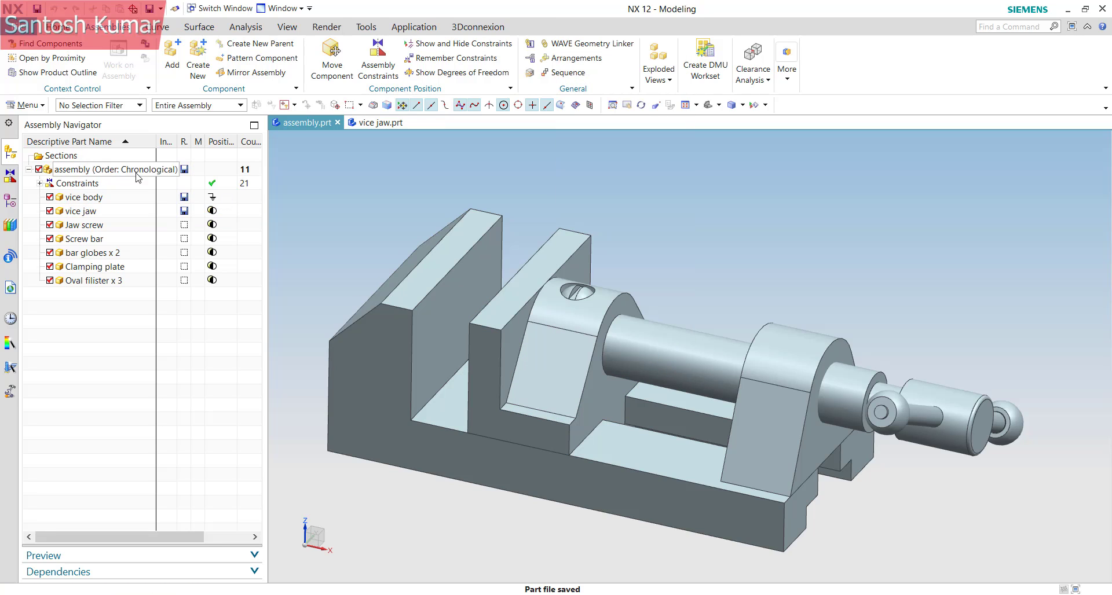
- Create a new assembly arrangement named open and make it the active arrangement
{"action": "right_click", "coordinate": [145, 169]}
{"action": "mouse_move", "coordinate": [214, 218]}
{"action": "left_click", "coordinate": [289, 234]}
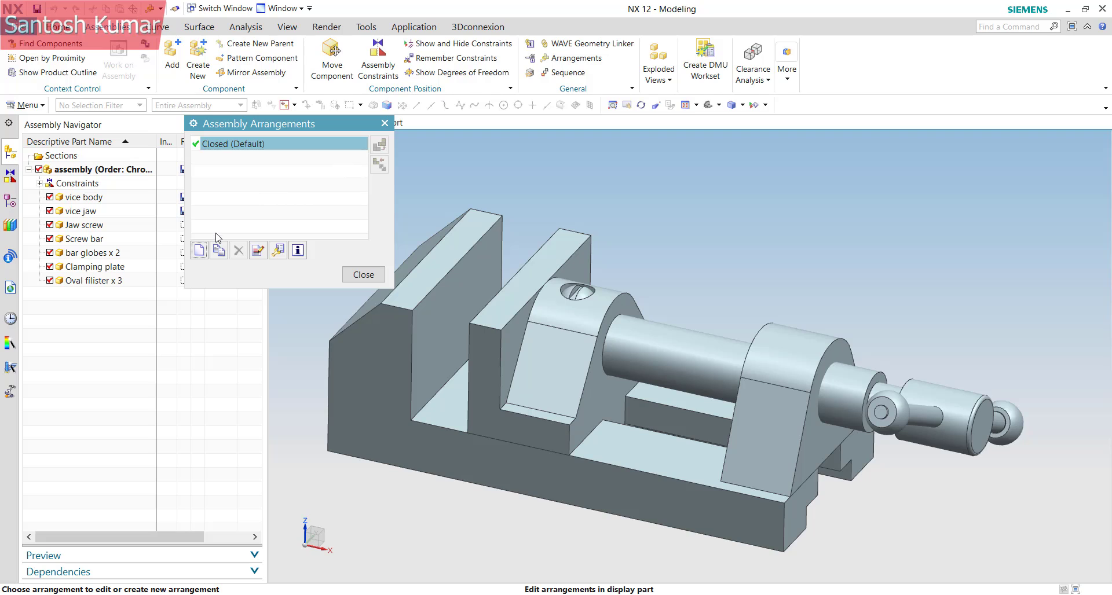
{"action": "left_click", "coordinate": [200, 250]}
{"action": "type", "text": "open"}
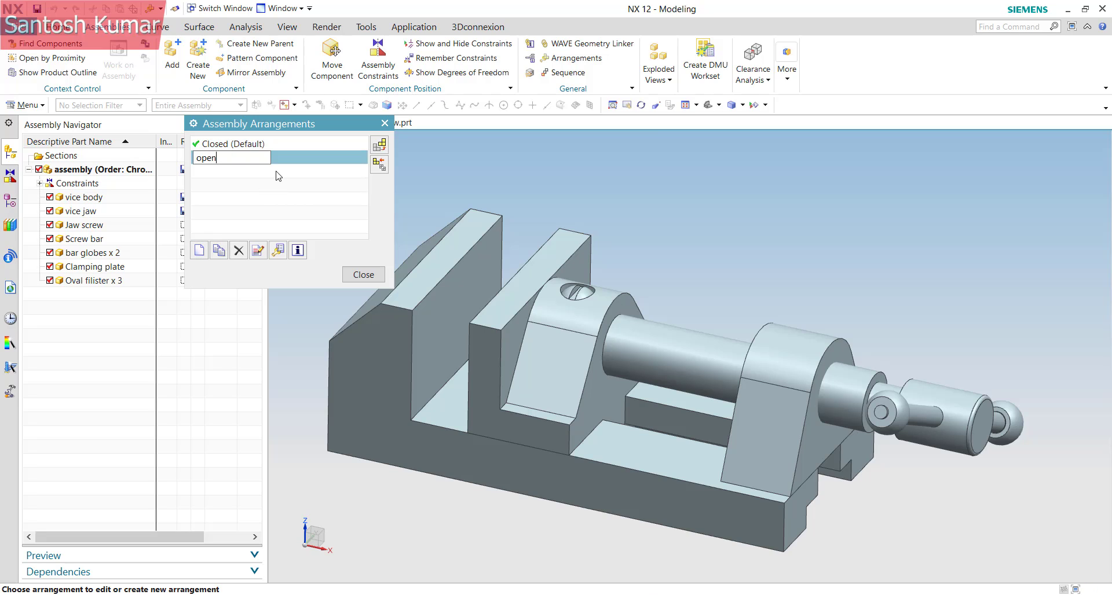
{"action": "left_click", "coordinate": [266, 177]}
{"action": "double_click", "coordinate": [236, 162]}
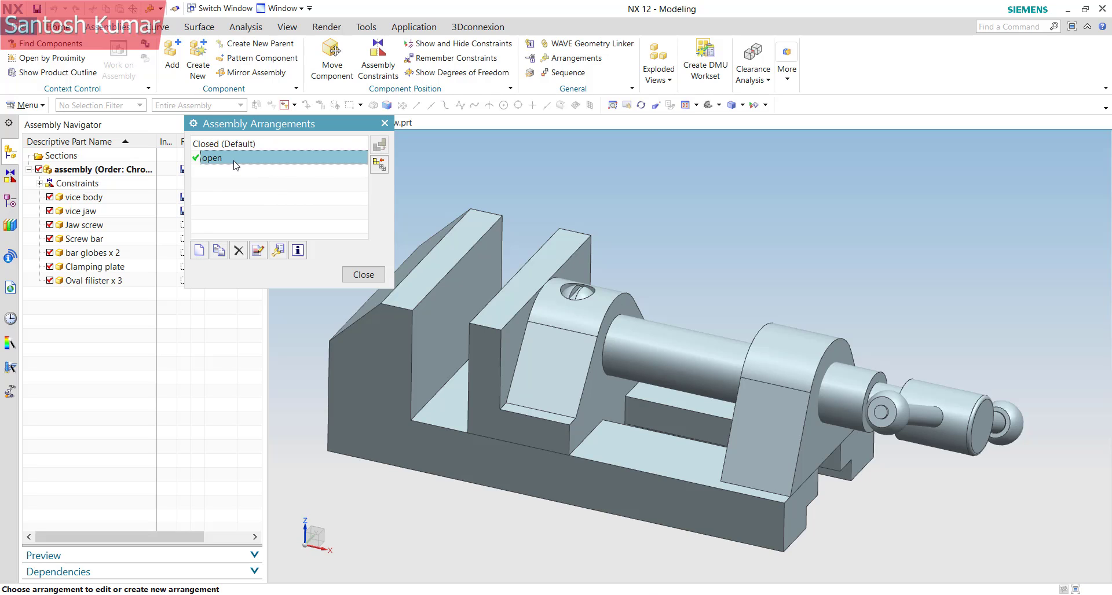
- Finish the arrangement setup and move the vice jaw by -40 along the X axis in the open arrangement
{"action": "left_click", "coordinate": [364, 274]}
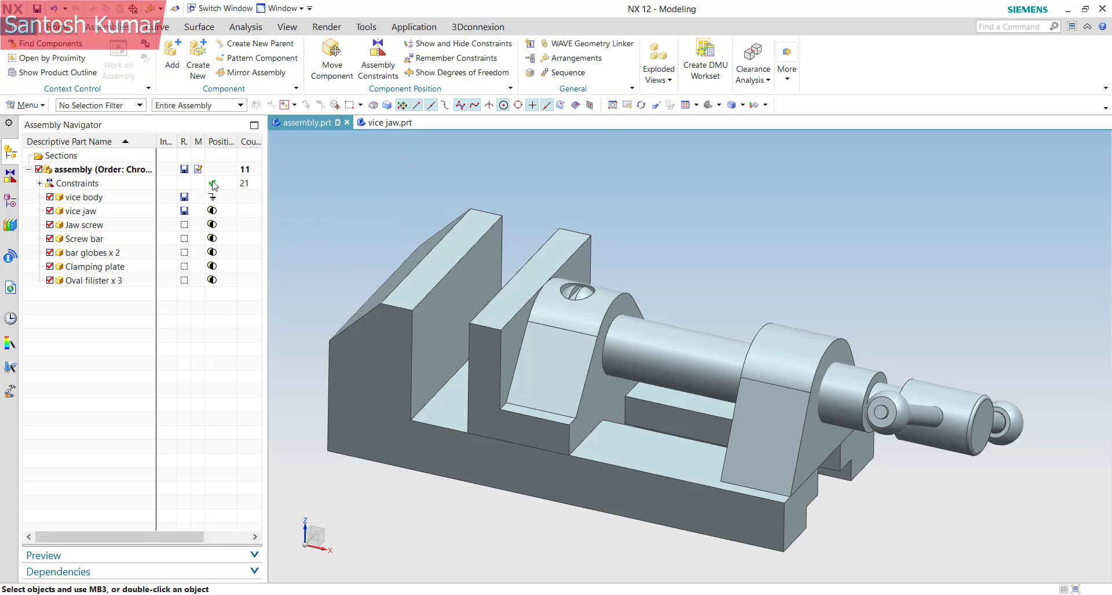
{"action": "right_click", "coordinate": [504, 255]}
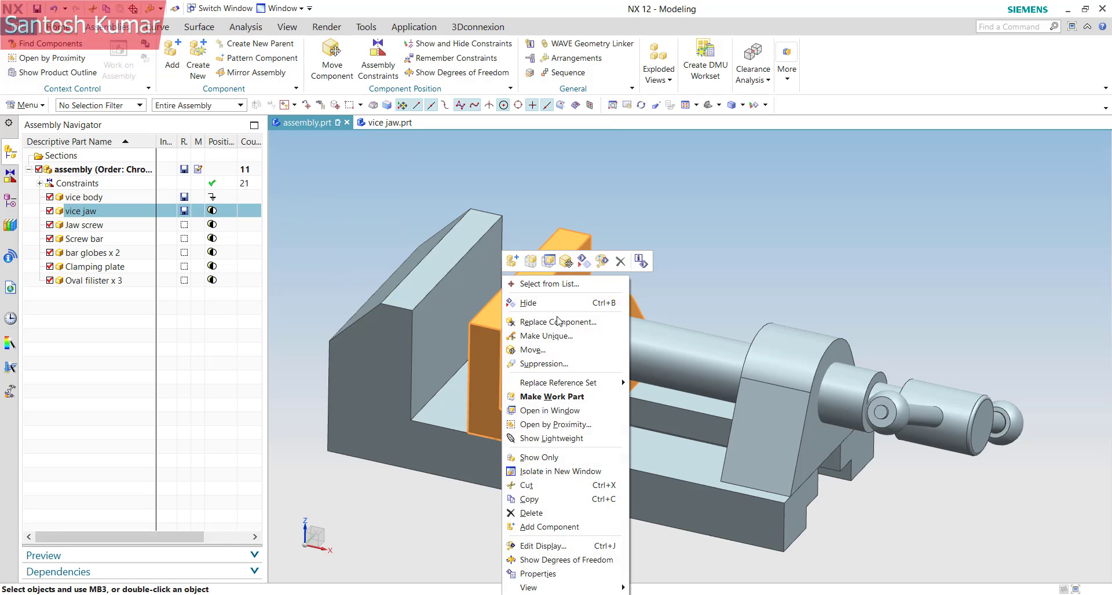
{"action": "left_click", "coordinate": [564, 365]}
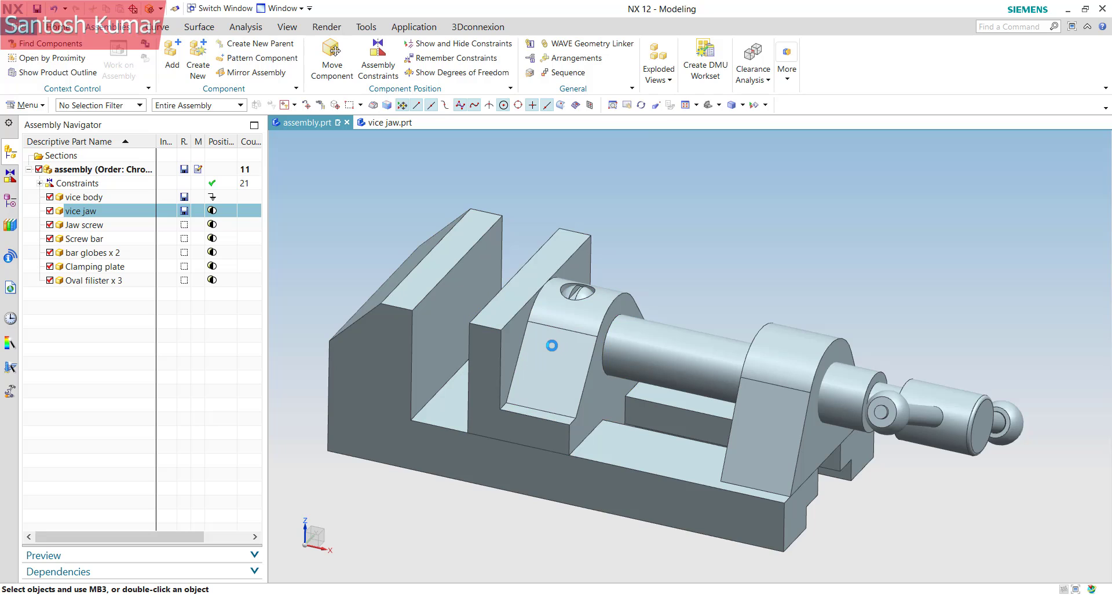
{"action": "key", "text": "ctrl+t"}
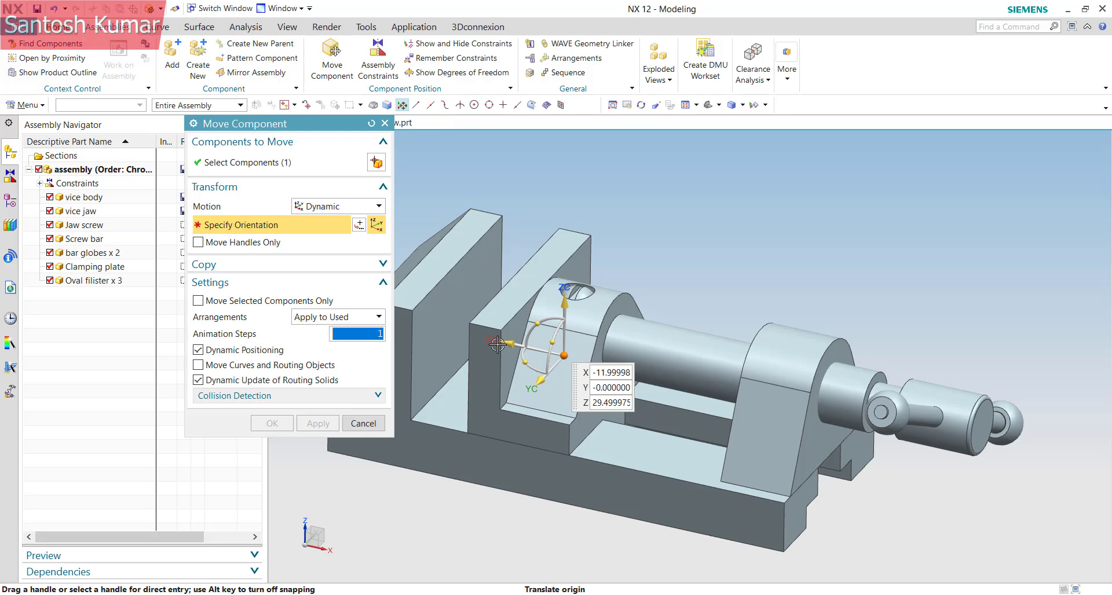
{"action": "left_click", "coordinate": [508, 341]}
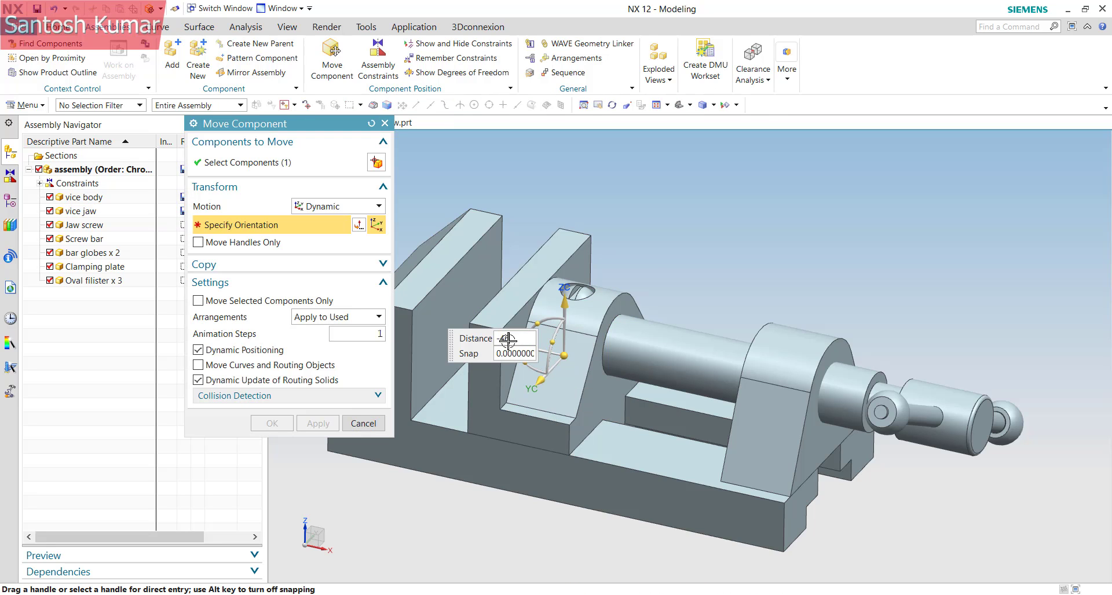
{"action": "type", "text": "-40"}
{"action": "key", "text": "Return"}
{"action": "left_click", "coordinate": [272, 424]}
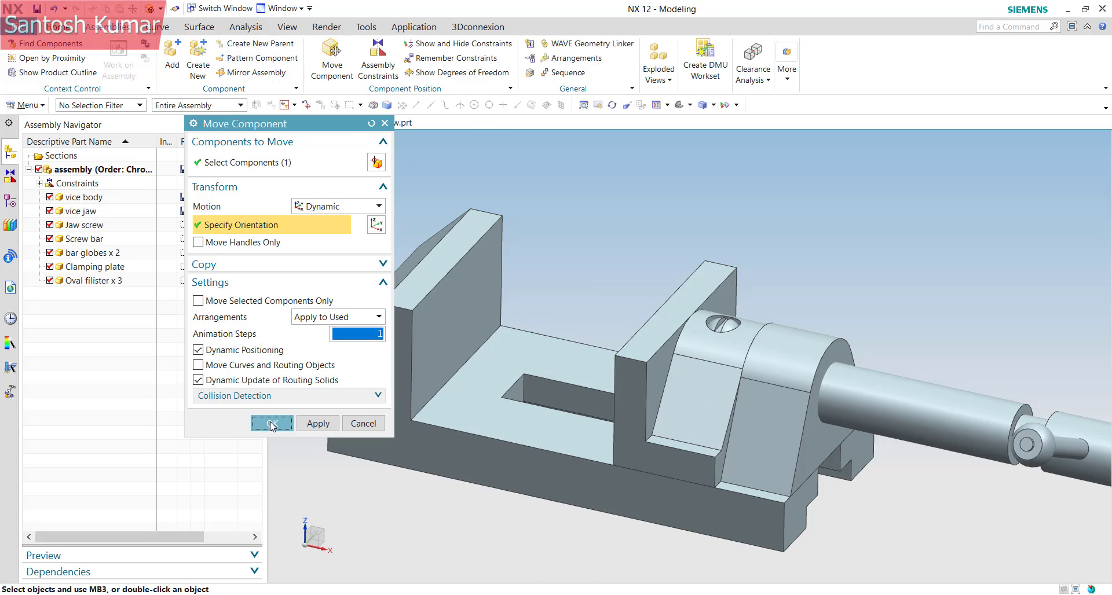
- Compare the jaw positions of the two arrangements by activating Closed and going back to open
{"action": "right_click", "coordinate": [122, 169]}
{"action": "mouse_move", "coordinate": [174, 220]}
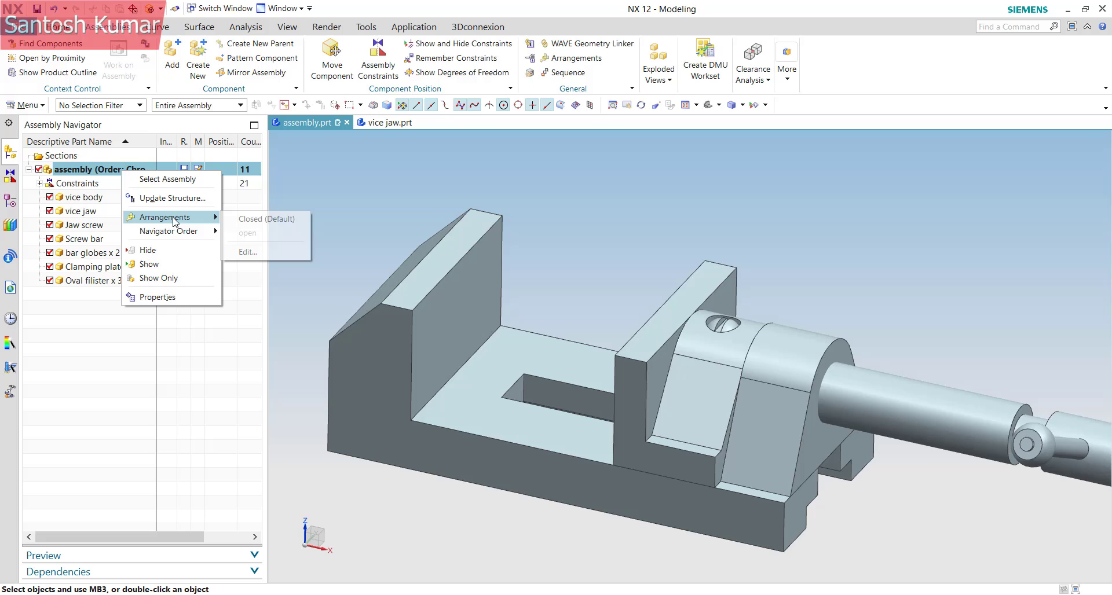
{"action": "left_click", "coordinate": [286, 218]}
{"action": "right_click", "coordinate": [131, 169]}
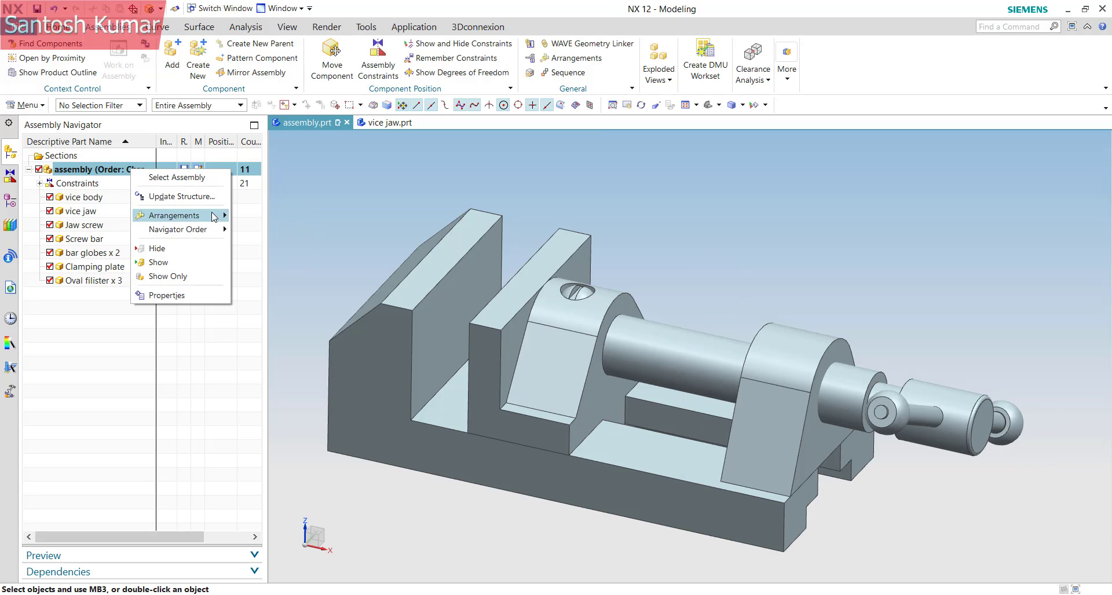
{"action": "mouse_move", "coordinate": [211, 215]}
{"action": "left_click", "coordinate": [267, 231]}
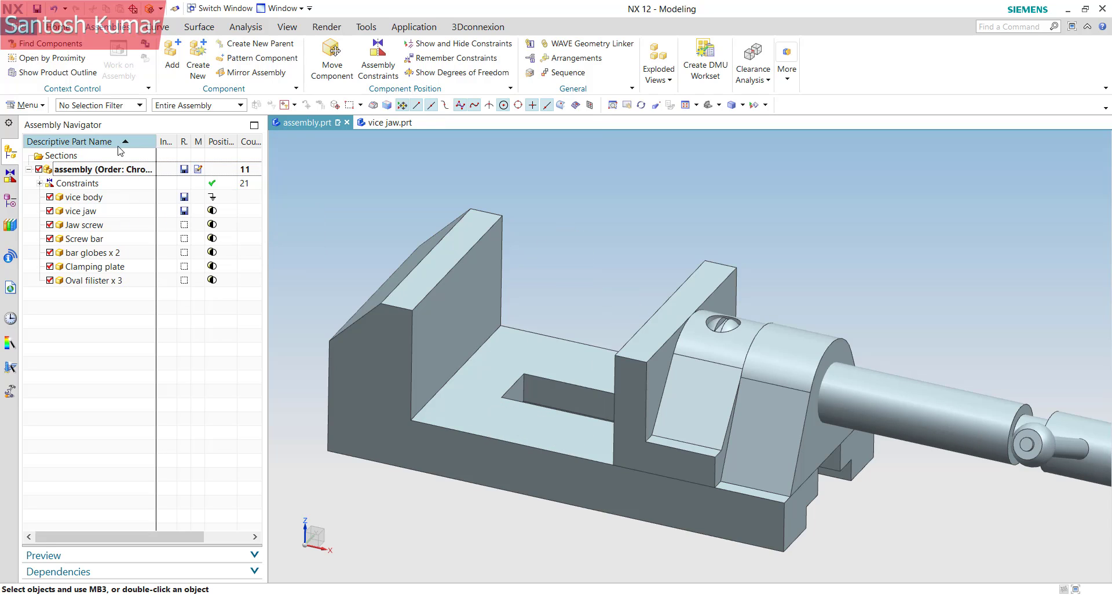
- Make Closed the active arrangement of the assembly
{"action": "right_click", "coordinate": [120, 169]}
{"action": "mouse_move", "coordinate": [190, 220]}
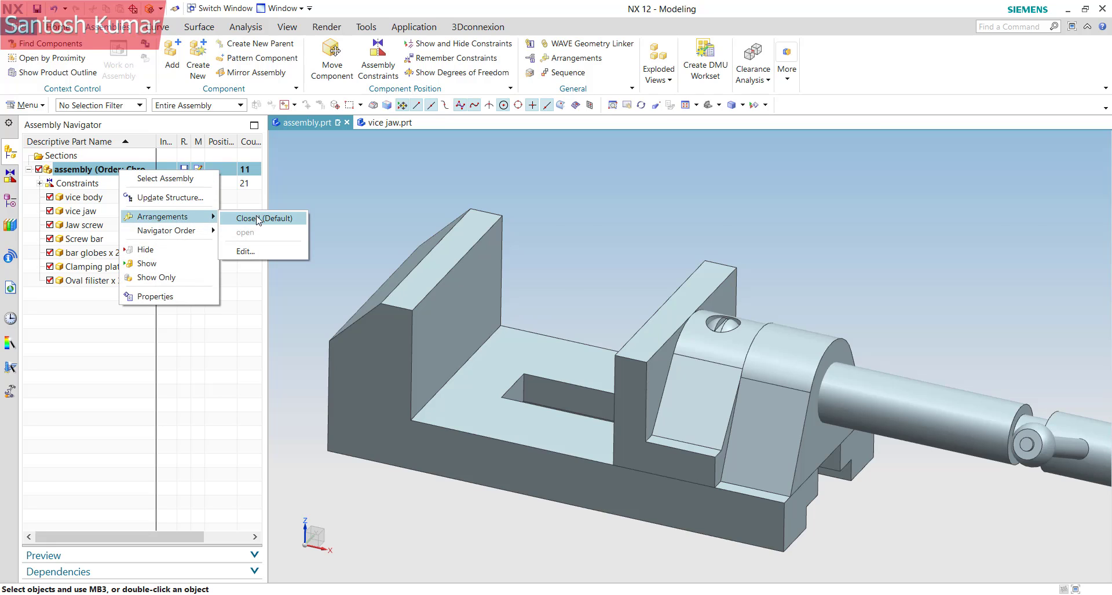
{"action": "left_click", "coordinate": [287, 219]}
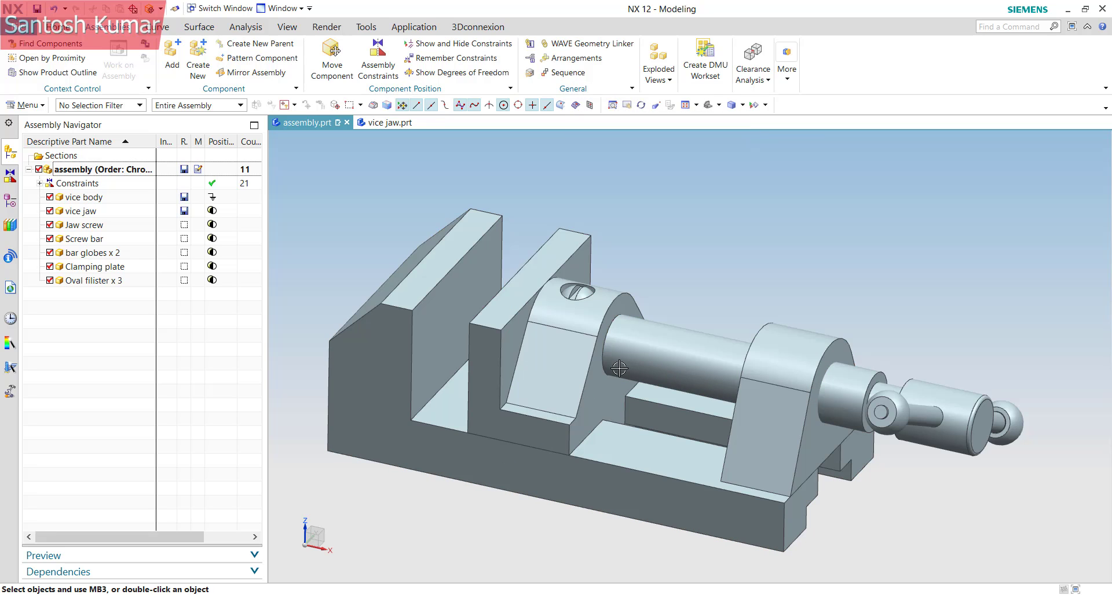
- Start assembly sequencing, create a new sequence and record the current camera position in it
{"action": "left_click", "coordinate": [565, 73]}
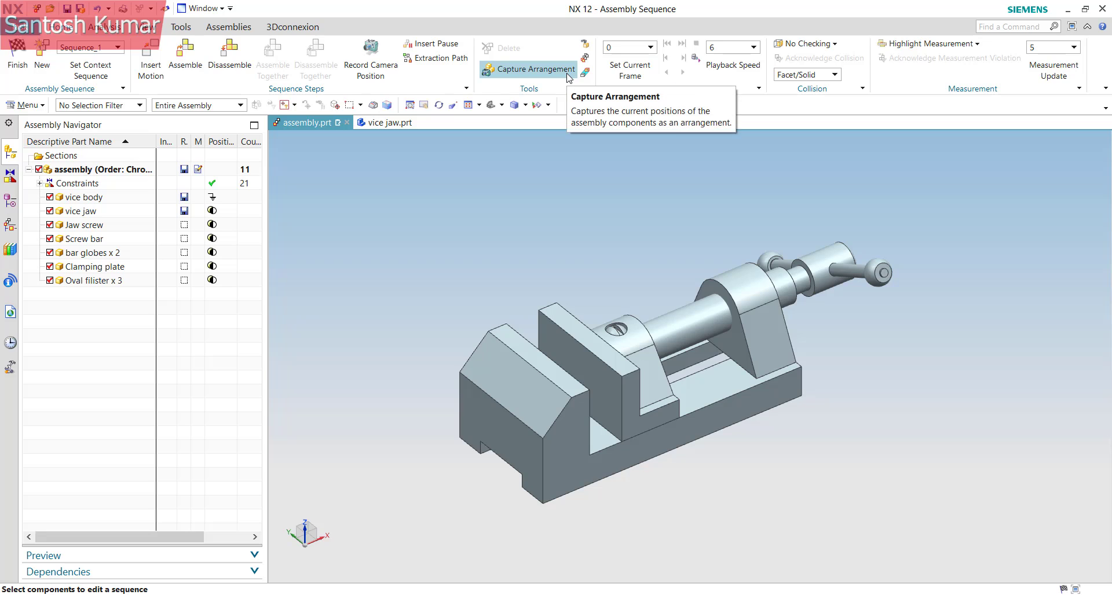
{"action": "left_click", "coordinate": [43, 68]}
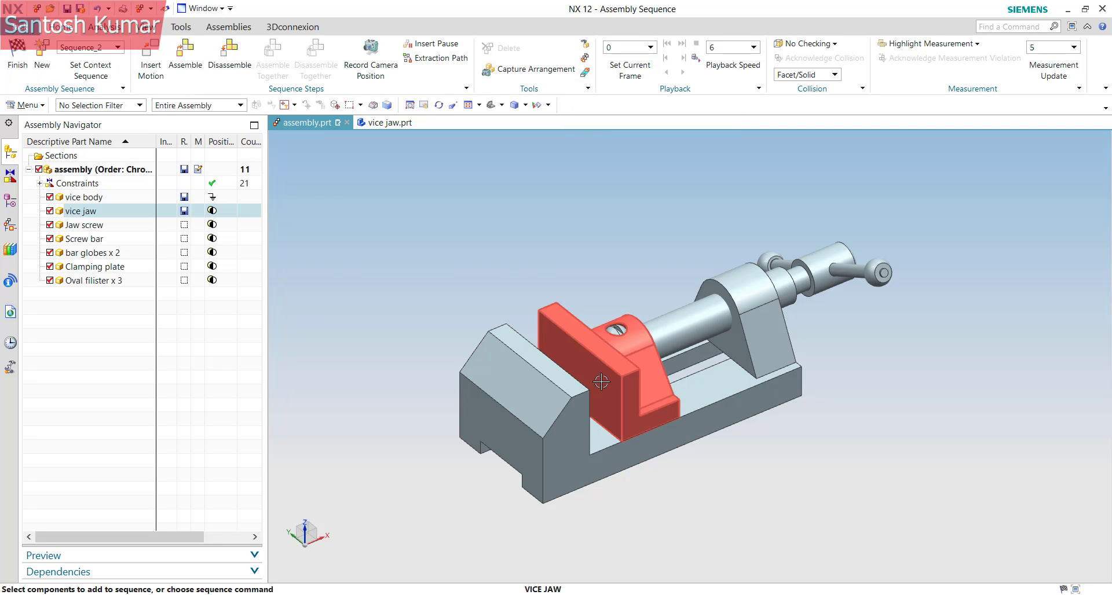
{"action": "left_click", "coordinate": [10, 225]}
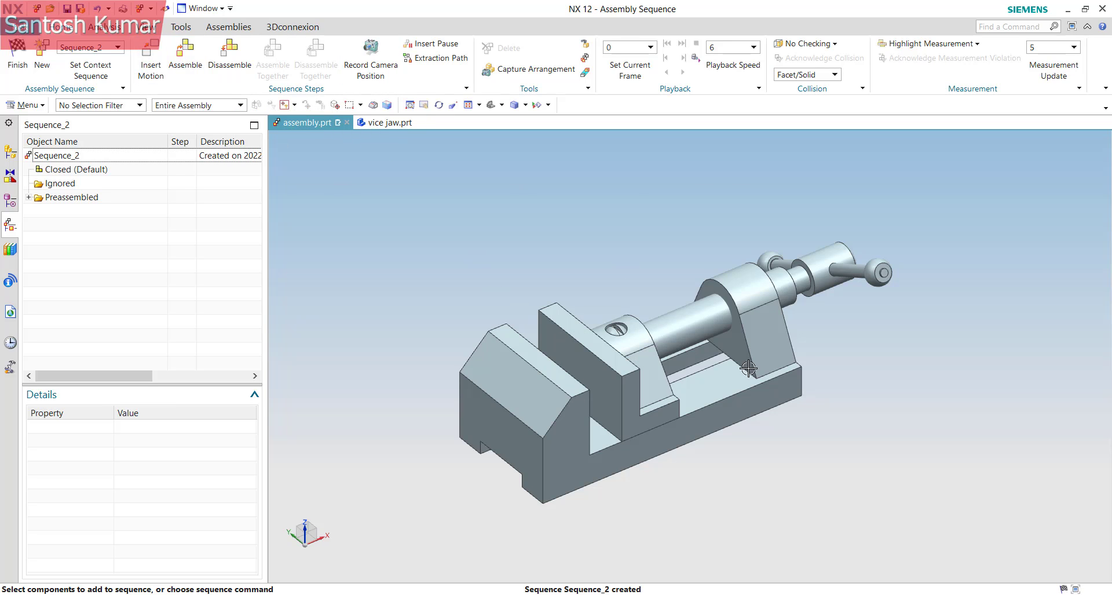
{"action": "left_click", "coordinate": [374, 81]}
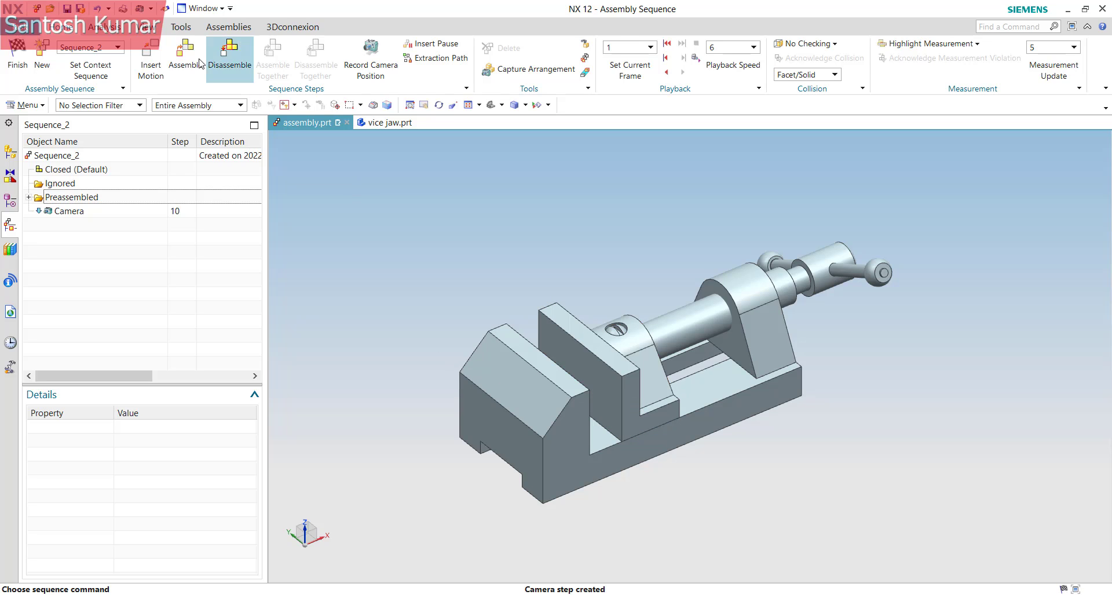
- Insert a component motion in the sequence that translates the vice jaw by -46 along the X axis
{"action": "left_click", "coordinate": [152, 69]}
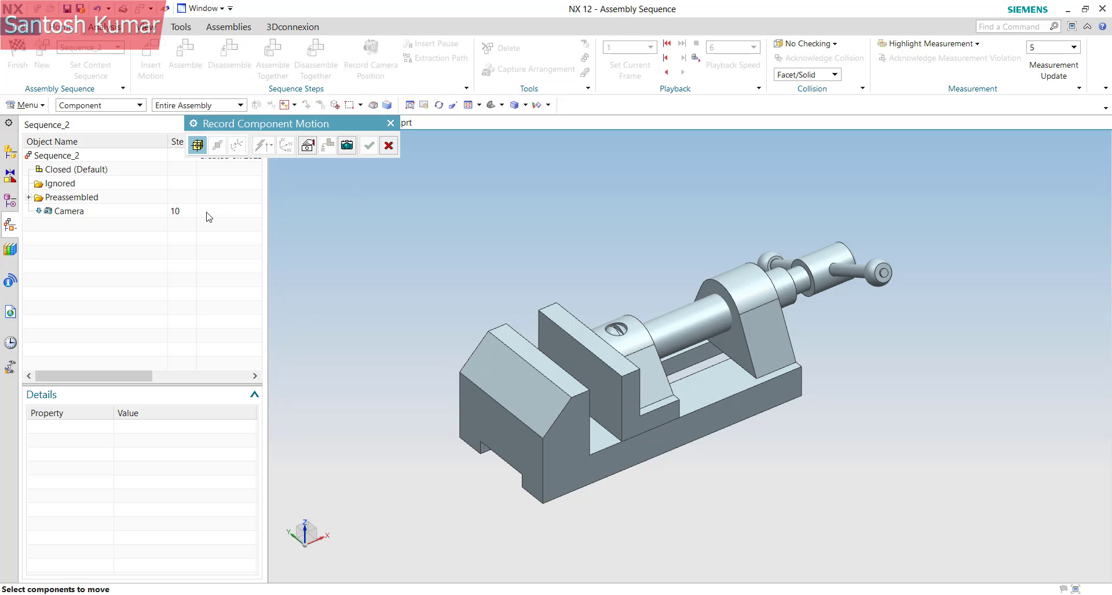
{"action": "left_click", "coordinate": [638, 369]}
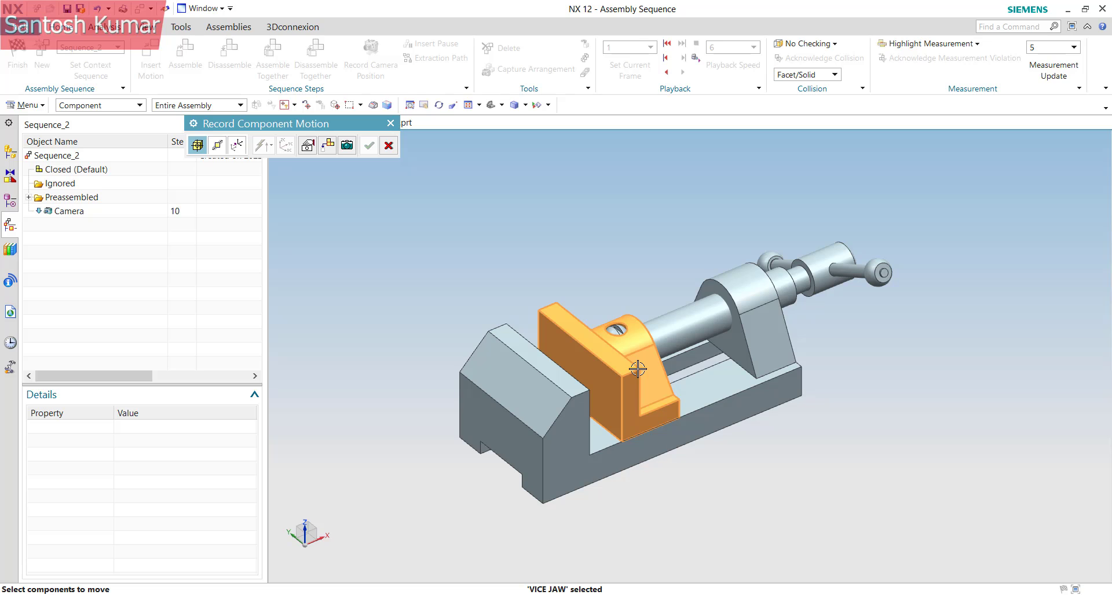
{"action": "left_click", "coordinate": [217, 145]}
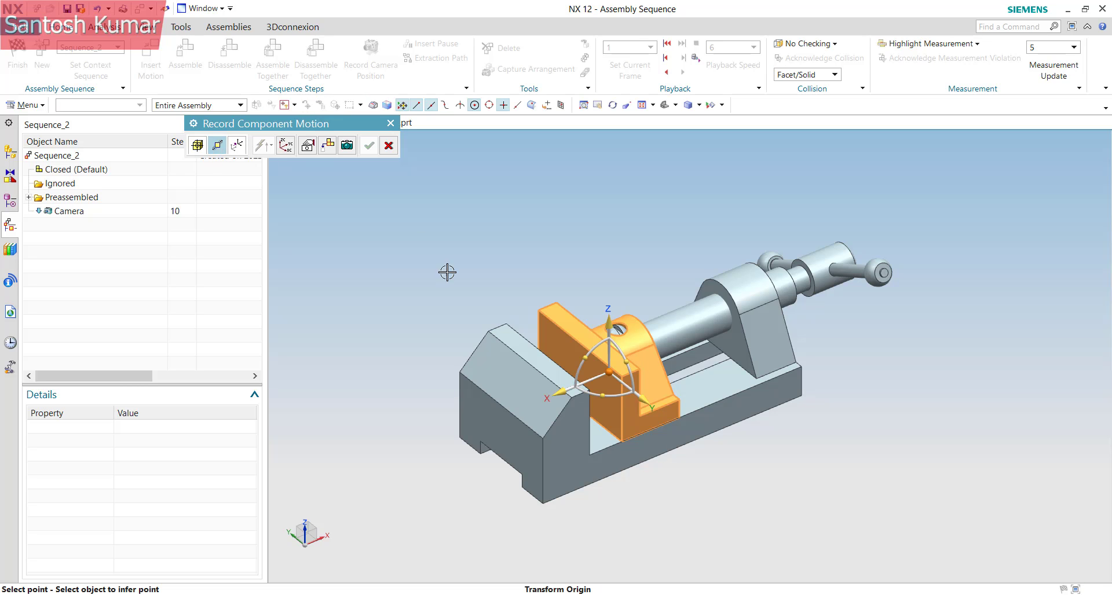
{"action": "left_click", "coordinate": [551, 394]}
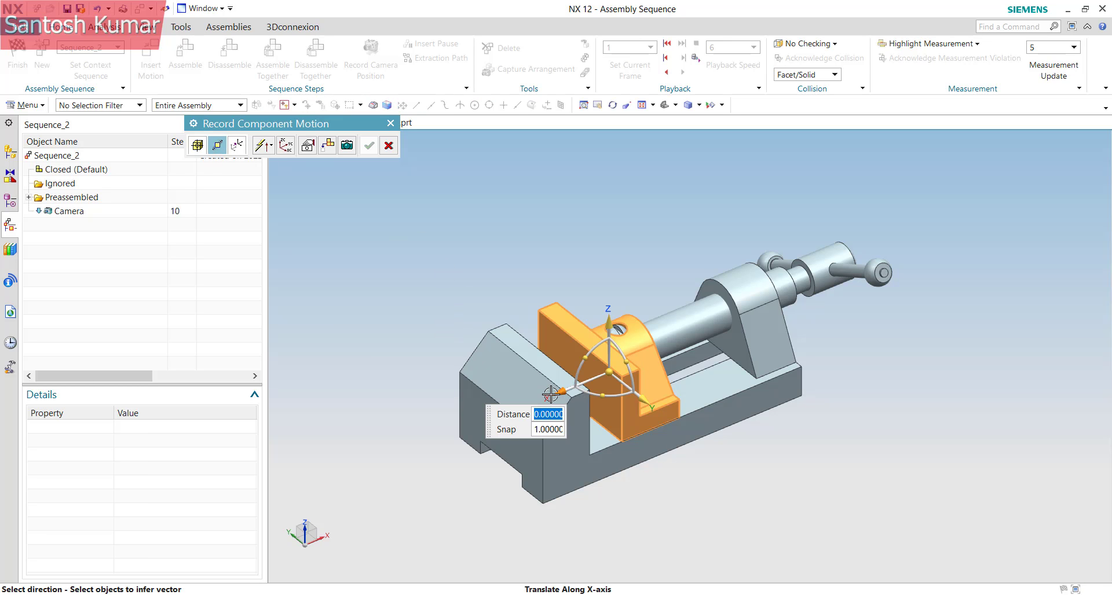
{"action": "type", "text": "-46"}
{"action": "key", "text": "Return"}
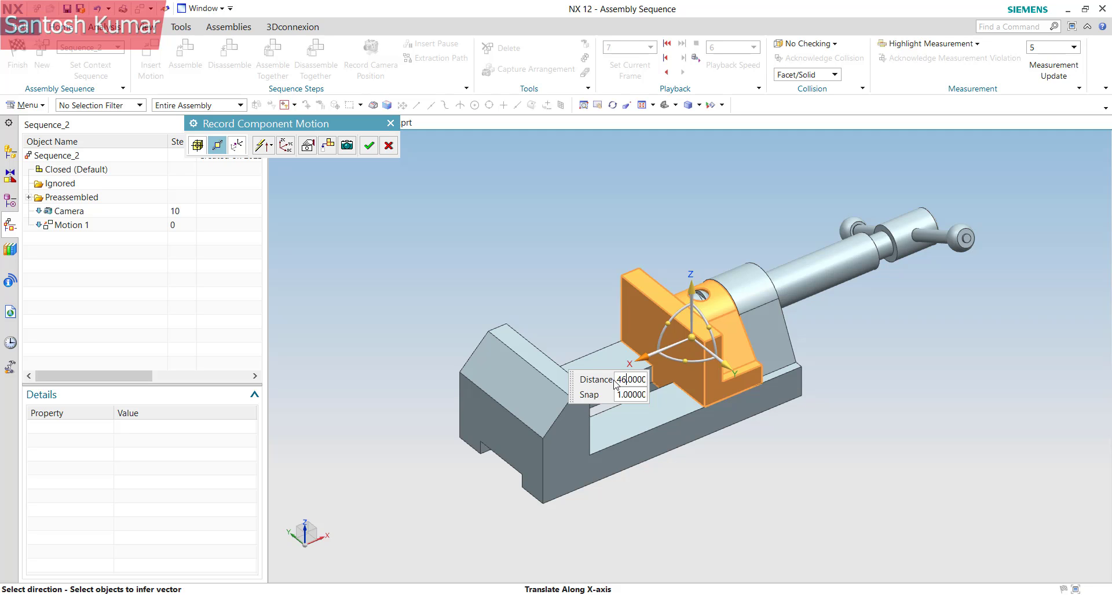
- Record the jaw's return travel of 46 along X, repeat the outward and return travel once, and complete the motion
{"action": "key", "text": "Return"}
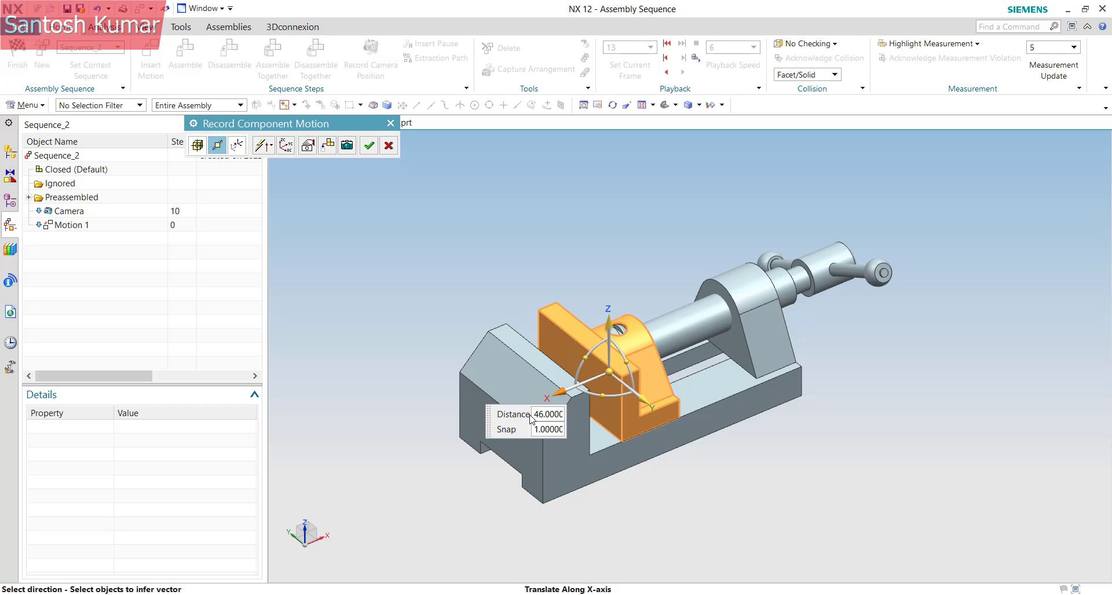
{"action": "key", "text": "Return"}
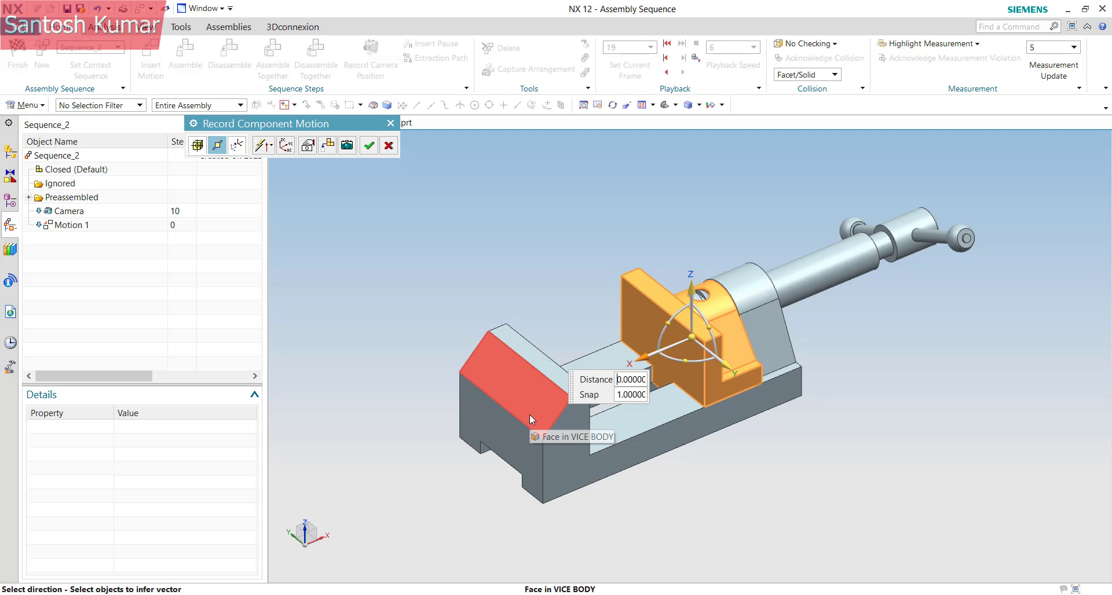
{"action": "type", "text": "46"}
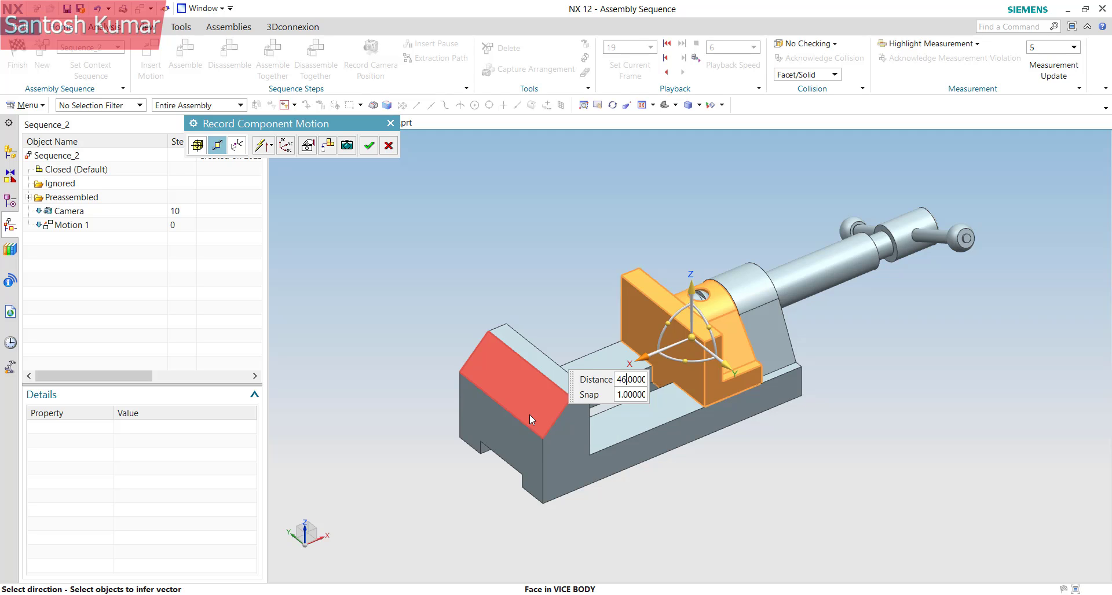
{"action": "key", "text": "Return"}
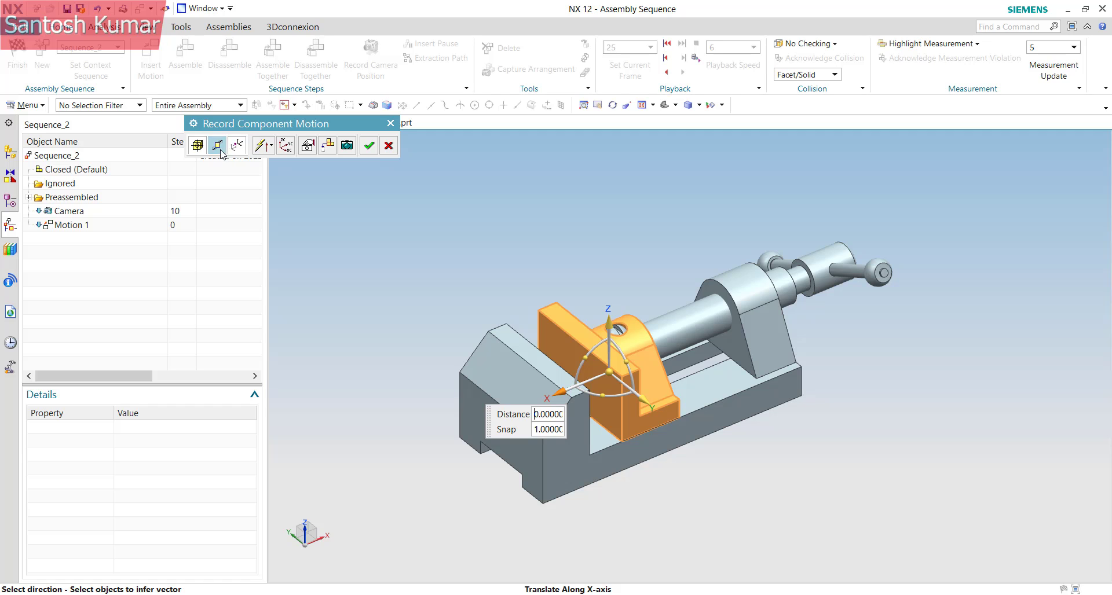
{"action": "left_click", "coordinate": [369, 146]}
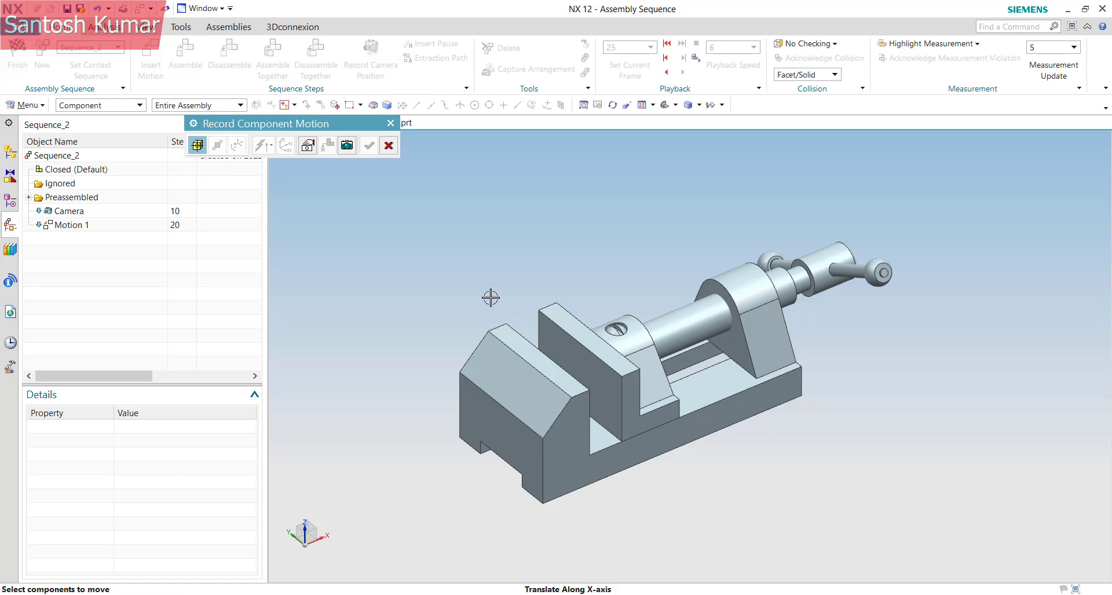
- Record a camera position that views the vice from its screw bar end
{"action": "middle_click_drag", "start_coordinate": [749, 401], "coordinate": [628, 425]}
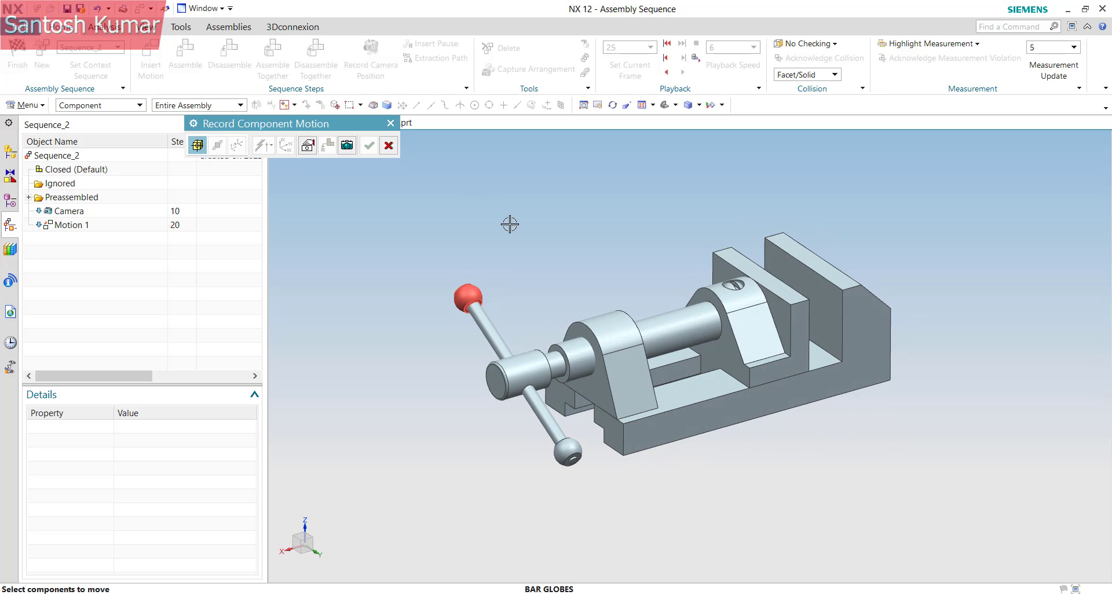
{"action": "left_click", "coordinate": [347, 147]}
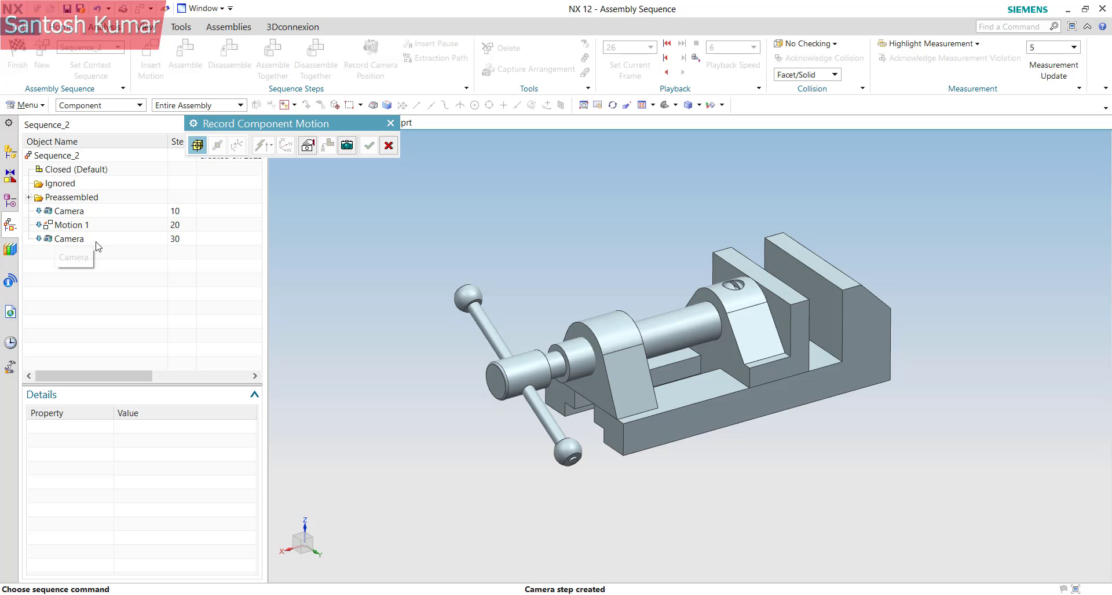
- Record a motion that rotates the jaw screw, screw bar and both bar globes 360 degrees about the X axis, twice
{"action": "left_click", "coordinate": [196, 145]}
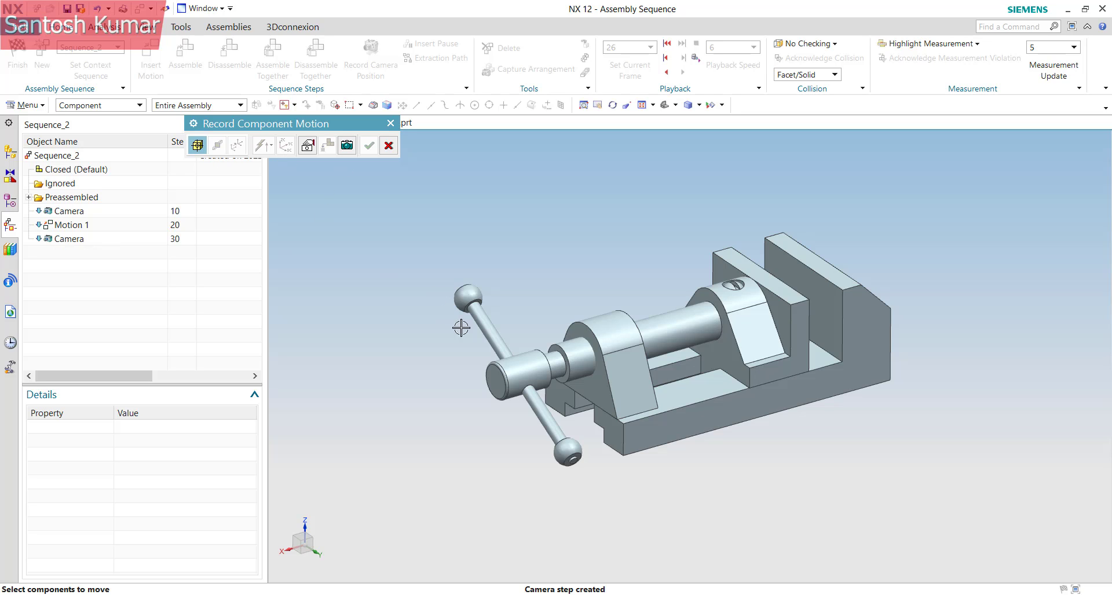
{"action": "left_click", "coordinate": [529, 378]}
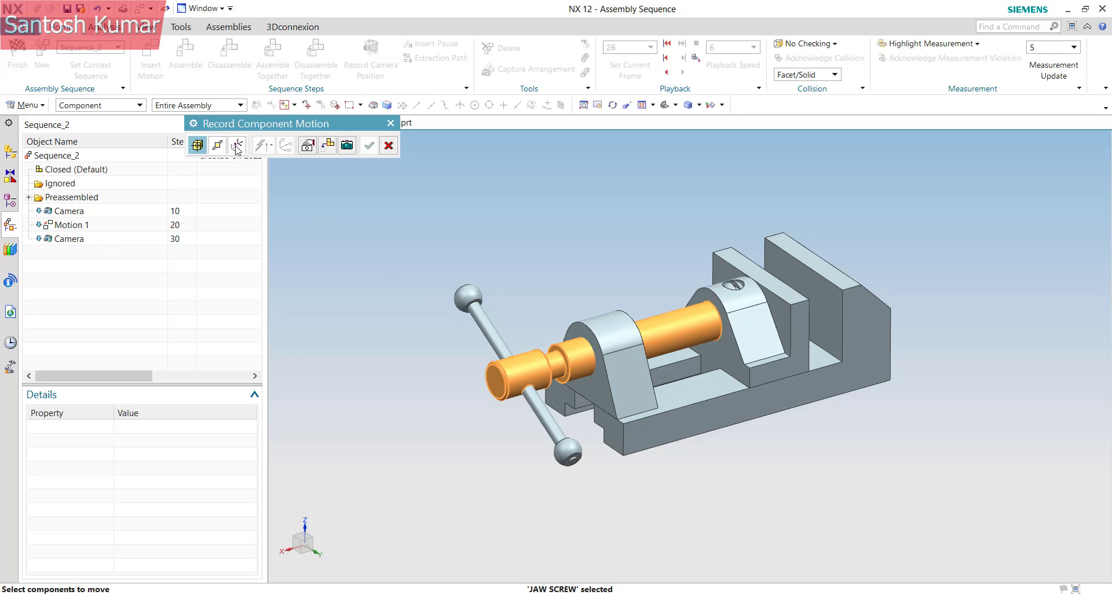
{"action": "left_click", "coordinate": [217, 145]}
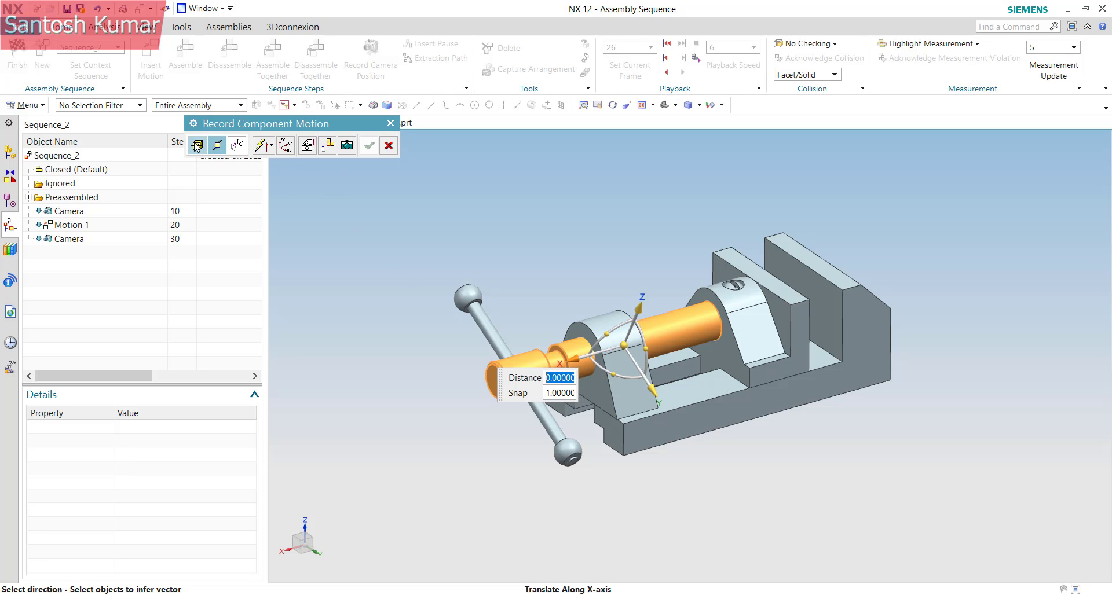
{"action": "left_click", "coordinate": [197, 145]}
{"action": "left_click", "coordinate": [480, 322]}
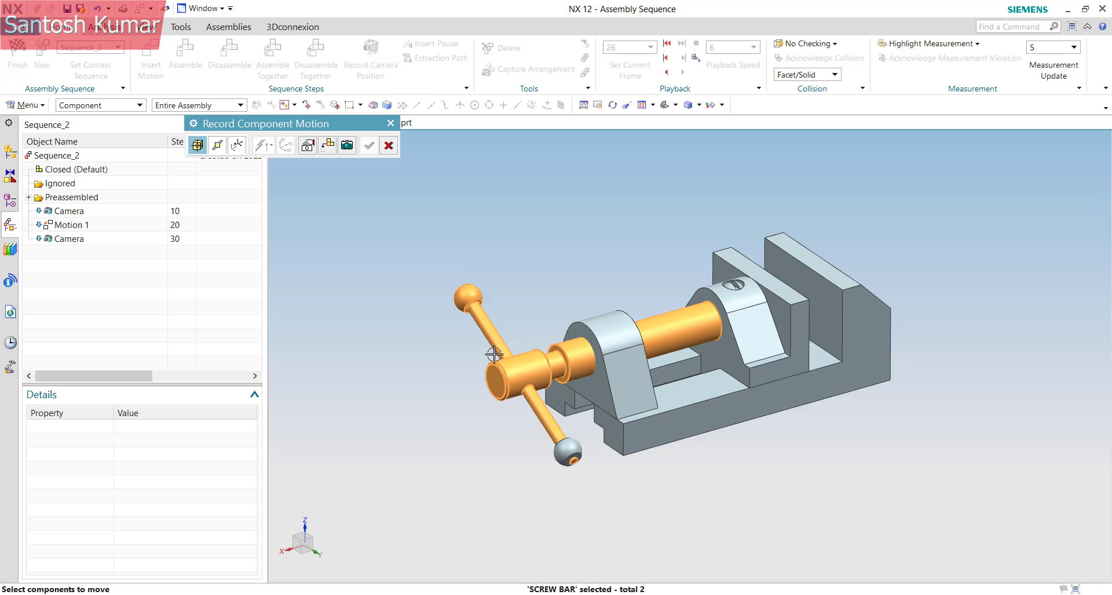
{"action": "left_click", "coordinate": [568, 451]}
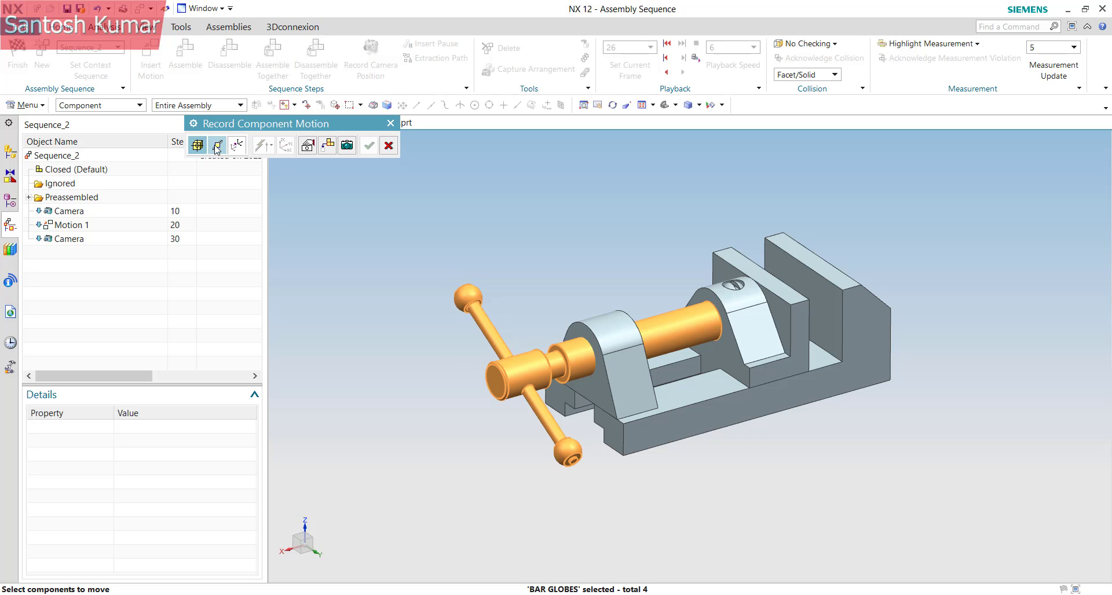
{"action": "left_click", "coordinate": [217, 146]}
{"action": "left_click", "coordinate": [641, 329]}
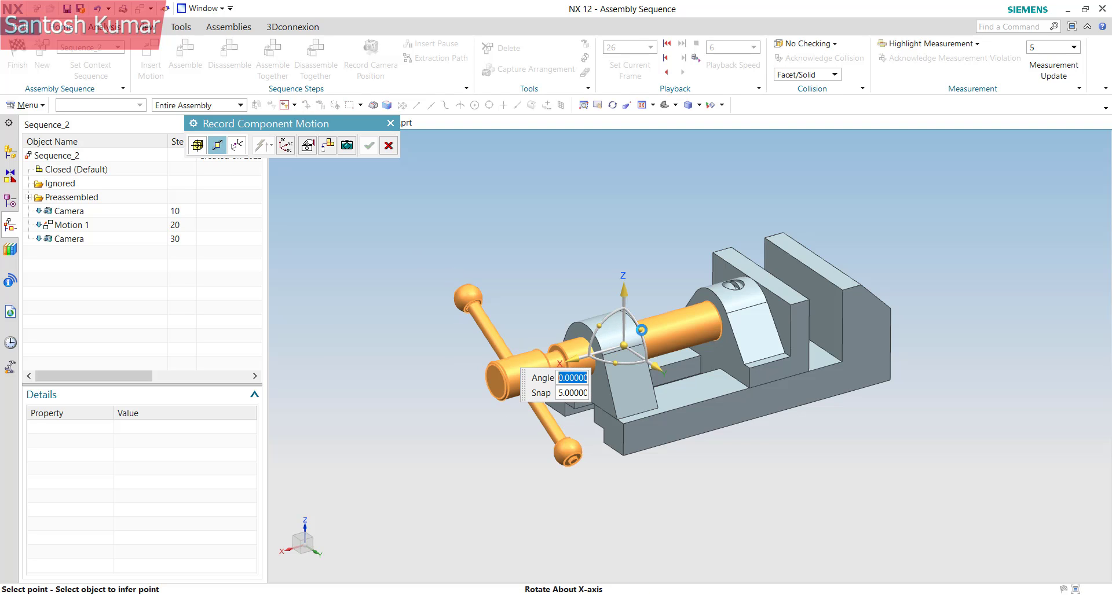
{"action": "type", "text": "360"}
{"action": "key", "text": "Return"}
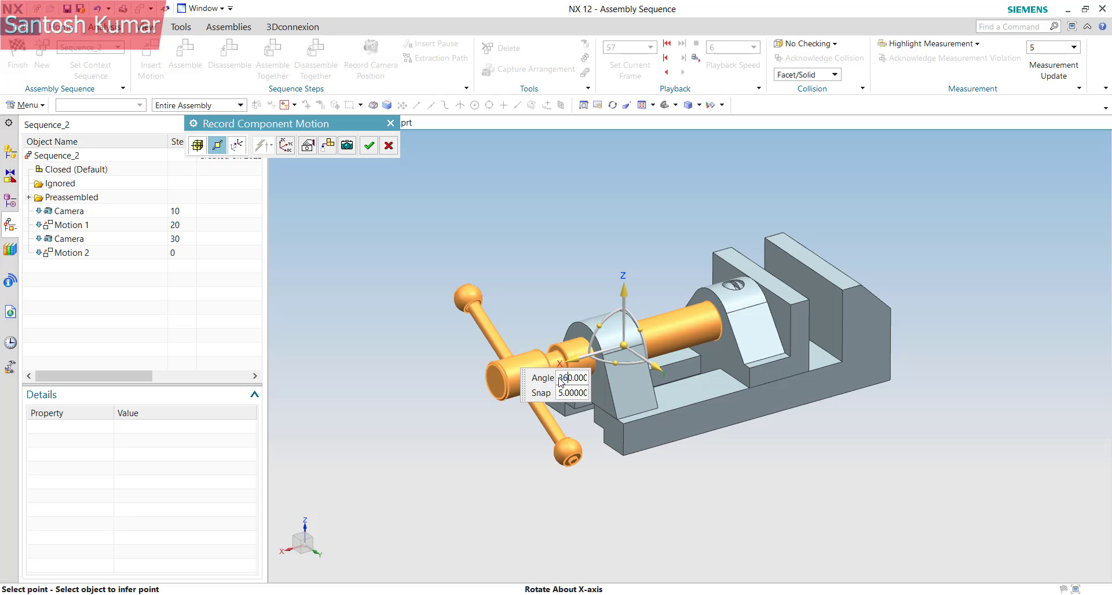
{"action": "key", "text": "Return"}
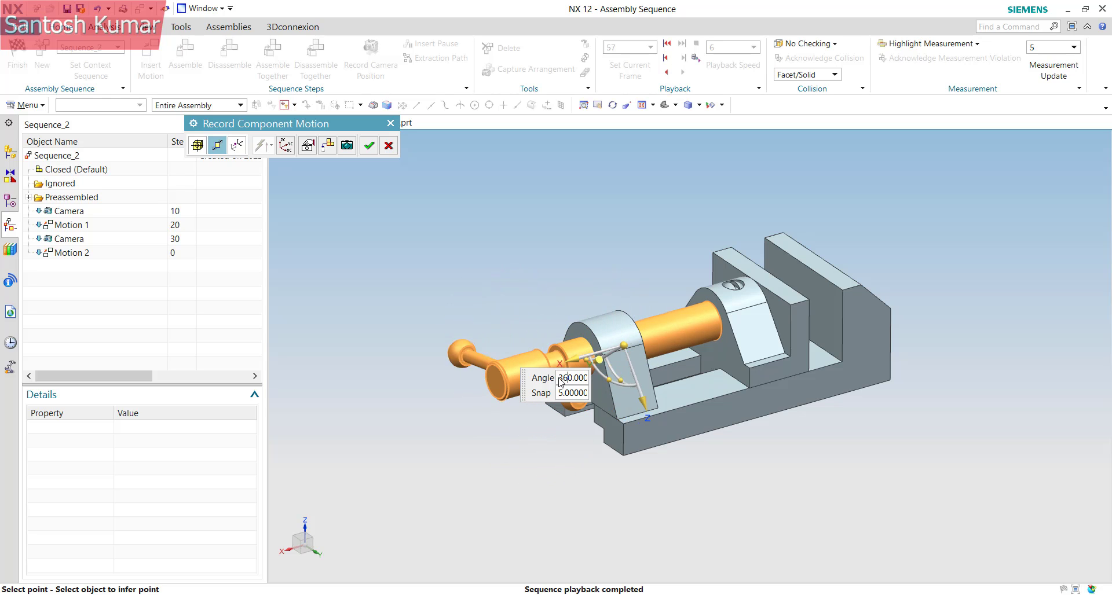
- Record the current camera position after the screw rotation, then complete and close the component motion recording
{"action": "left_click", "coordinate": [347, 145]}
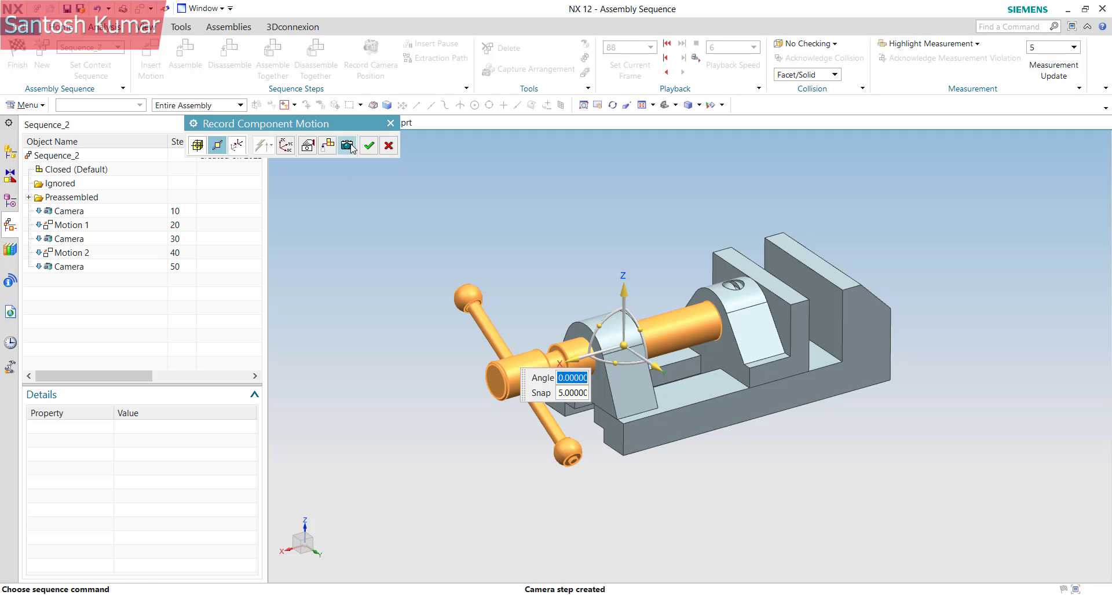
{"action": "left_click", "coordinate": [369, 147]}
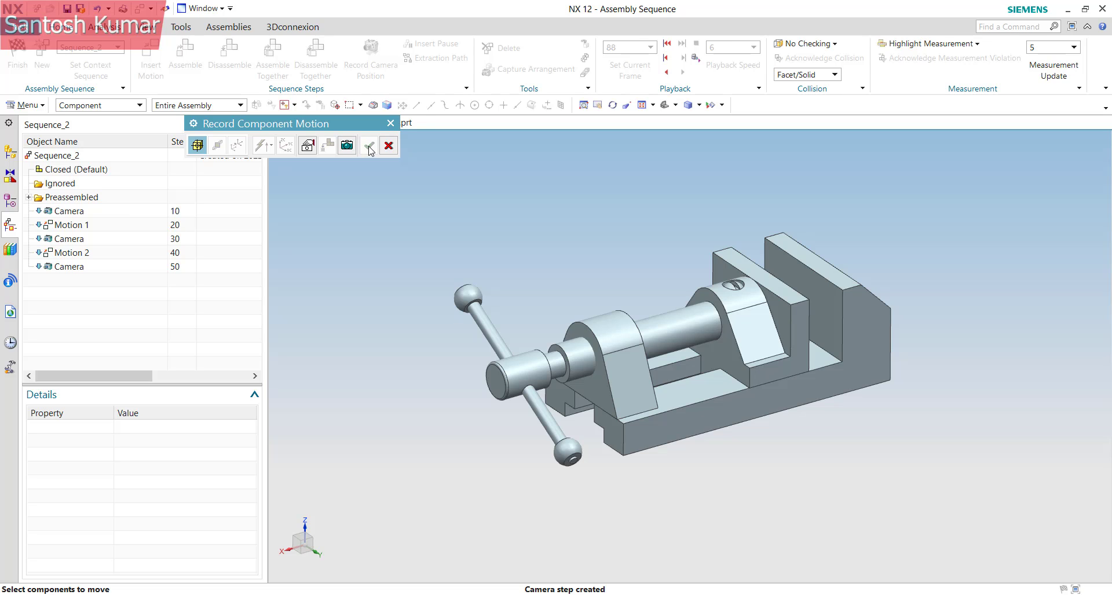
{"action": "left_click", "coordinate": [391, 123]}
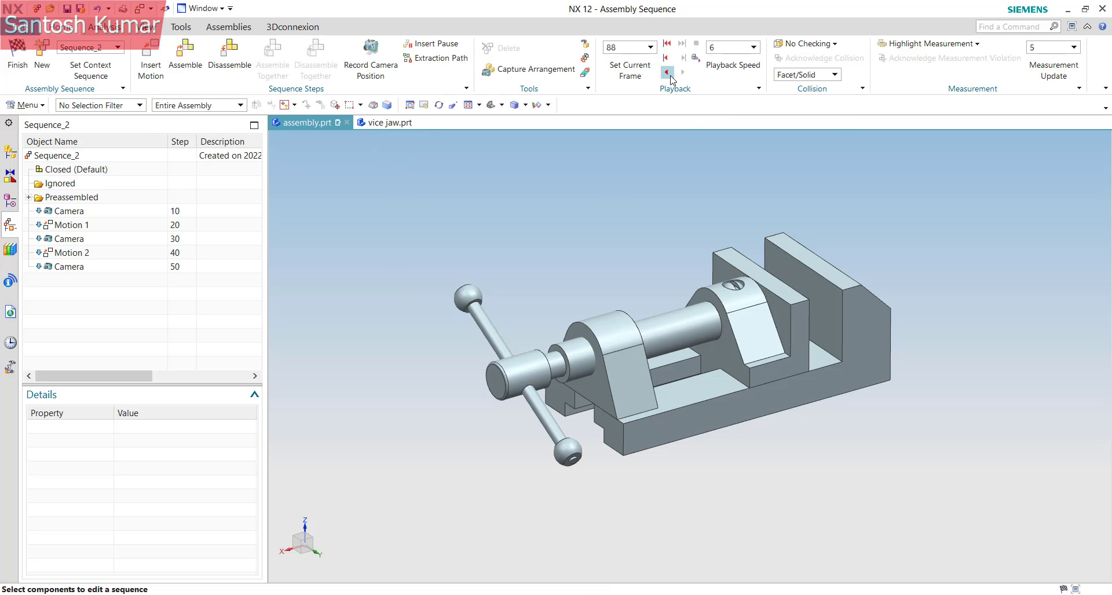
- Rewind the sequence to its start, play it forward, and finish assembly sequencing
{"action": "left_click", "coordinate": [667, 45]}
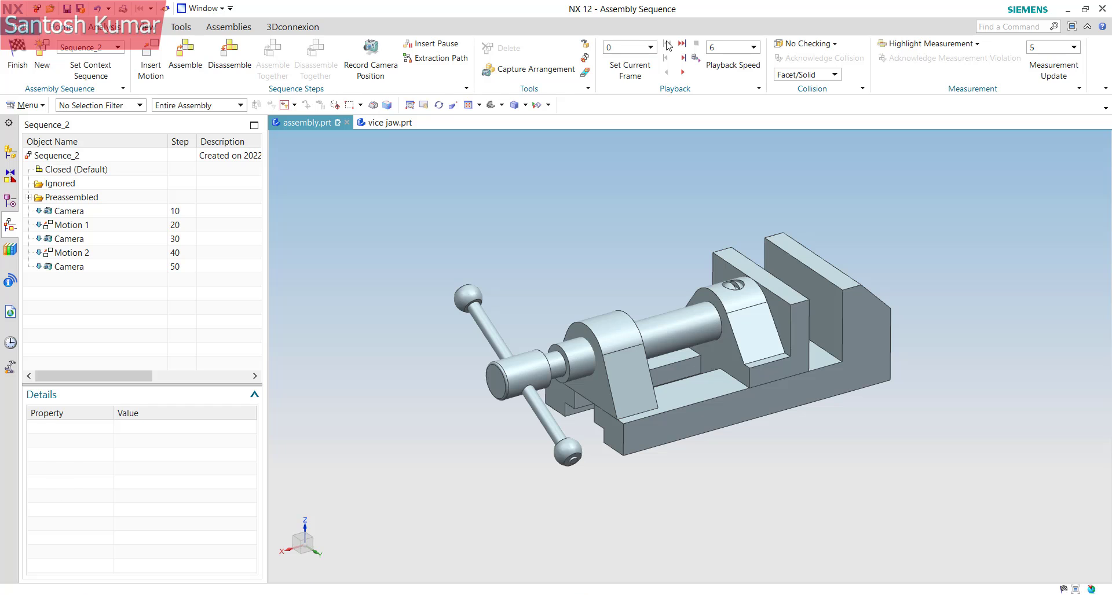
{"action": "left_click", "coordinate": [683, 72]}
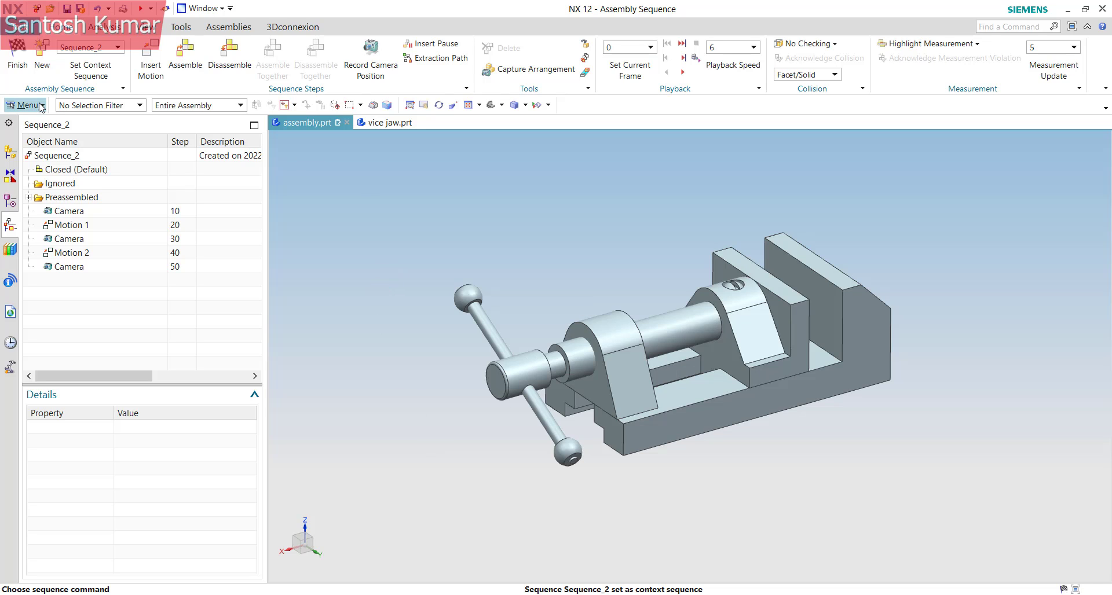
{"action": "left_click", "coordinate": [7, 58]}
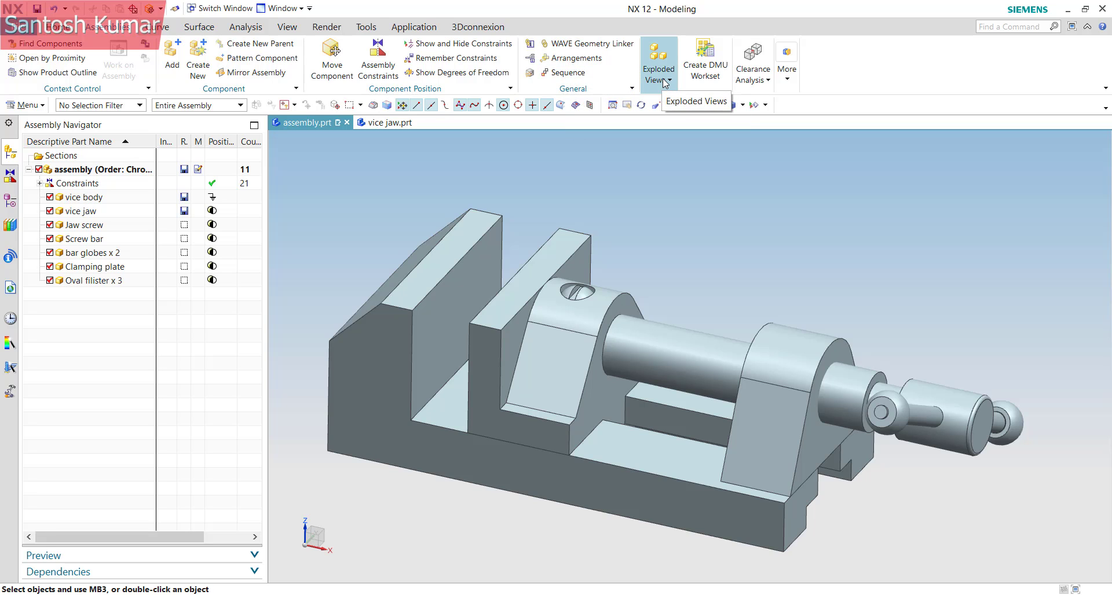
- Set the assembly to the isometric view and create a new explosion named Explosion 1
{"action": "left_click", "coordinate": [752, 198]}
{"action": "key", "text": "End"}
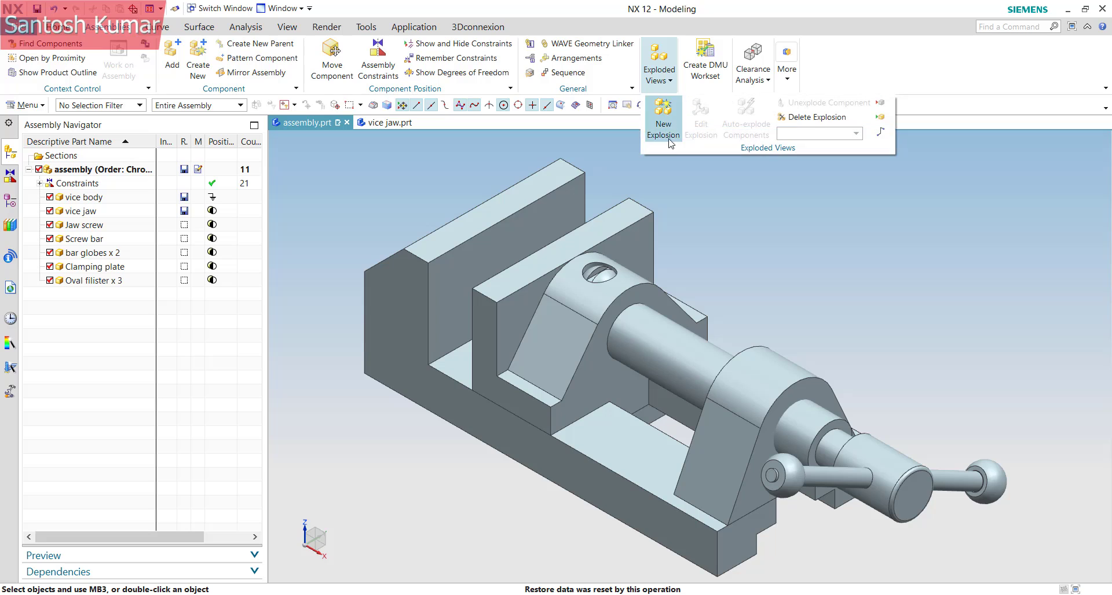
{"action": "left_click", "coordinate": [669, 132]}
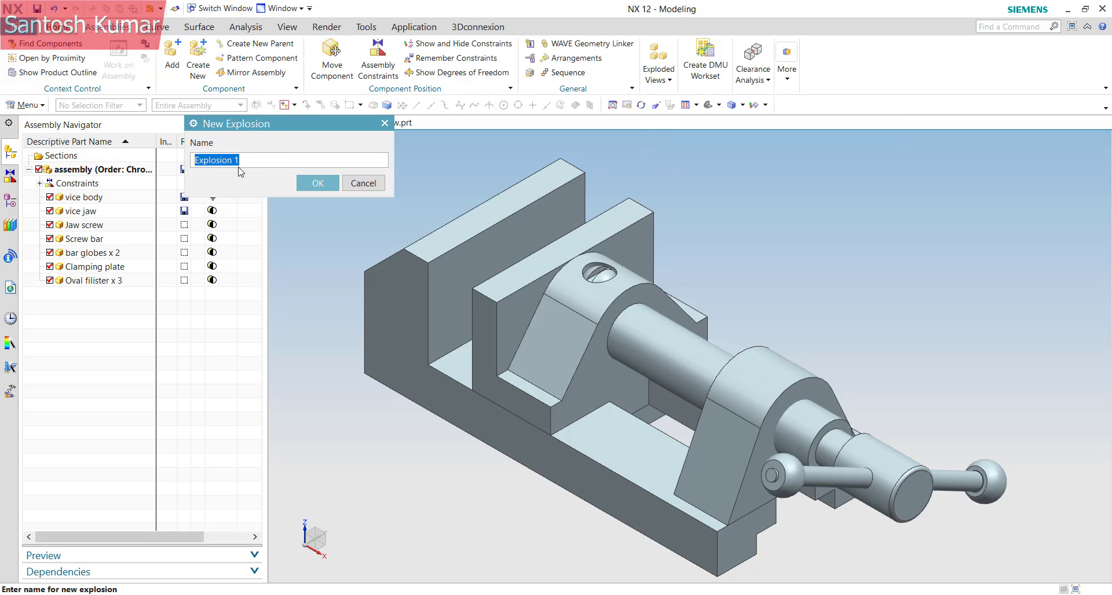
{"action": "left_click", "coordinate": [318, 183]}
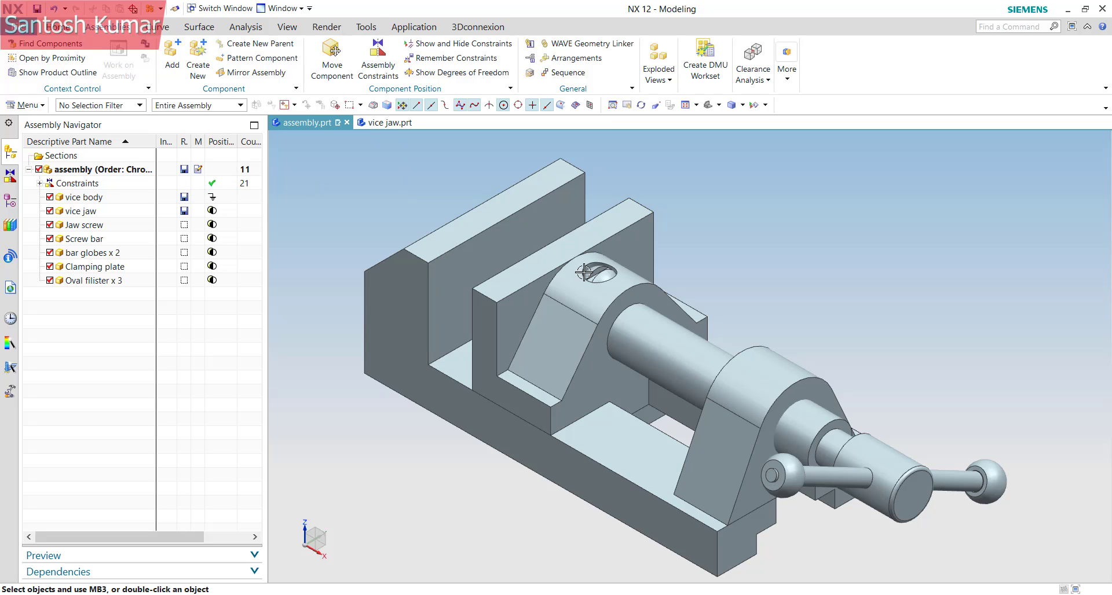
{"action": "left_click", "coordinate": [659, 80]}
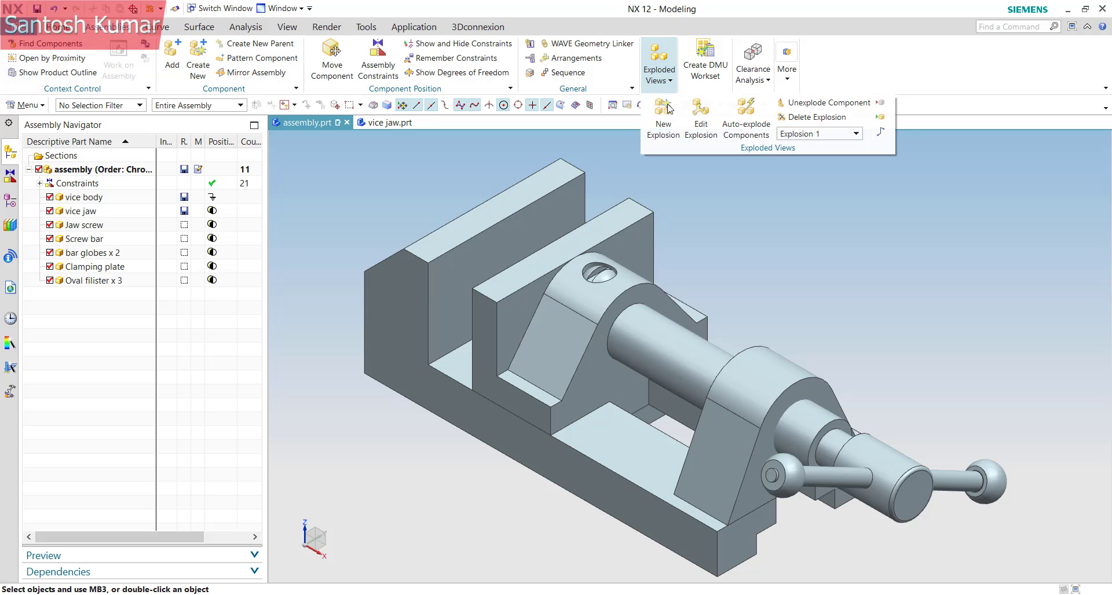
{"action": "left_click", "coordinate": [701, 133]}
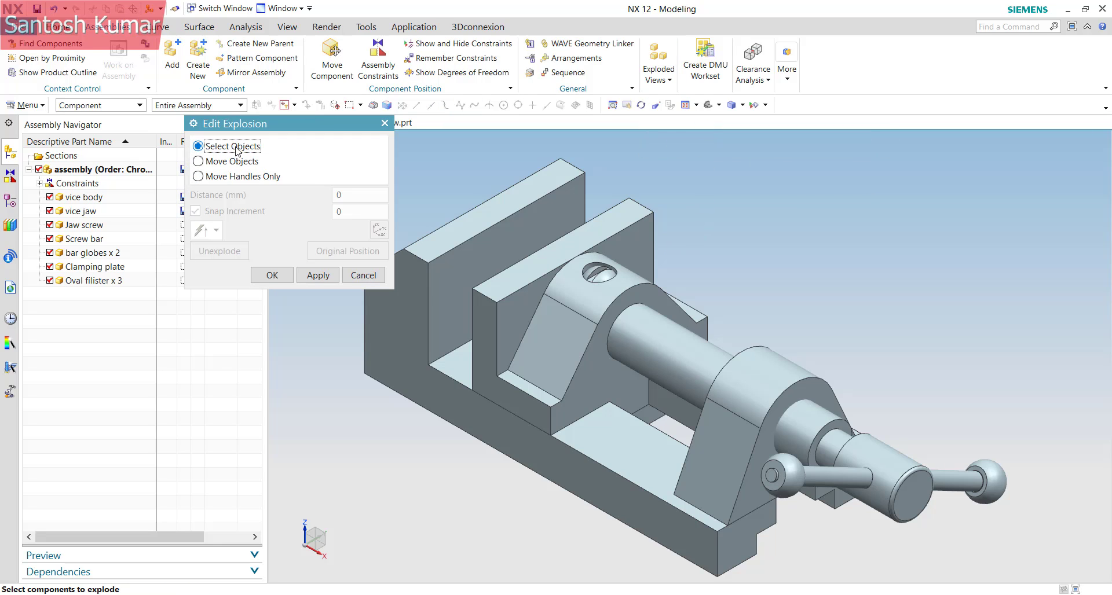
{"action": "left_click", "coordinate": [363, 275]}
- Auto-explode all components of the vice assembly with a distance of 100
{"action": "left_click", "coordinate": [660, 73]}
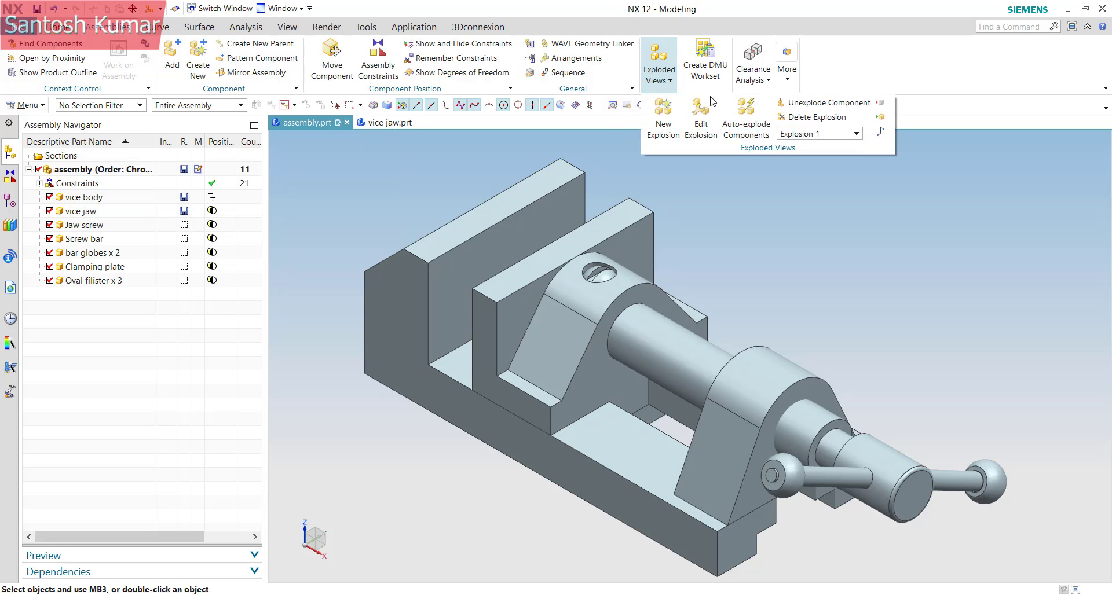
{"action": "left_click", "coordinate": [747, 126]}
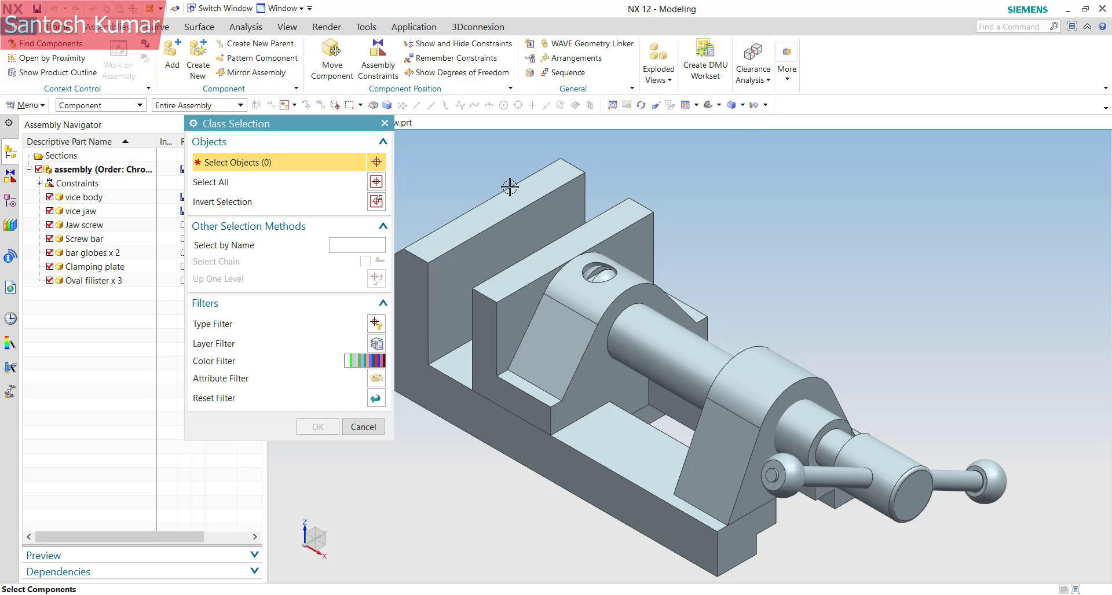
{"action": "scroll", "coordinate": [809, 294], "scroll_direction": "down", "scroll_amount": 3}
{"action": "left_click_drag", "start_coordinate": [618, 219], "coordinate": [1000, 461]}
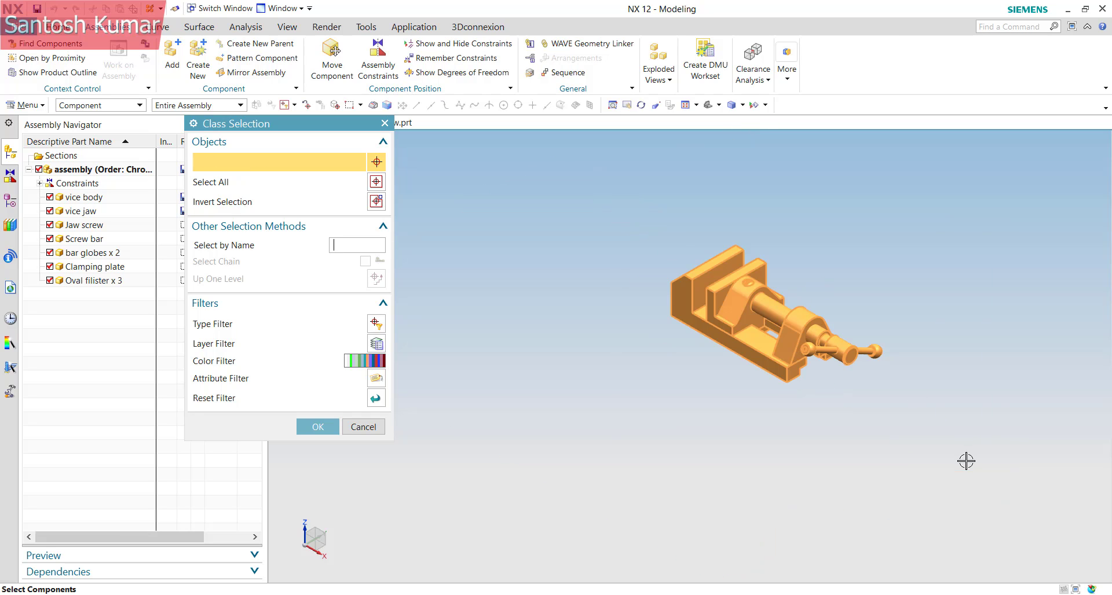
{"action": "left_click", "coordinate": [318, 427]}
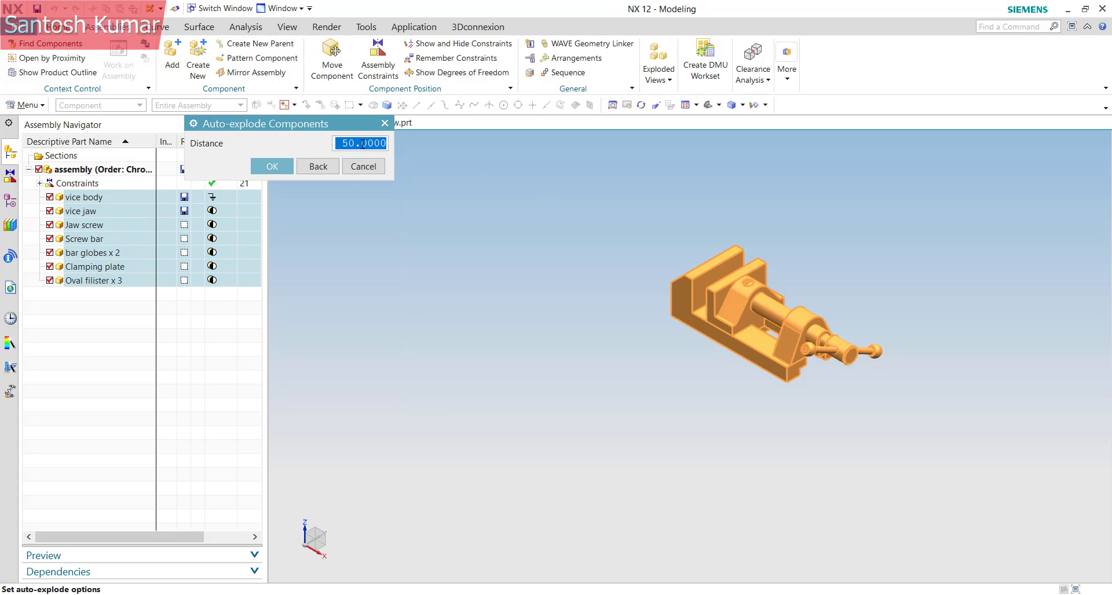
{"action": "left_click_drag", "start_coordinate": [356, 145], "coordinate": [340, 145]}
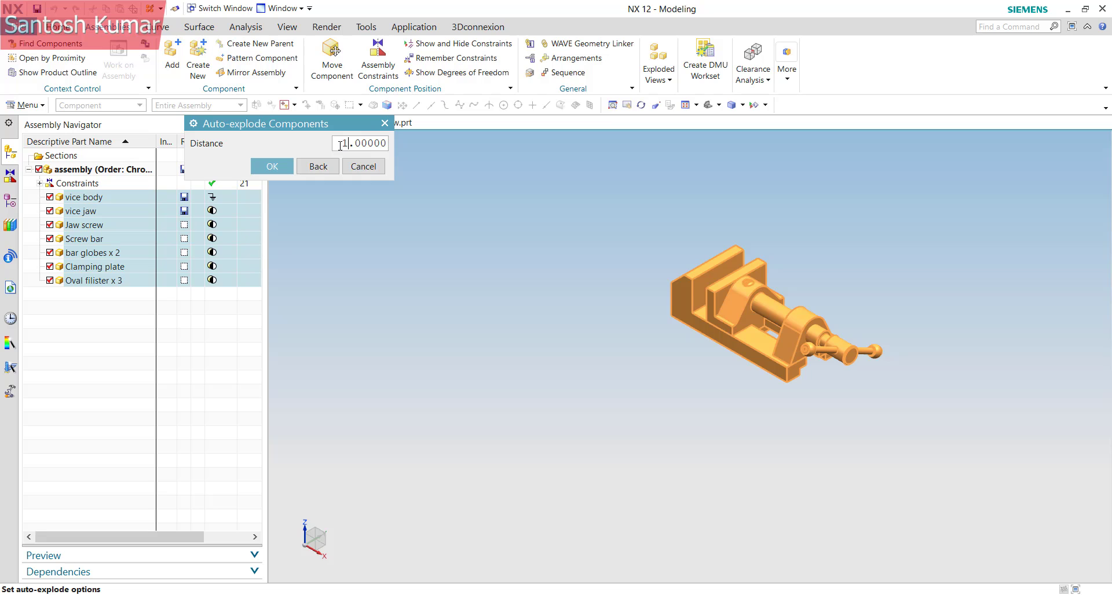
{"action": "type", "text": "100"}
{"action": "left_click", "coordinate": [272, 166]}
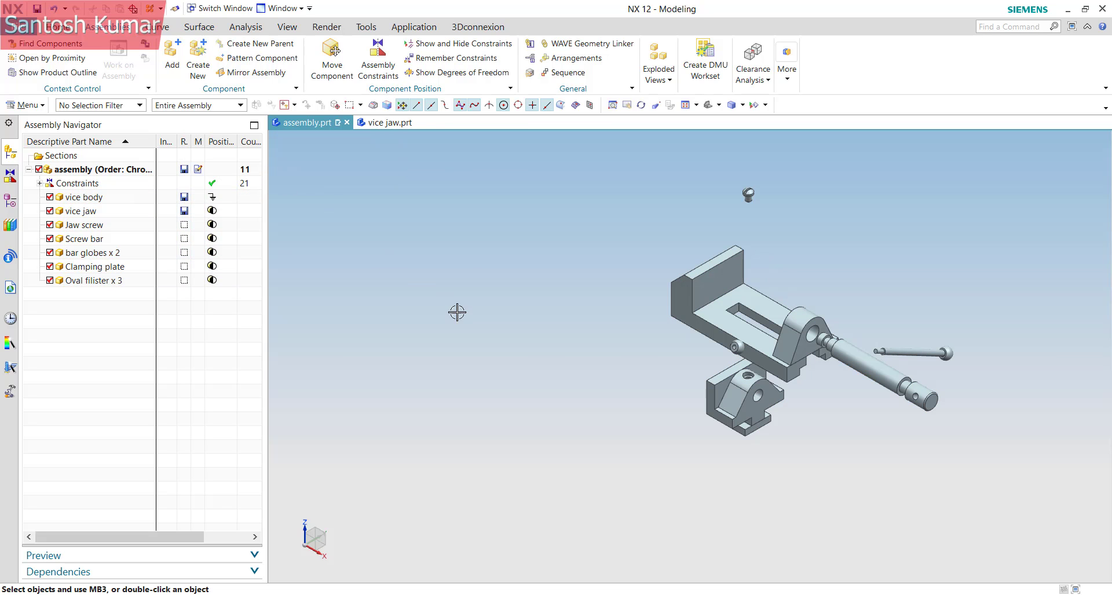
- Edit the explosion to move the vice jaw upward along the Z axis until it sits above the vice body
{"action": "middle_click_drag", "start_coordinate": [816, 408], "coordinate": [828, 440]}
{"action": "scroll", "coordinate": [747, 435], "scroll_direction": "up", "scroll_amount": 2}
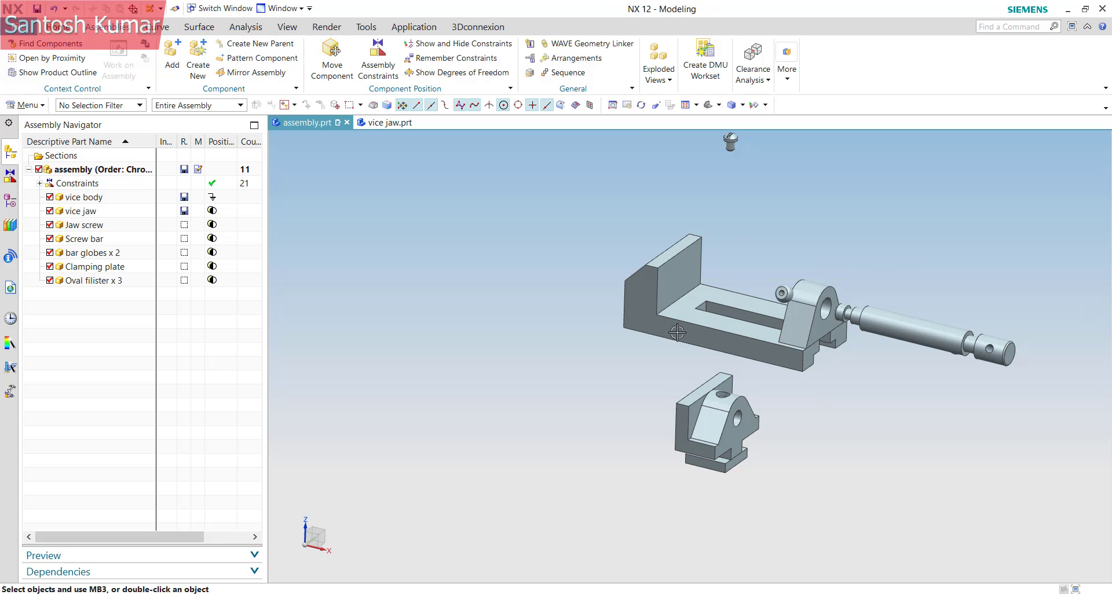
{"action": "middle_click_drag", "start_coordinate": [761, 368], "coordinate": [741, 371]}
{"action": "left_click", "coordinate": [670, 81]}
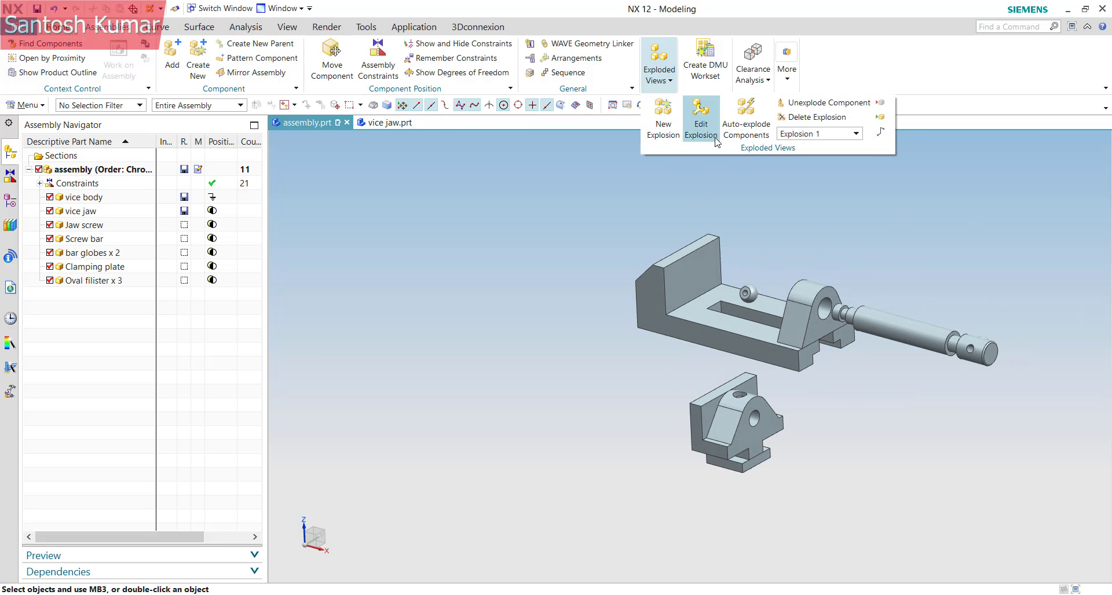
{"action": "left_click", "coordinate": [702, 121]}
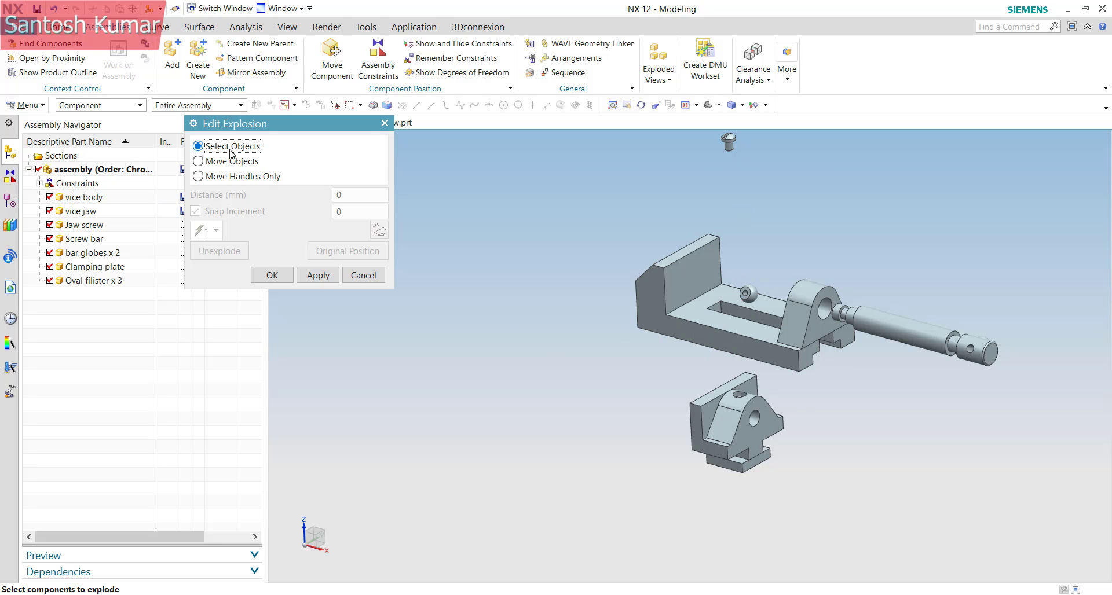
{"action": "left_click", "coordinate": [81, 211]}
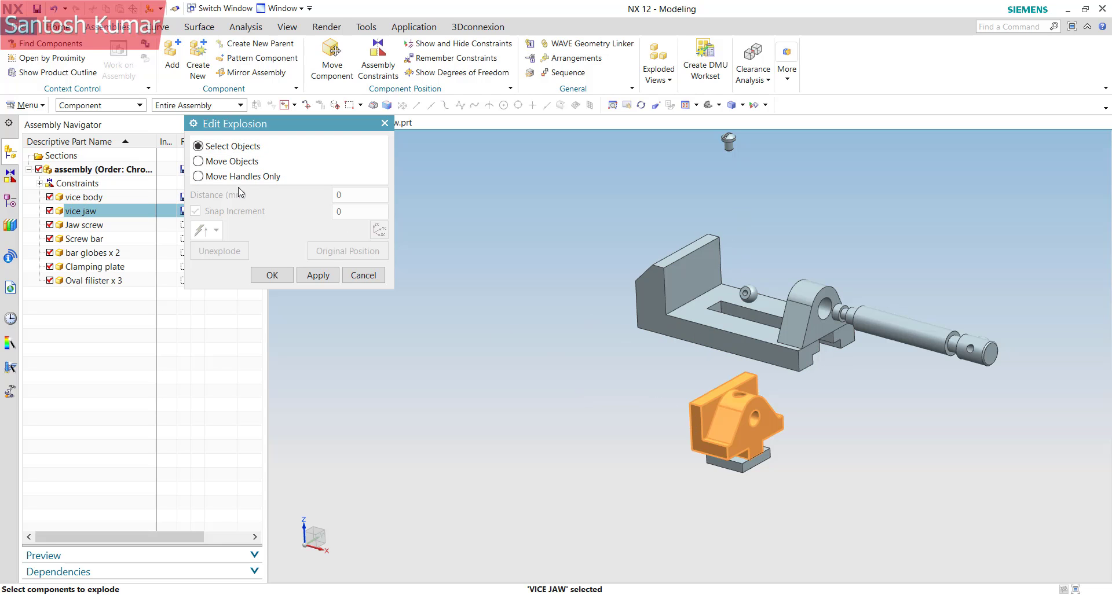
{"action": "left_click", "coordinate": [216, 164]}
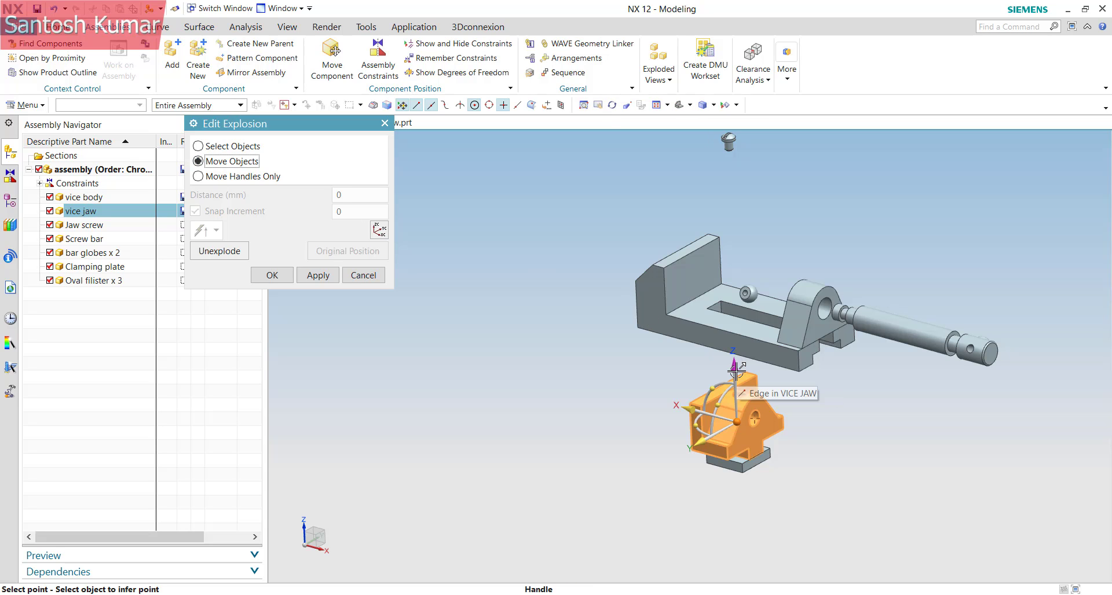
{"action": "left_click_drag", "start_coordinate": [736, 371], "coordinate": [736, 165]}
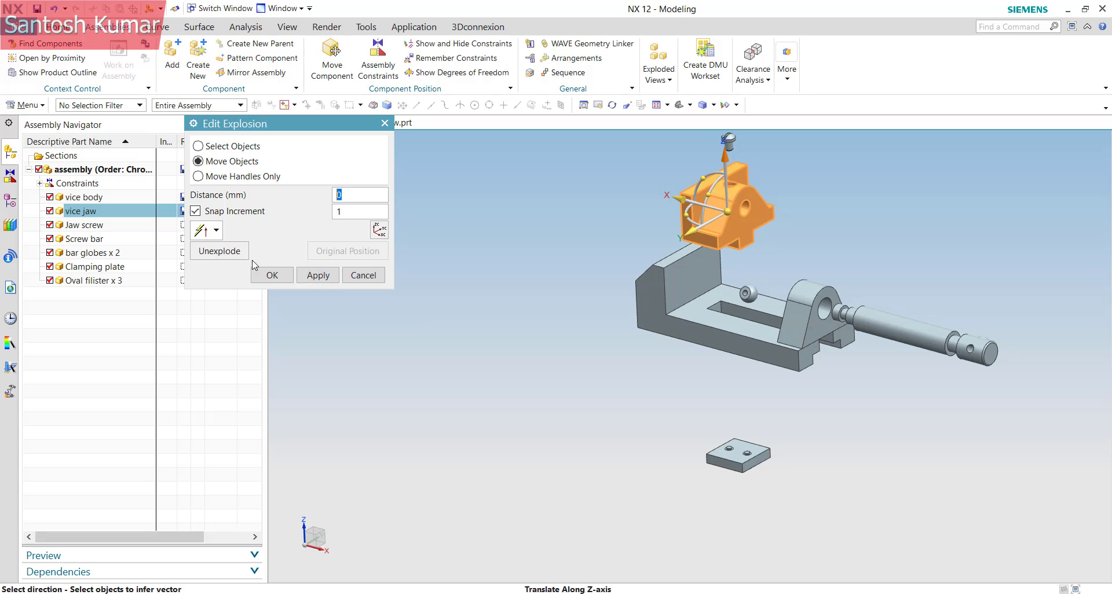
{"action": "left_click", "coordinate": [272, 275]}
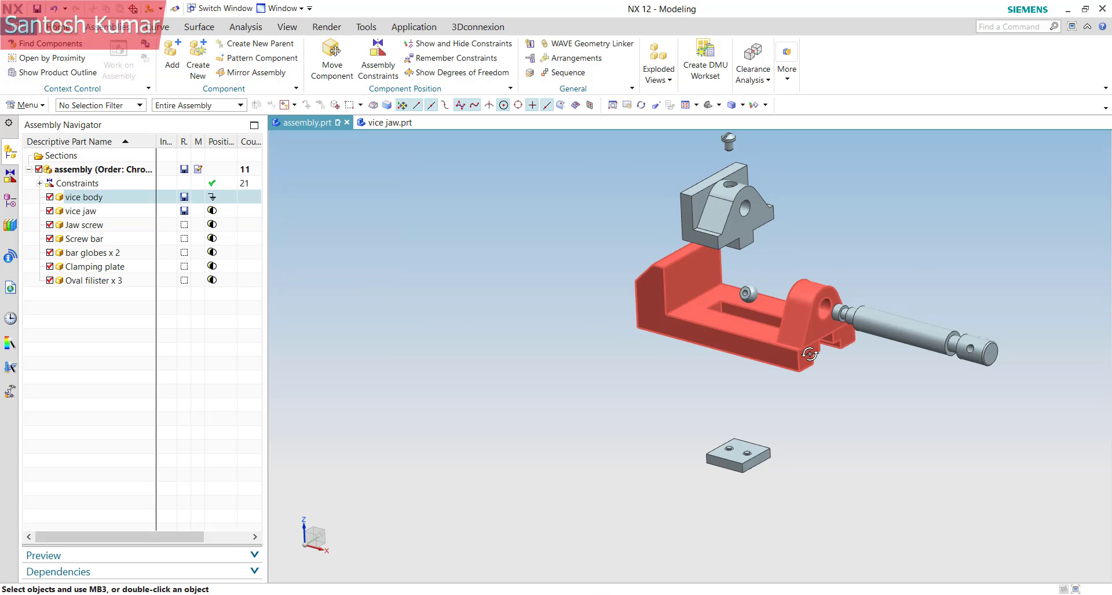
- Show the exploded vice in the isometric view and save the assembly
{"action": "middle_click_drag", "start_coordinate": [810, 355], "coordinate": [806, 341]}
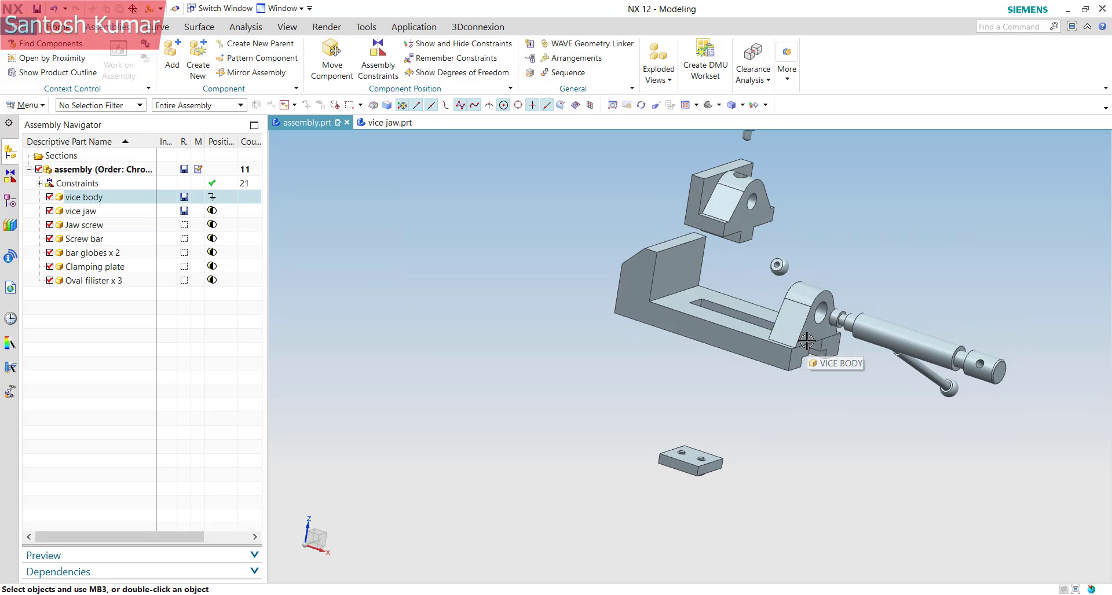
{"action": "key", "text": "End"}
{"action": "key", "text": "ctrl+s"}
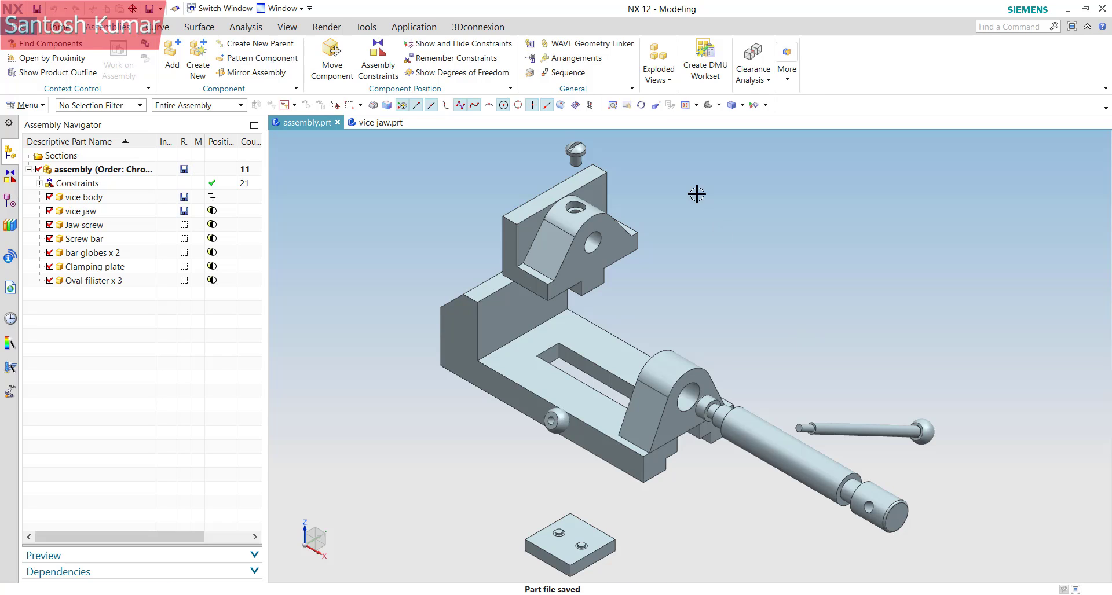
{"action": "left_click", "coordinate": [660, 74]}
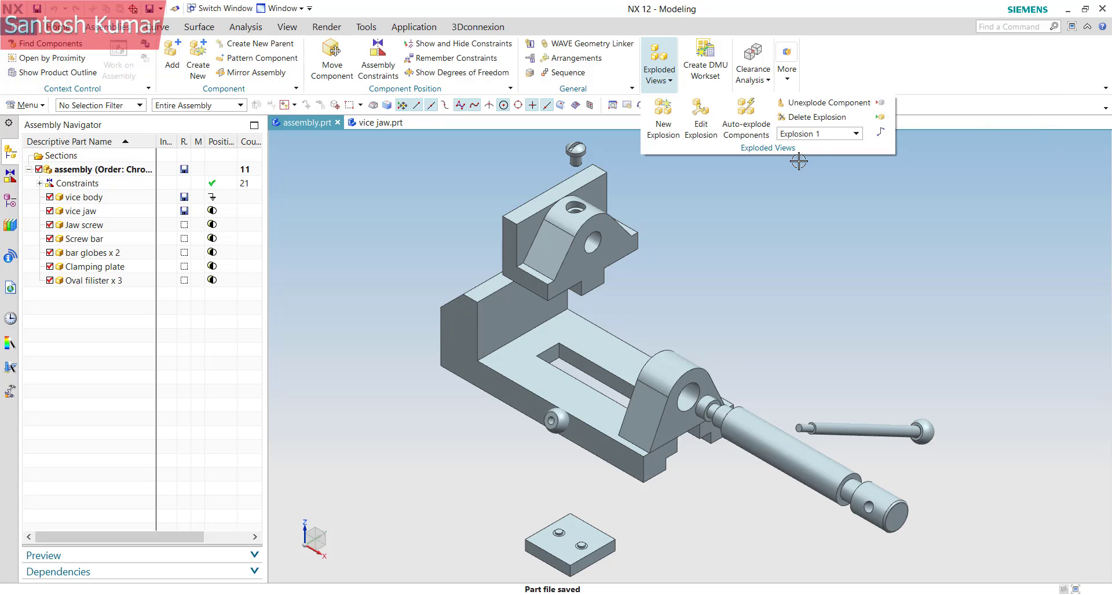
{"action": "left_click", "coordinate": [826, 134]}
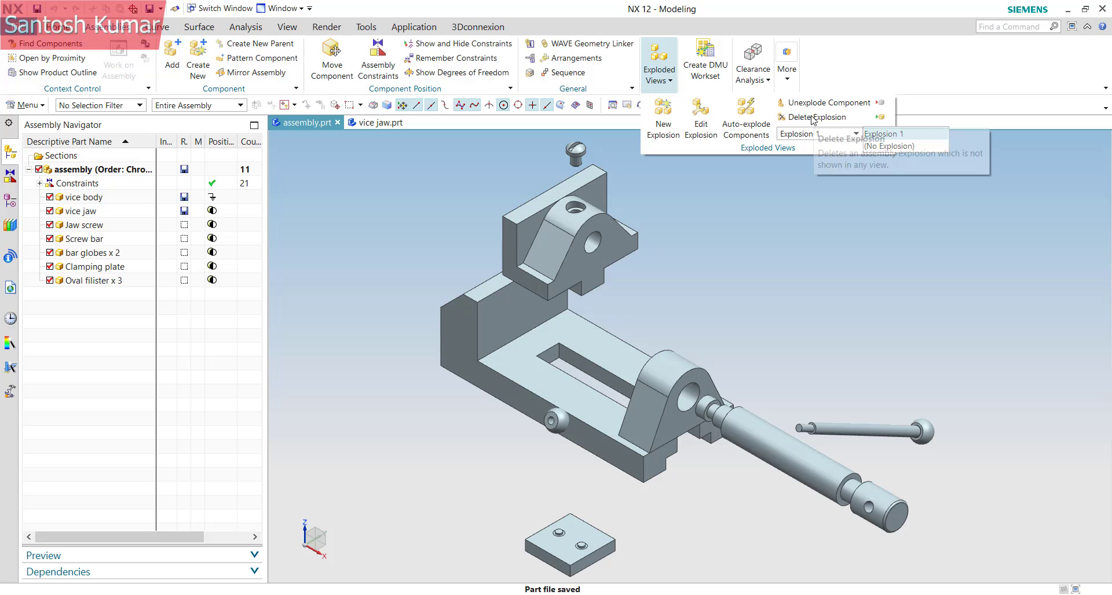
{"action": "left_click", "coordinate": [733, 257]}
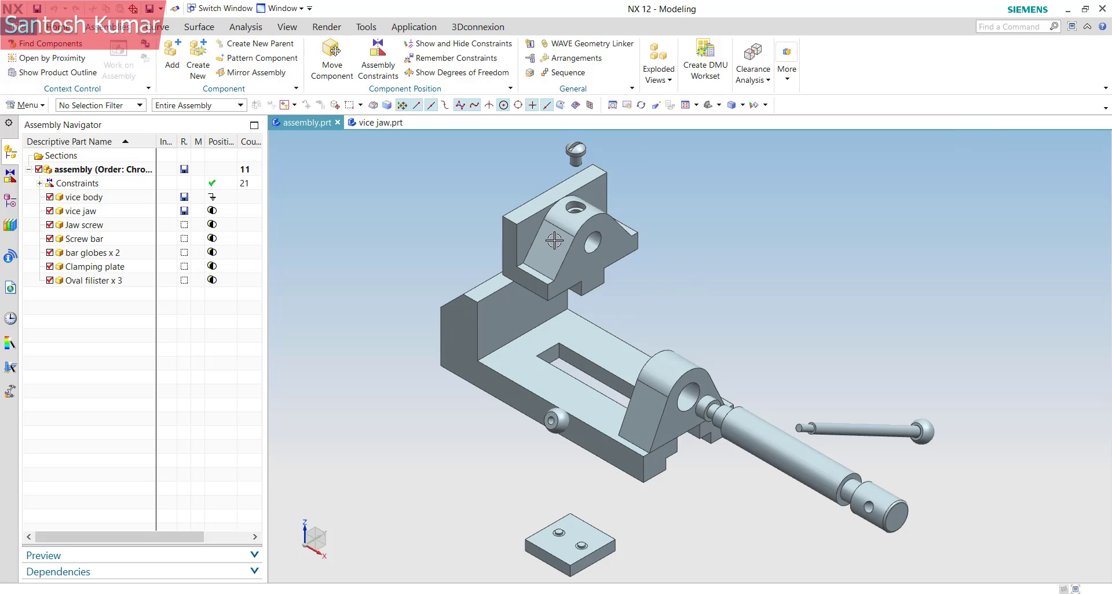
- Hide the vice jaw and both bar globes in the exploded view
{"action": "left_click", "coordinate": [586, 227]}
{"action": "left_click", "coordinate": [753, 72]}
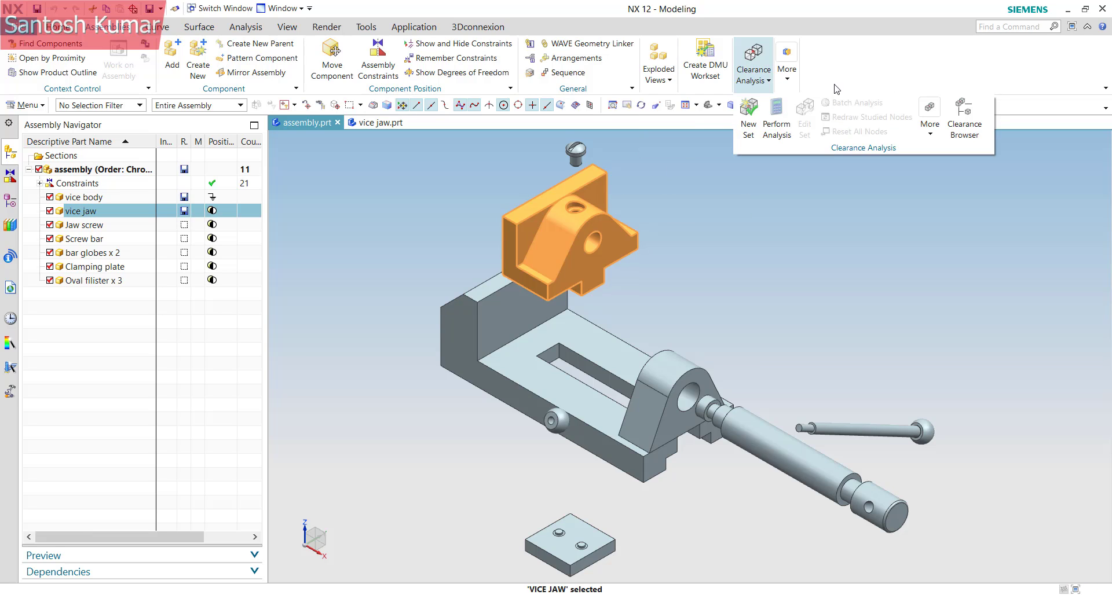
{"action": "left_click", "coordinate": [673, 79]}
{"action": "left_click", "coordinate": [877, 104]}
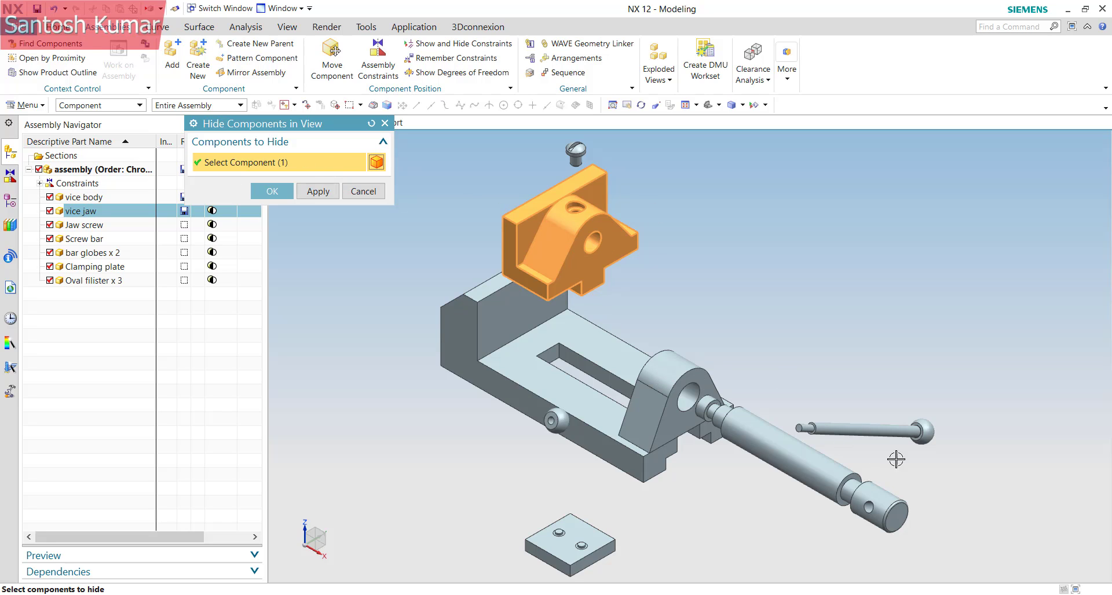
{"action": "left_click", "coordinate": [922, 431]}
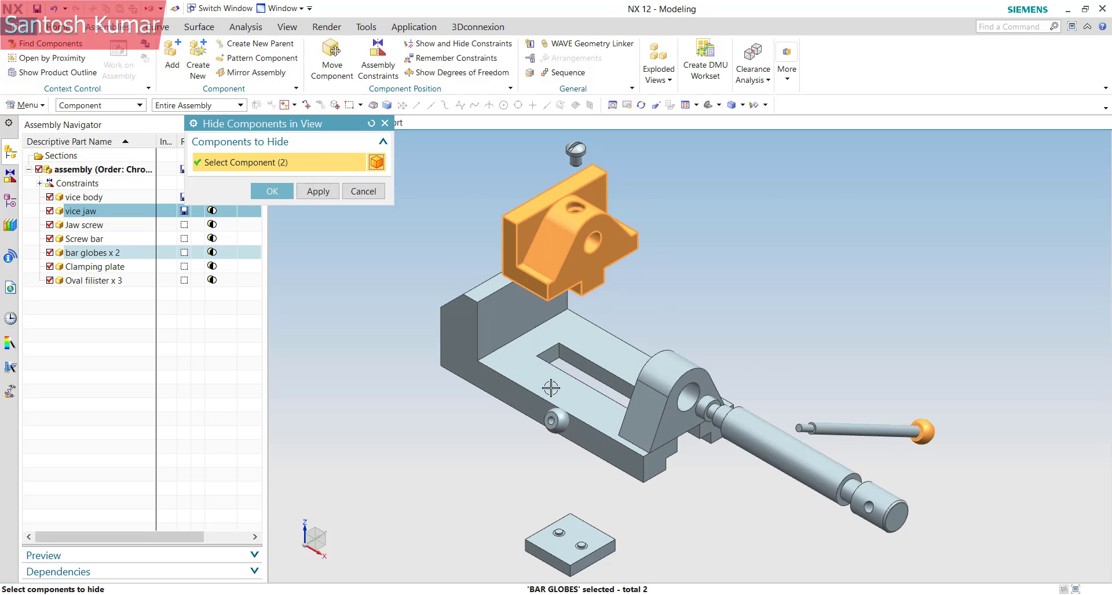
{"action": "left_click", "coordinate": [555, 421]}
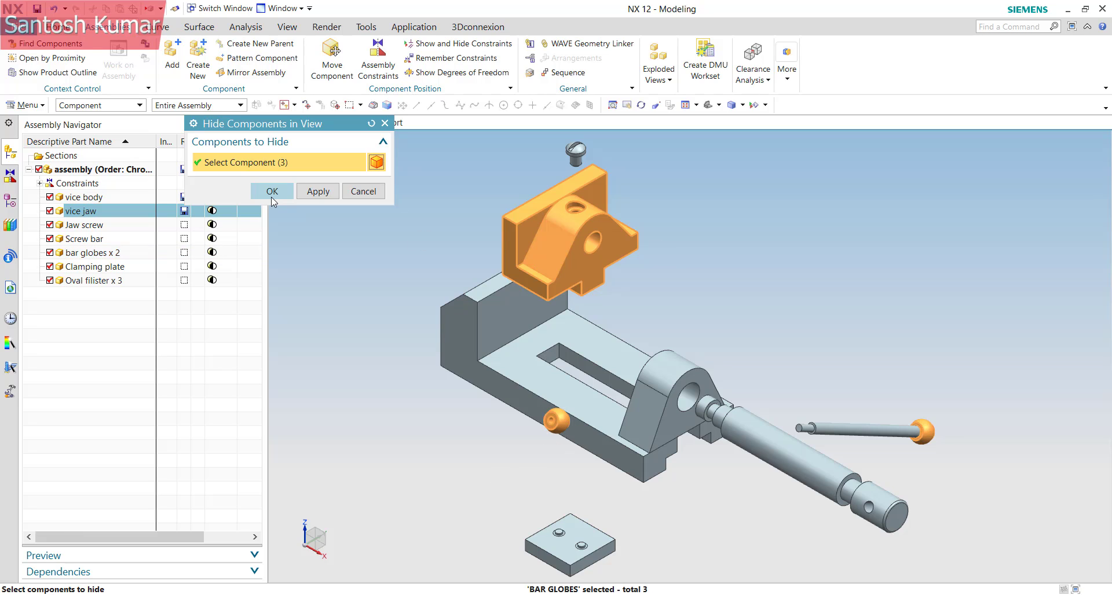
{"action": "left_click", "coordinate": [272, 192]}
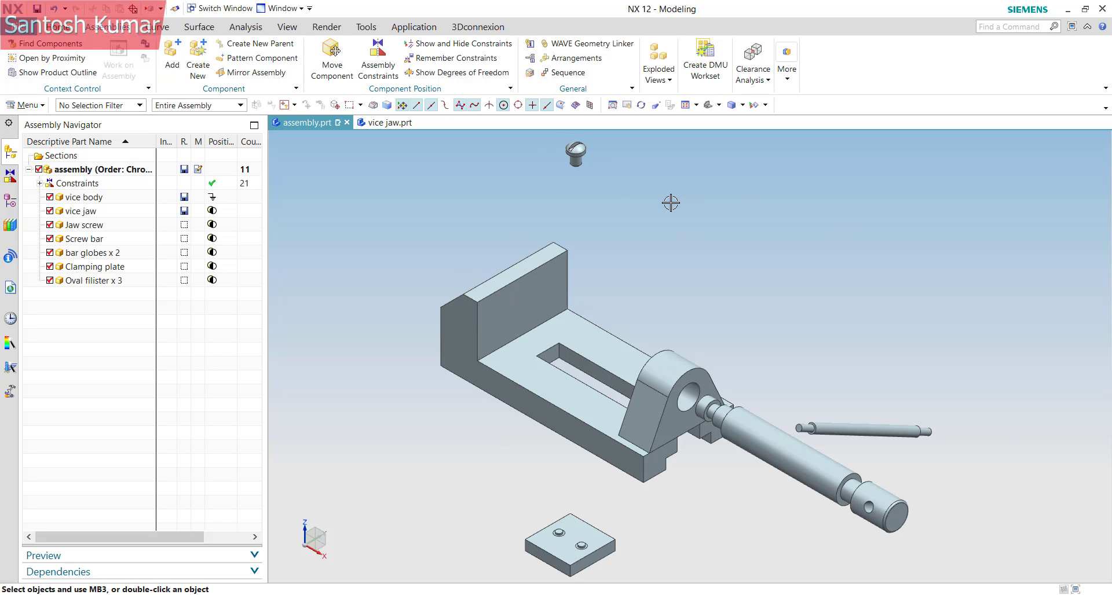
- Show the hidden vice jaw and both bar globes in the exploded view again
{"action": "key", "text": "ctrl+s"}
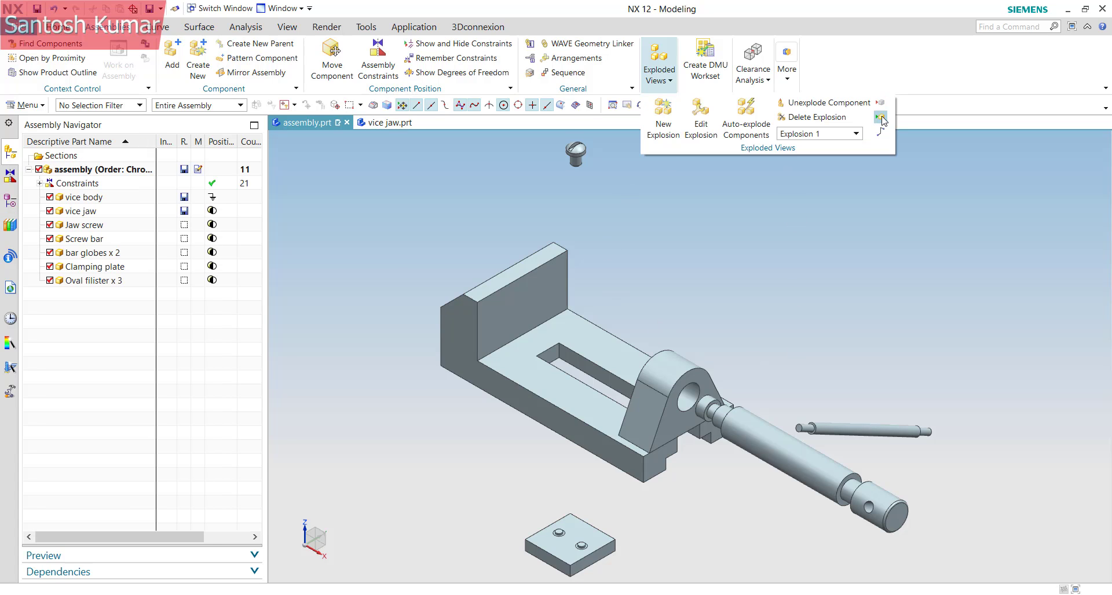
{"action": "left_click", "coordinate": [881, 118]}
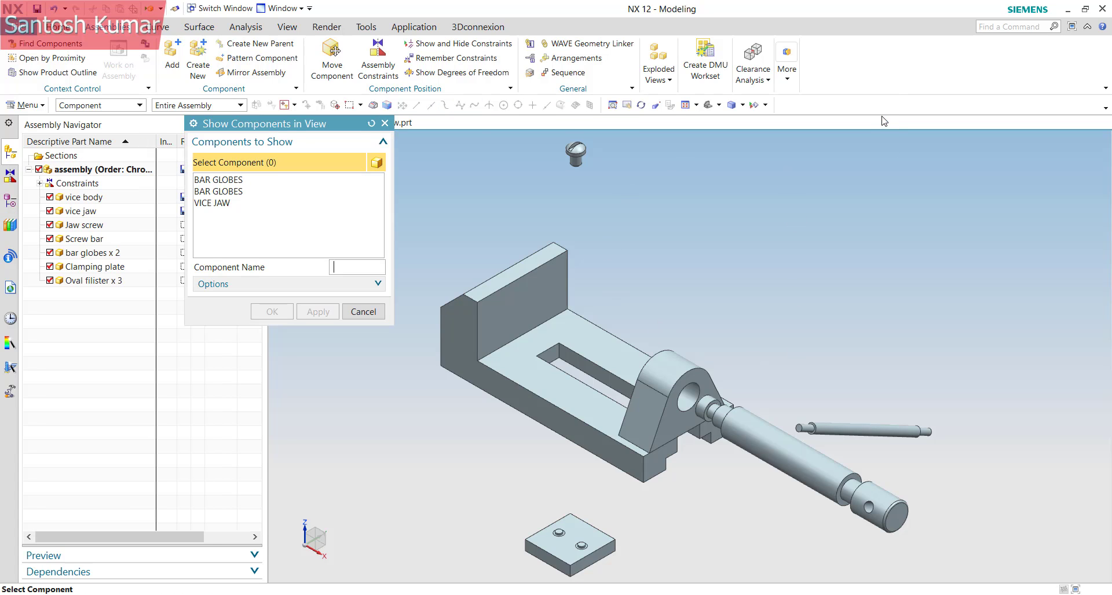
{"action": "left_click", "coordinate": [235, 181]}
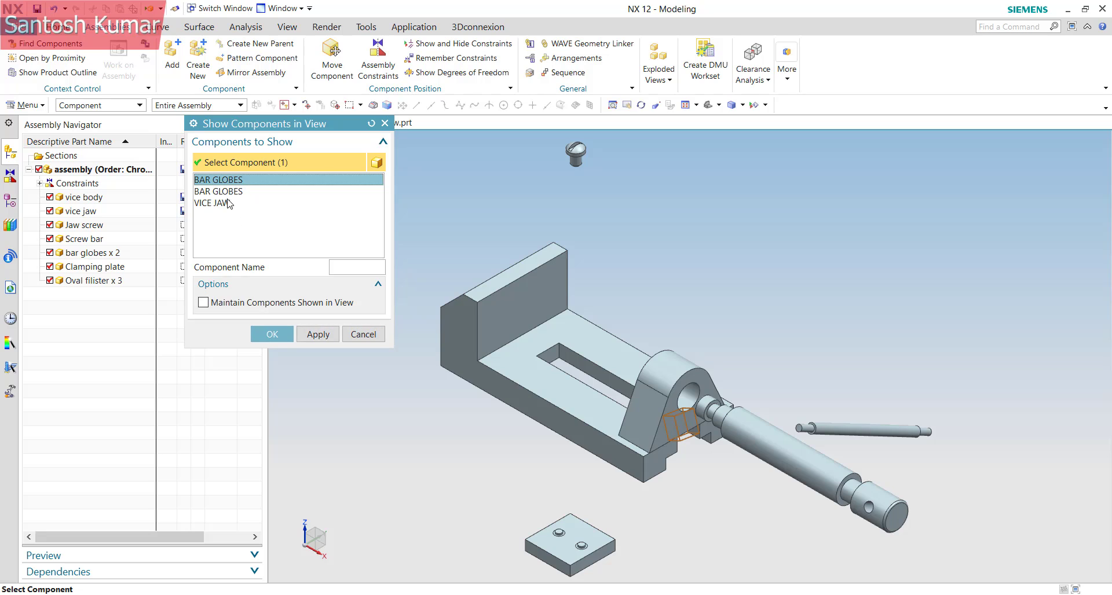
{"action": "left_click", "coordinate": [229, 202], "text": "shift"}
{"action": "left_click", "coordinate": [272, 335]}
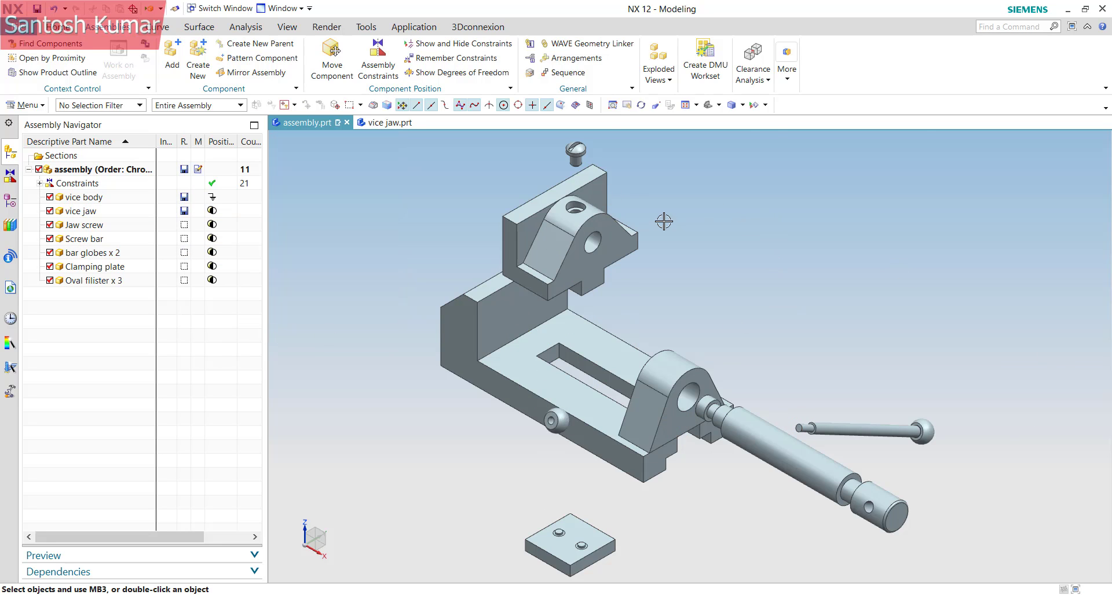
- Start a traceline at the center of the lower end of the oval filister screw above the vice jaw
{"action": "left_click", "coordinate": [659, 67]}
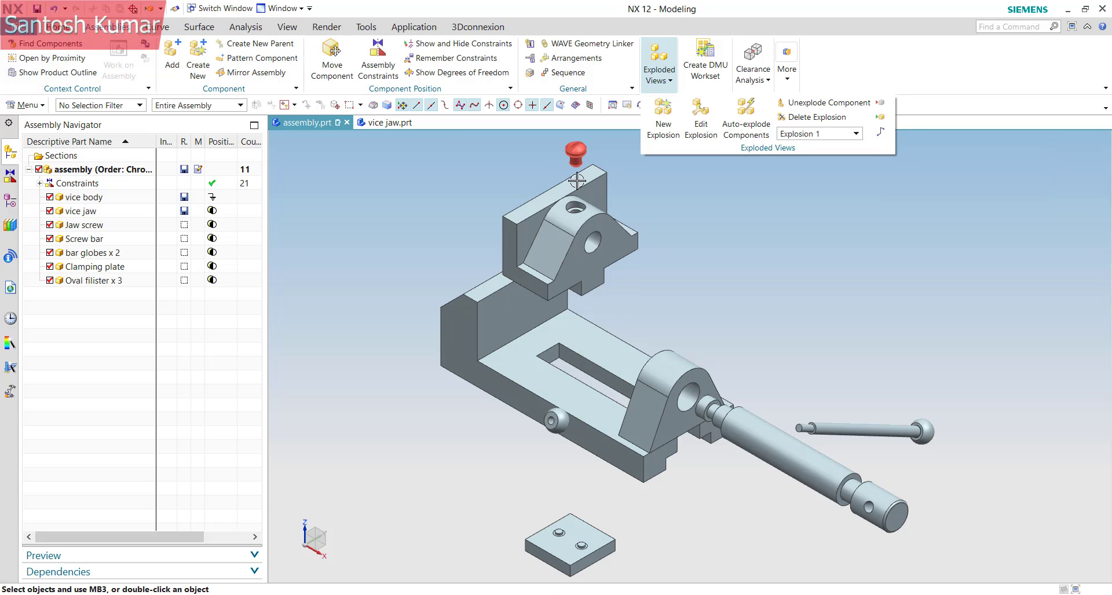
{"action": "left_click", "coordinate": [880, 133]}
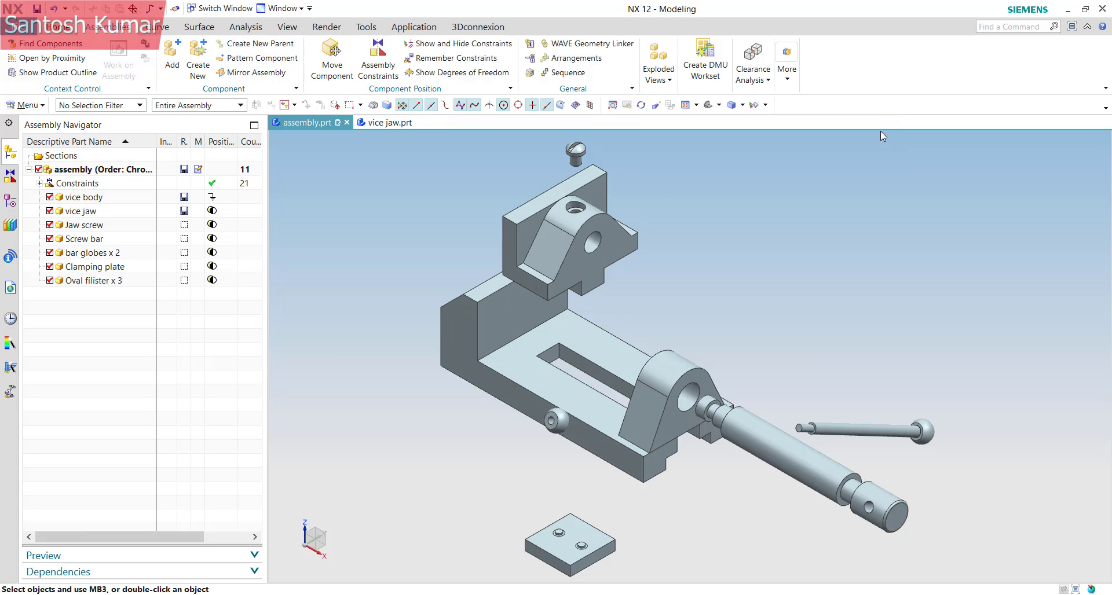
{"action": "scroll", "coordinate": [531, 184], "scroll_direction": "up", "scroll_amount": 5}
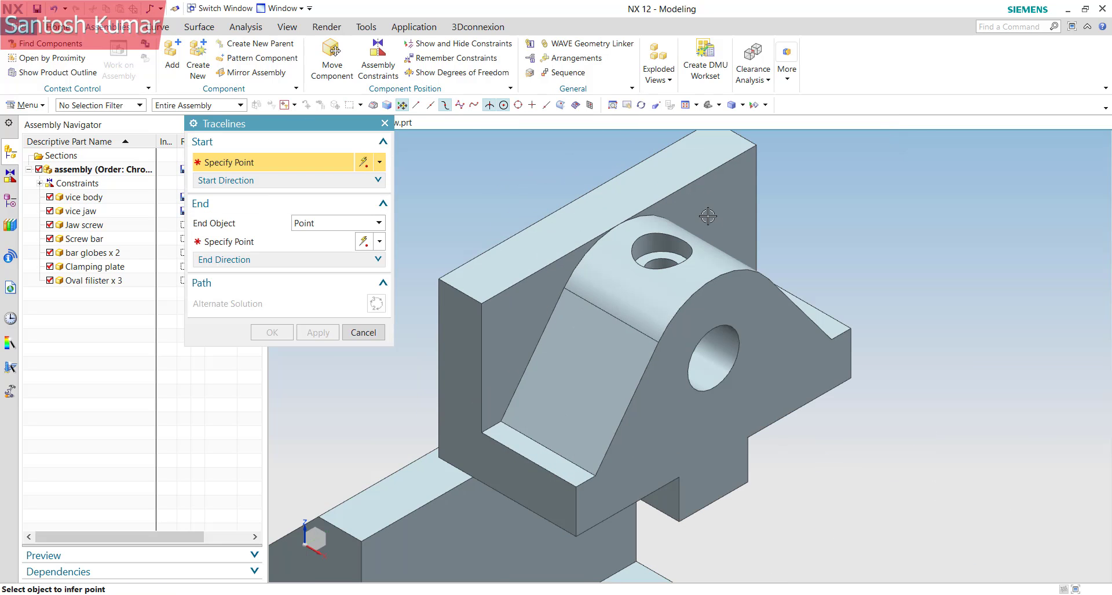
{"action": "scroll", "coordinate": [638, 373], "scroll_direction": "down", "scroll_amount": 4}
{"action": "scroll", "coordinate": [647, 322], "scroll_direction": "up", "scroll_amount": 2}
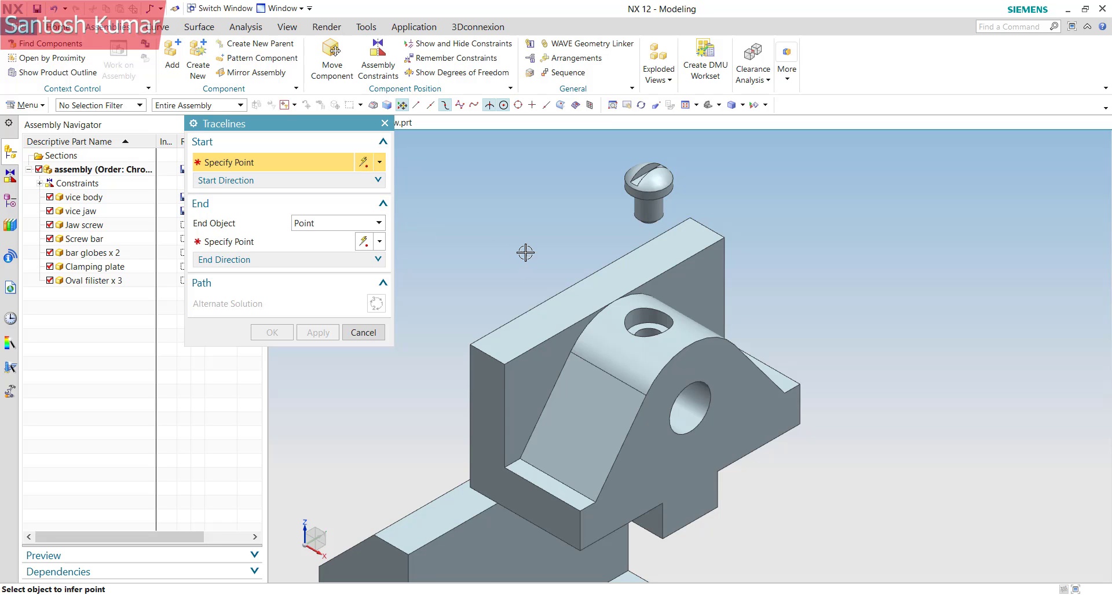
{"action": "middle_click_drag", "start_coordinate": [525, 253], "coordinate": [521, 216]}
{"action": "scroll", "coordinate": [666, 220], "scroll_direction": "up", "scroll_amount": 4}
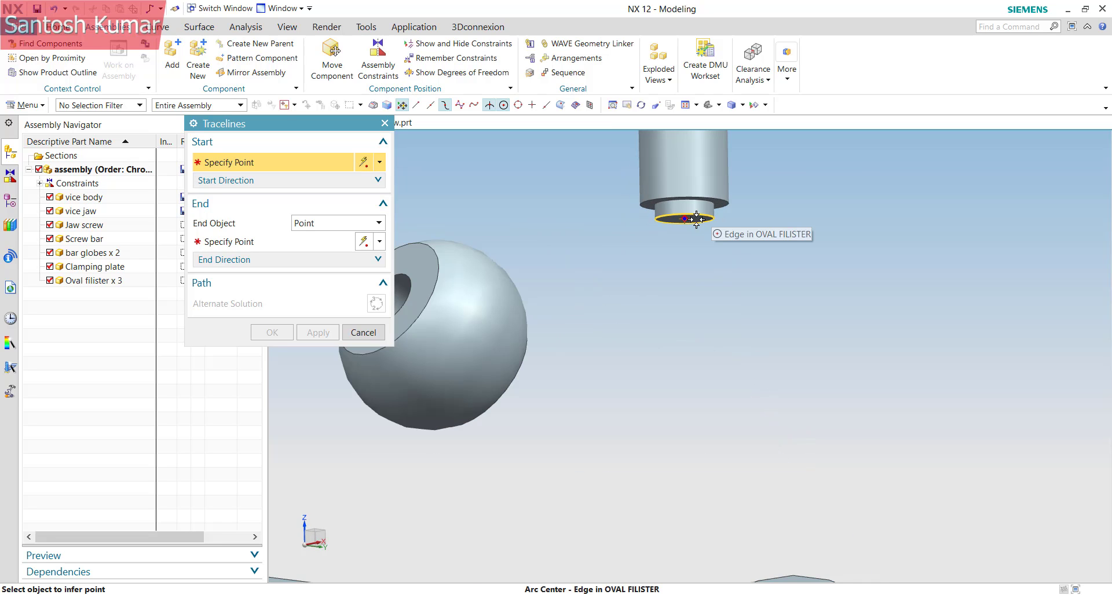
{"action": "left_click", "coordinate": [696, 219]}
- End the traceline at the center of the counterbored hole on top of the vice jaw and create it
{"action": "scroll", "coordinate": [663, 157], "scroll_direction": "down", "scroll_amount": 4}
{"action": "middle_click_drag", "start_coordinate": [704, 399], "coordinate": [702, 446]}
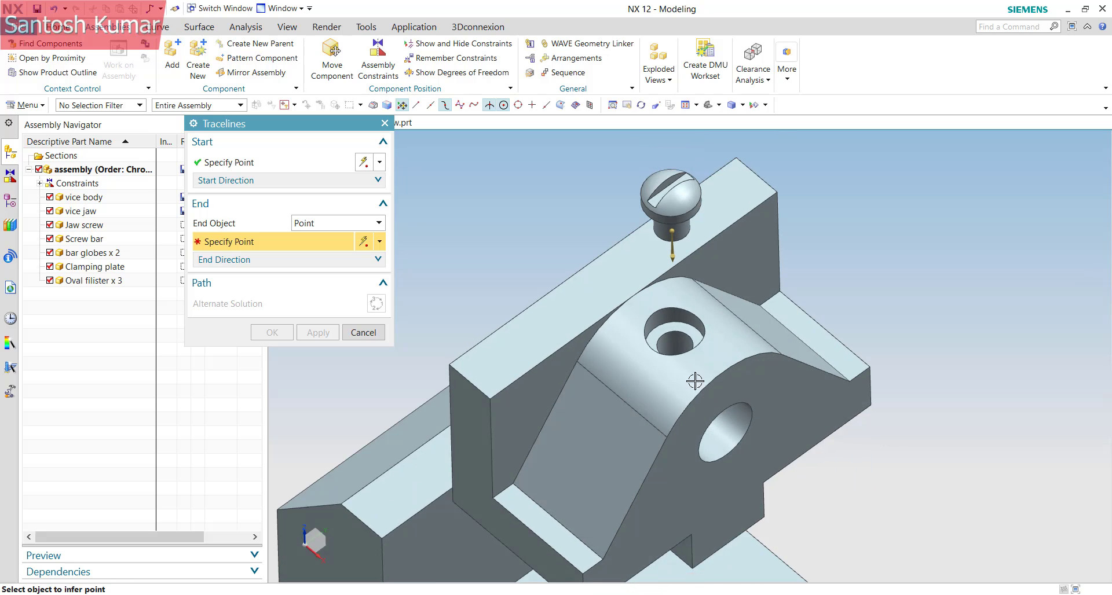
{"action": "scroll", "coordinate": [692, 330], "scroll_direction": "up", "scroll_amount": 2}
{"action": "scroll", "coordinate": [684, 331], "scroll_direction": "up", "scroll_amount": 2}
{"action": "left_click", "coordinate": [650, 282]}
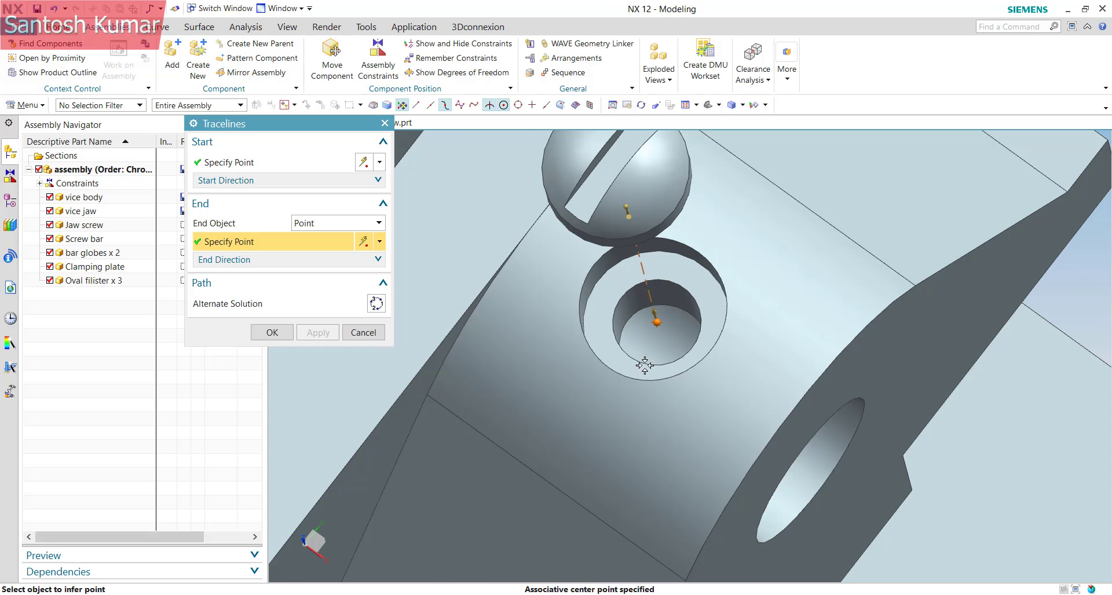
{"action": "scroll", "coordinate": [641, 365], "scroll_direction": "down", "scroll_amount": 3}
{"action": "middle_click_drag", "start_coordinate": [683, 353], "coordinate": [690, 295]}
{"action": "scroll", "coordinate": [678, 313], "scroll_direction": "down", "scroll_amount": 4}
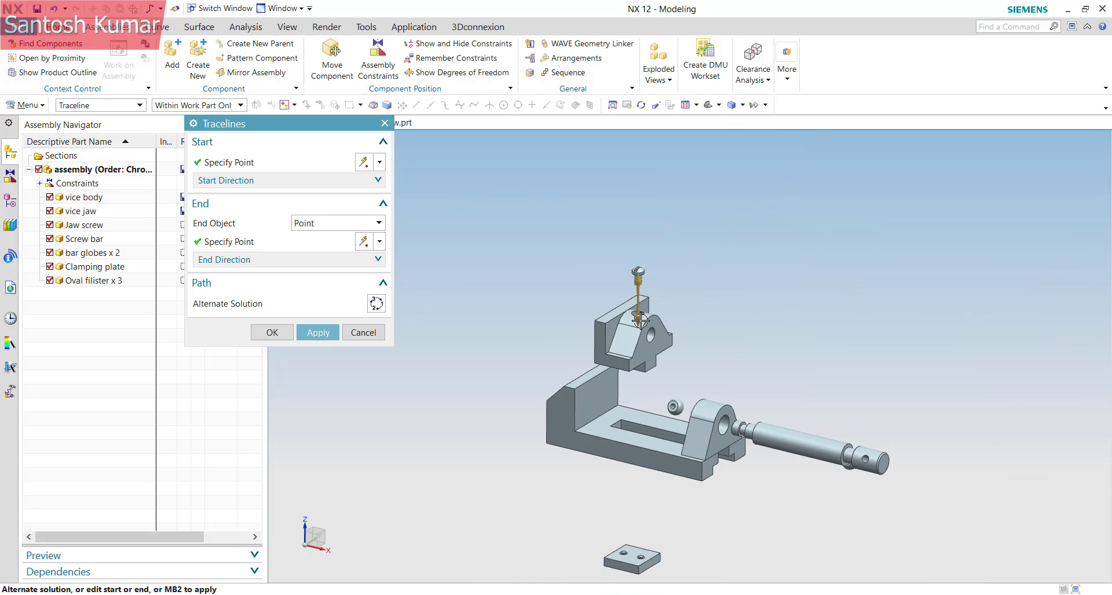
{"action": "scroll", "coordinate": [666, 325], "scroll_direction": "up", "scroll_amount": 4}
{"action": "left_click", "coordinate": [271, 332]}
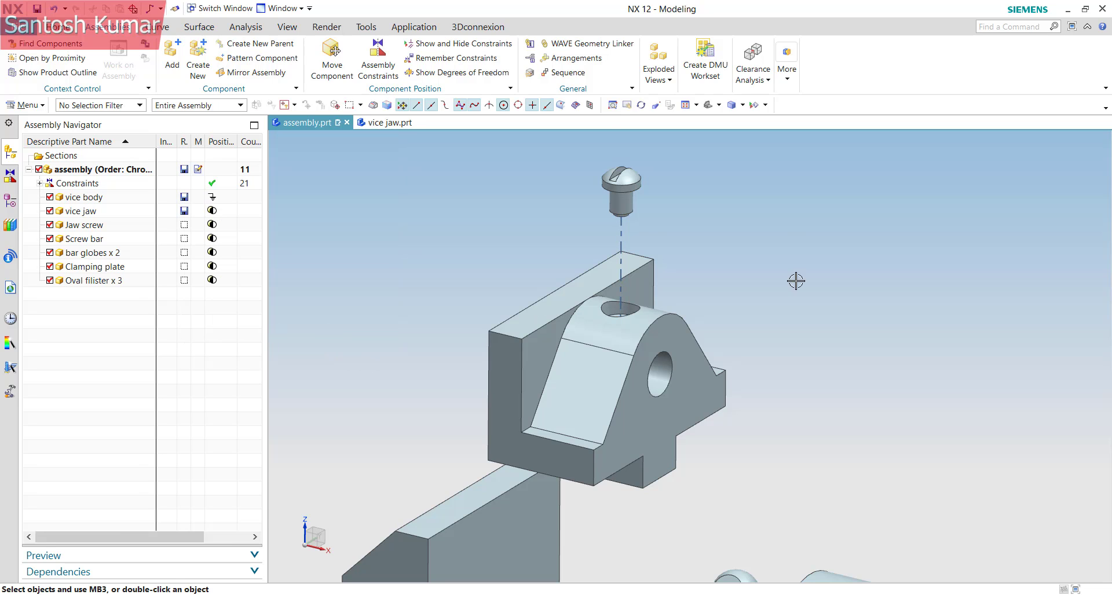
- Create a traceline from the center of the jaw screw's tip to the center of the vice body's screw hole
{"action": "scroll", "coordinate": [642, 244], "scroll_direction": "up", "scroll_amount": 3}
{"action": "scroll", "coordinate": [630, 232], "scroll_direction": "down", "scroll_amount": 4}
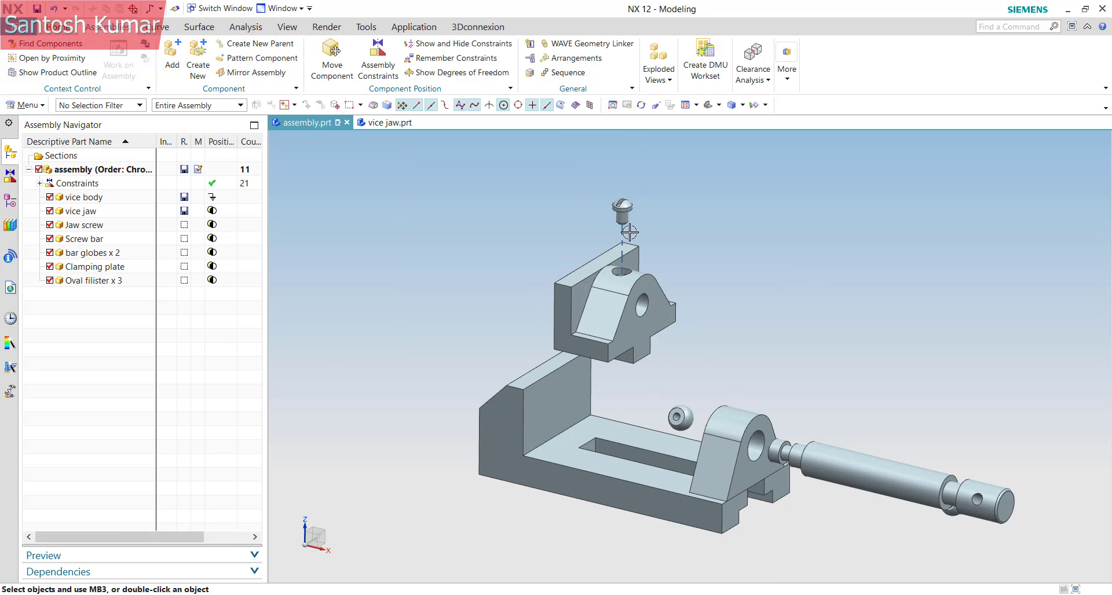
{"action": "key", "text": "End"}
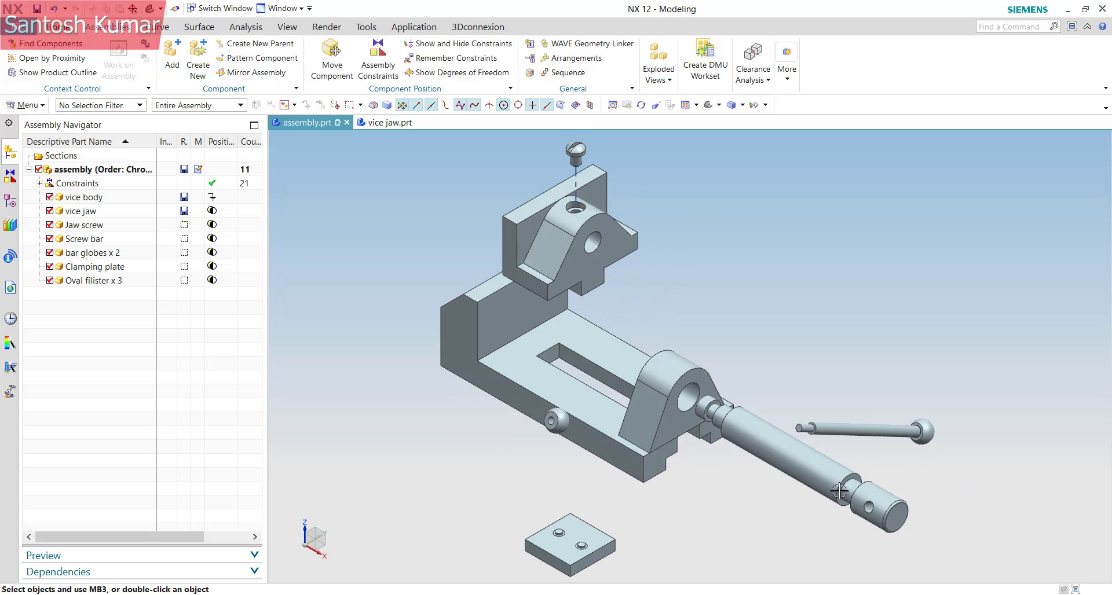
{"action": "left_click", "coordinate": [665, 90]}
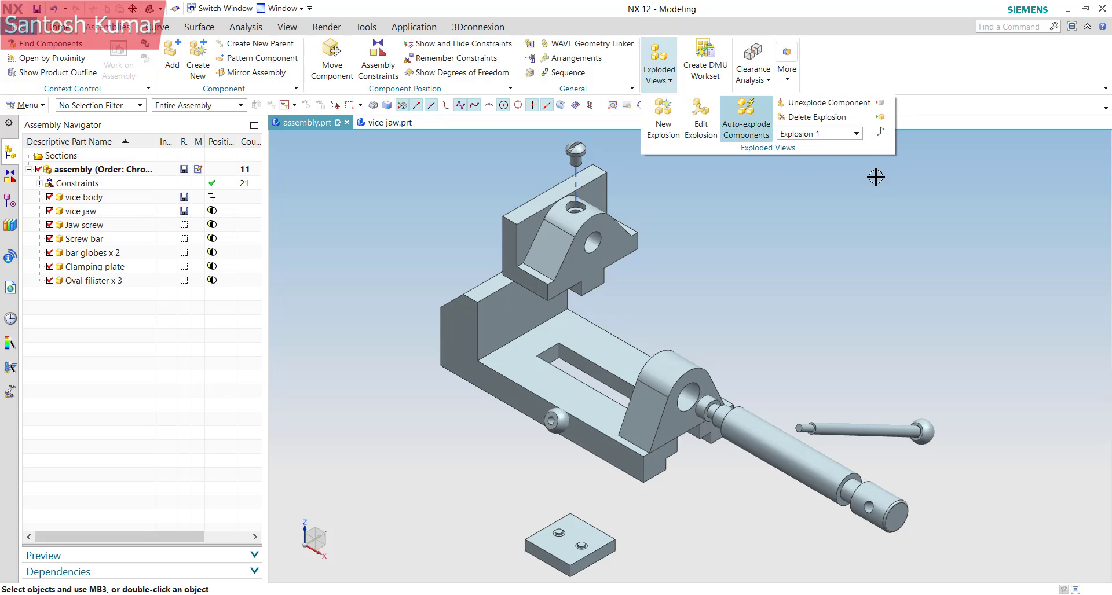
{"action": "left_click", "coordinate": [878, 133]}
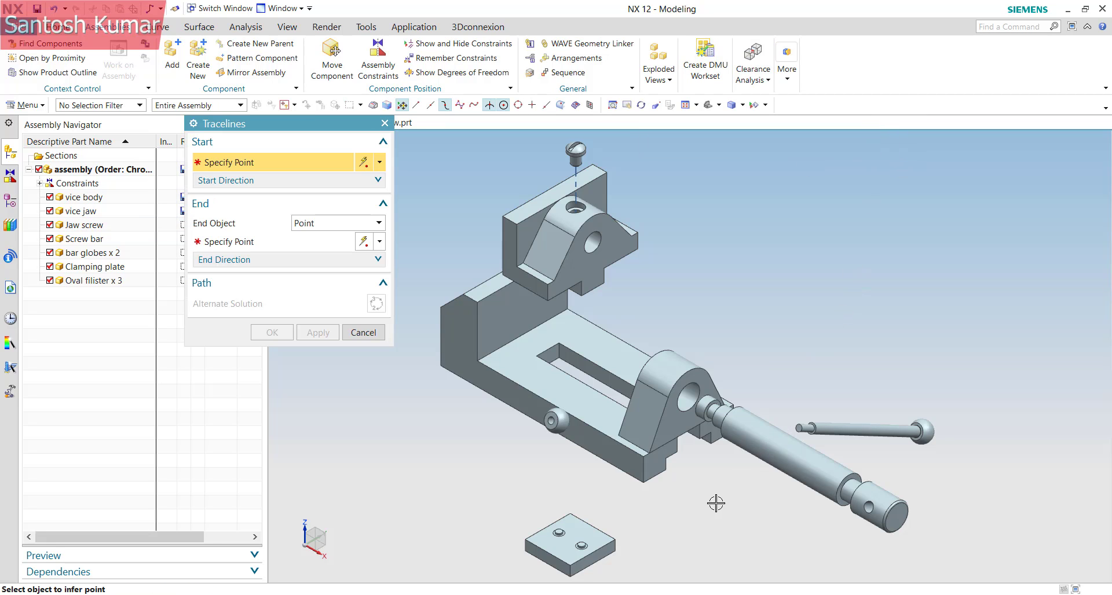
{"action": "left_click", "coordinate": [709, 409]}
{"action": "scroll", "coordinate": [687, 371], "scroll_direction": "up", "scroll_amount": 2}
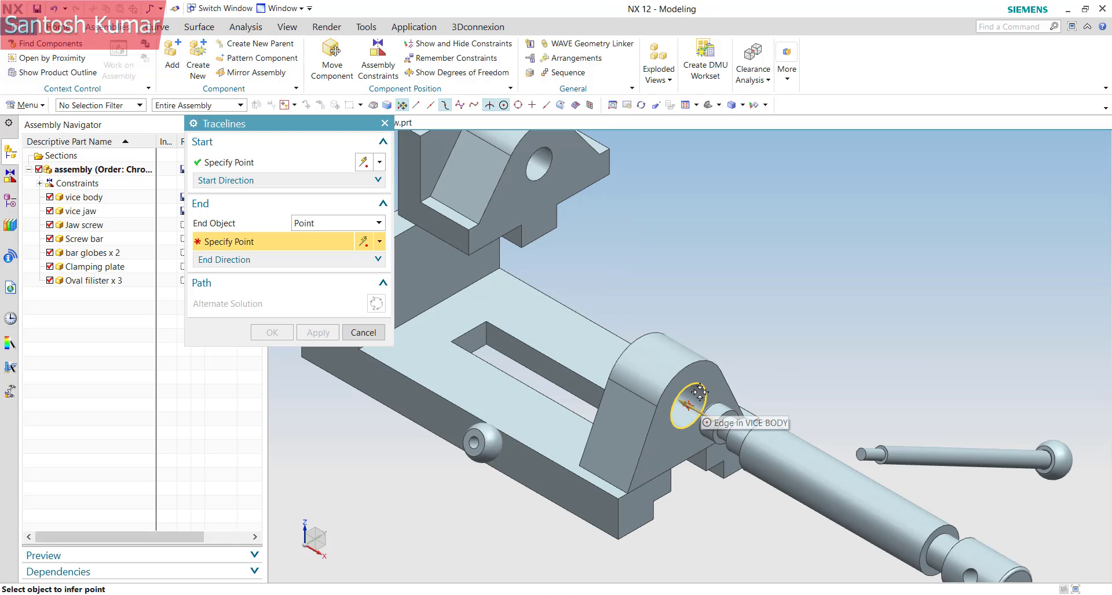
{"action": "left_click", "coordinate": [699, 394]}
{"action": "scroll", "coordinate": [828, 288], "scroll_direction": "down", "scroll_amount": 4}
{"action": "left_click", "coordinate": [271, 333]}
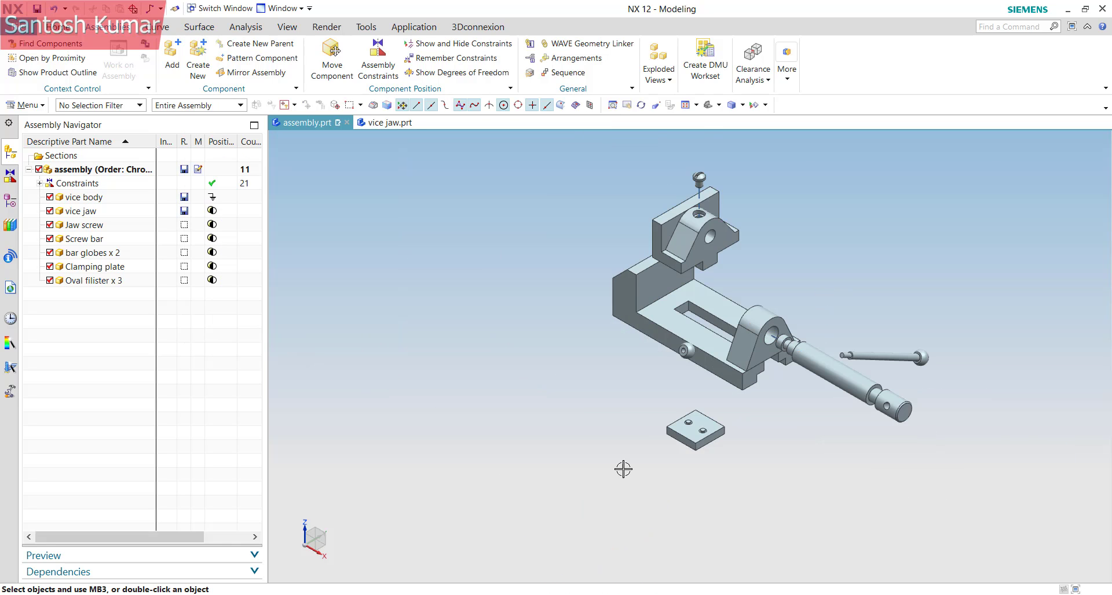
- Start a traceline at the center of the first oval filister screw's end protruding above the clamping plate
{"action": "scroll", "coordinate": [912, 343], "scroll_direction": "up", "scroll_amount": 2}
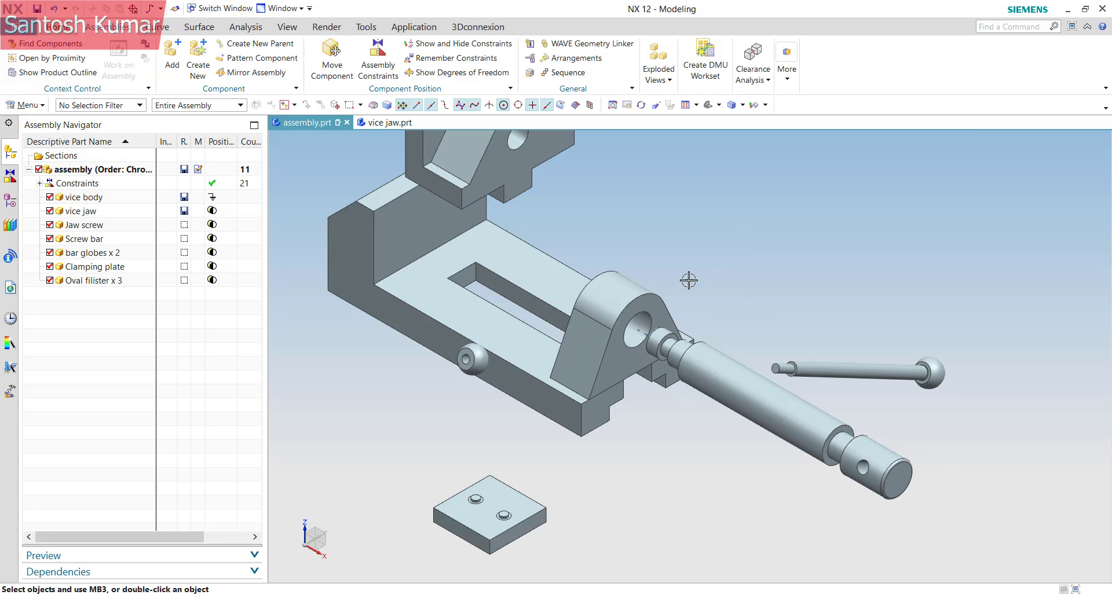
{"action": "left_click", "coordinate": [664, 80]}
{"action": "left_click", "coordinate": [786, 77]}
{"action": "left_click", "coordinate": [644, 87]}
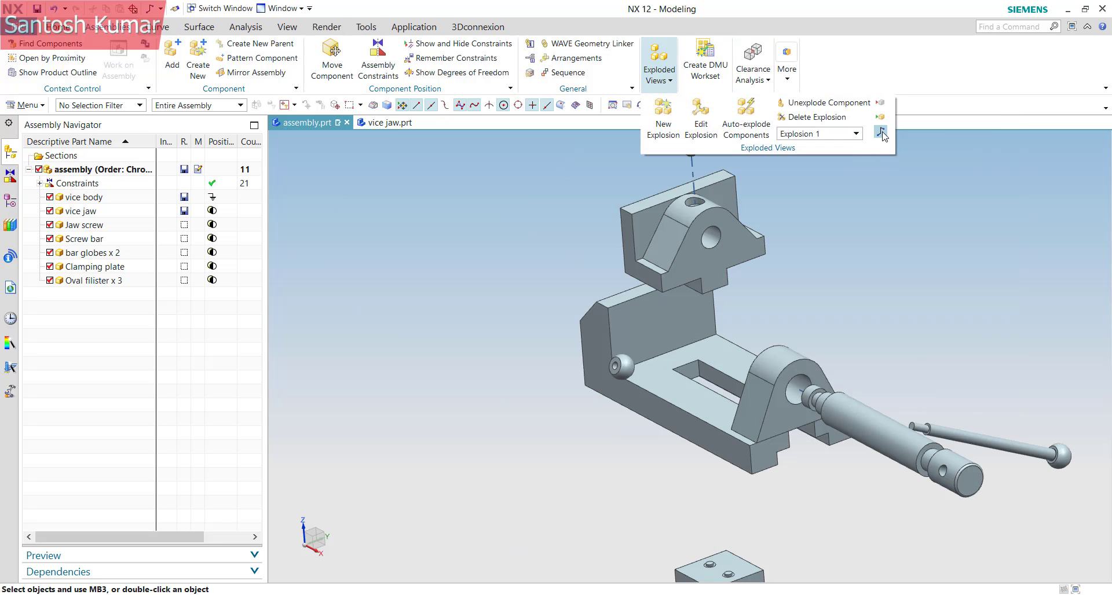
{"action": "left_click", "coordinate": [881, 134]}
{"action": "middle_click_drag", "start_coordinate": [785, 452], "coordinate": [851, 359]}
{"action": "scroll", "coordinate": [734, 415], "scroll_direction": "down", "scroll_amount": 5}
{"action": "scroll", "coordinate": [733, 416], "scroll_direction": "up", "scroll_amount": 5}
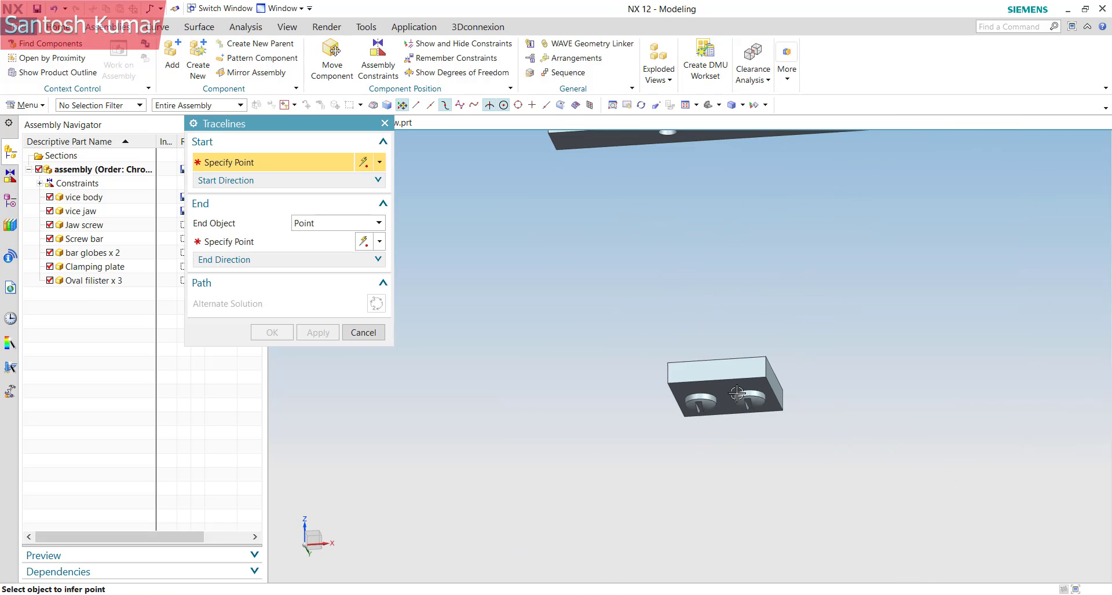
{"action": "middle_click_drag", "start_coordinate": [706, 351], "coordinate": [692, 368]}
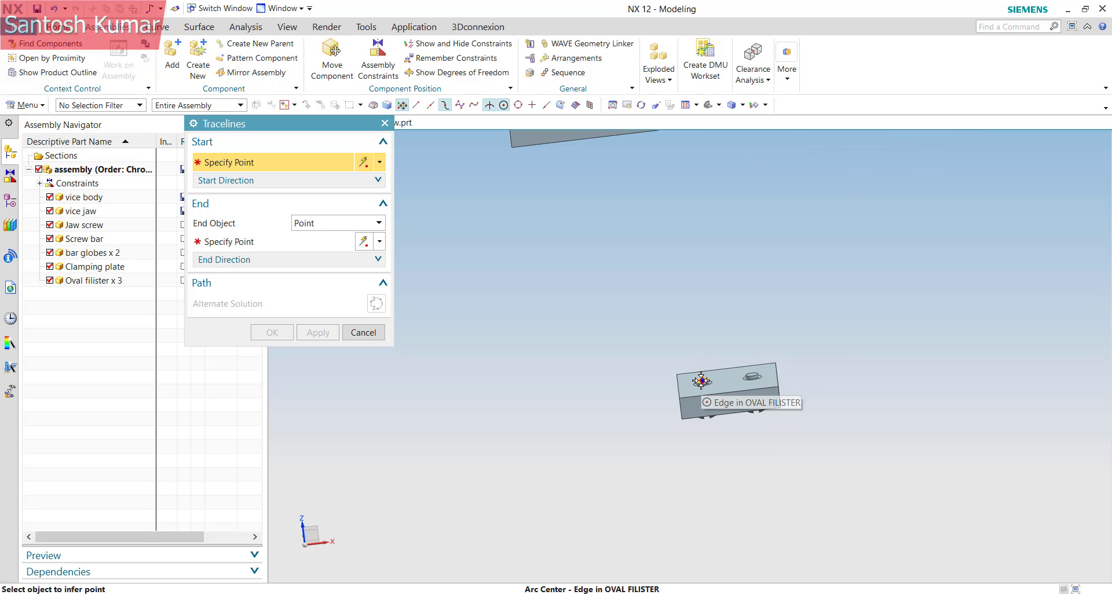
{"action": "left_click", "coordinate": [703, 382]}
- End the clamping plate screw's traceline at the matching hole in the vice jaw's underside and apply it
{"action": "scroll", "coordinate": [703, 488], "scroll_direction": "down", "scroll_amount": 4}
{"action": "middle_click_drag", "start_coordinate": [711, 435], "coordinate": [683, 382]}
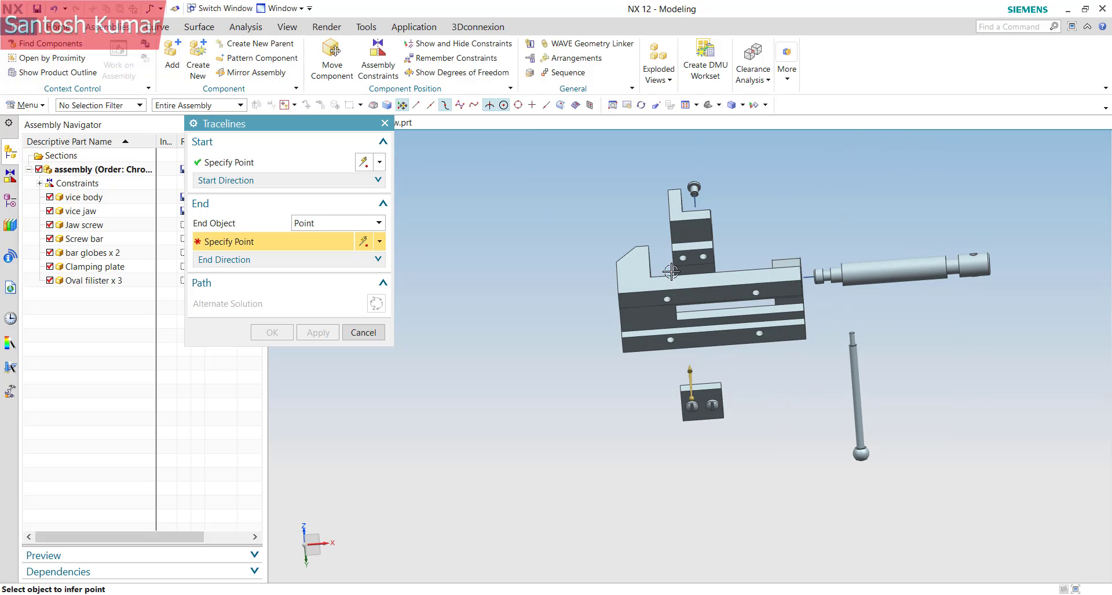
{"action": "scroll", "coordinate": [670, 261], "scroll_direction": "up", "scroll_amount": 6}
{"action": "left_click", "coordinate": [670, 261]}
{"action": "scroll", "coordinate": [589, 176], "scroll_direction": "down", "scroll_amount": 6}
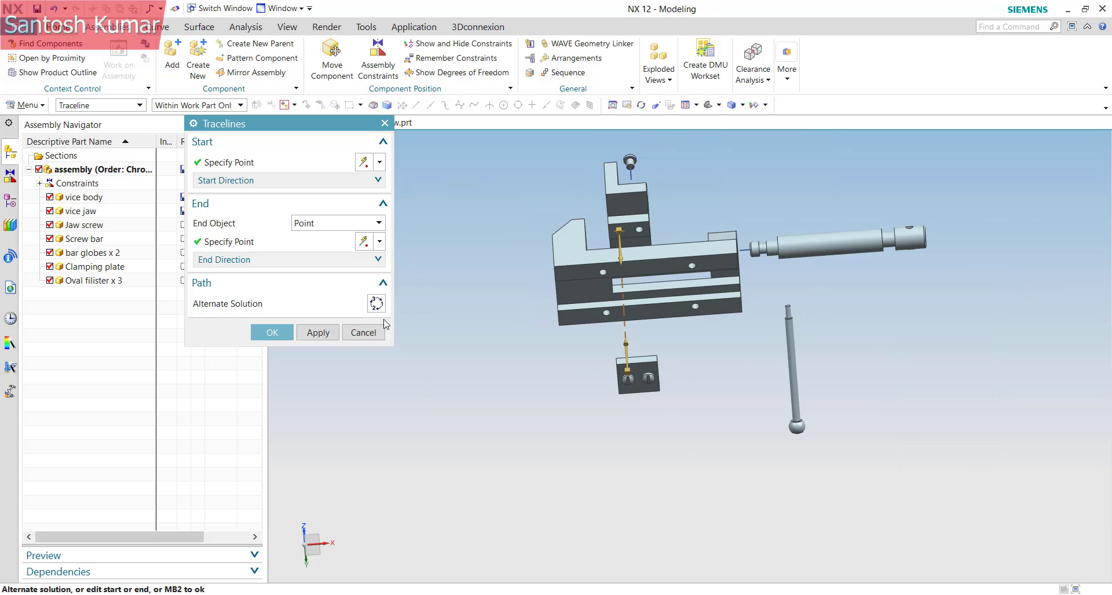
{"action": "left_click", "coordinate": [318, 333]}
- Create a traceline from the second oval filister screw's end on the clamping plate to the matching hole in the vice jaw's underside
{"action": "middle_click_drag", "start_coordinate": [655, 370], "coordinate": [698, 449]}
{"action": "scroll", "coordinate": [702, 451], "scroll_direction": "up", "scroll_amount": 5}
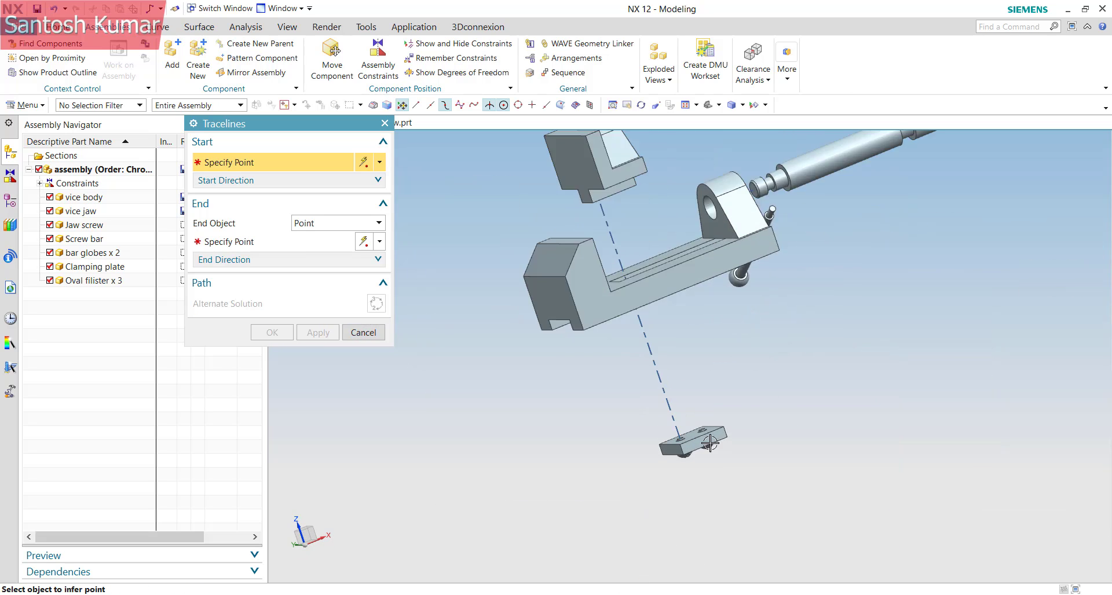
{"action": "left_click", "coordinate": [697, 408]}
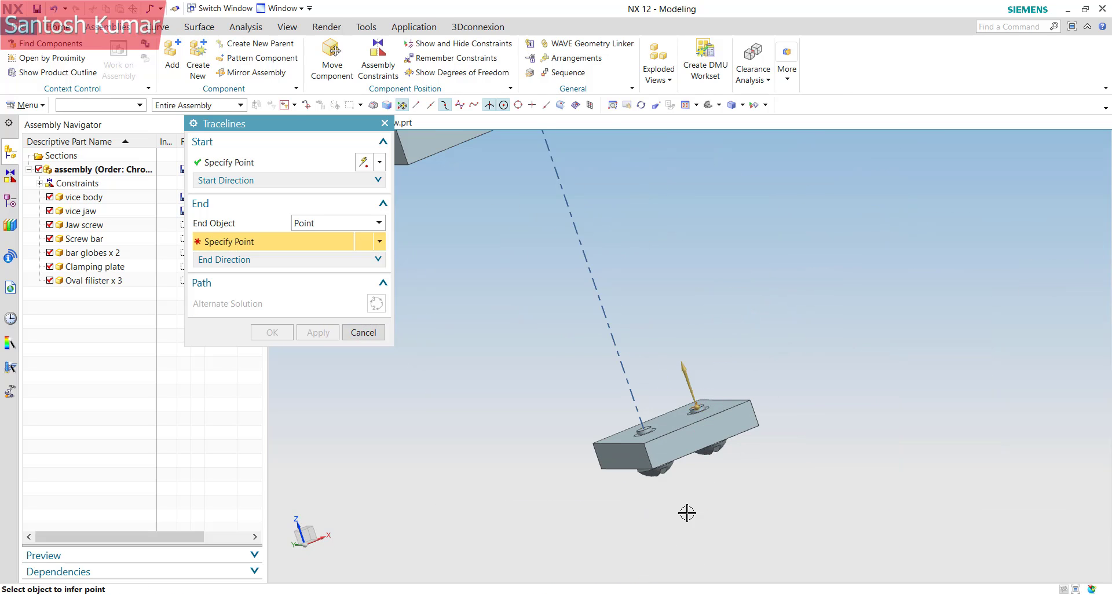
{"action": "scroll", "coordinate": [688, 514], "scroll_direction": "down", "scroll_amount": 2}
{"action": "scroll", "coordinate": [628, 253], "scroll_direction": "down", "scroll_amount": 1}
{"action": "middle_click_drag", "start_coordinate": [624, 310], "coordinate": [659, 431]}
{"action": "scroll", "coordinate": [646, 337], "scroll_direction": "up", "scroll_amount": 5}
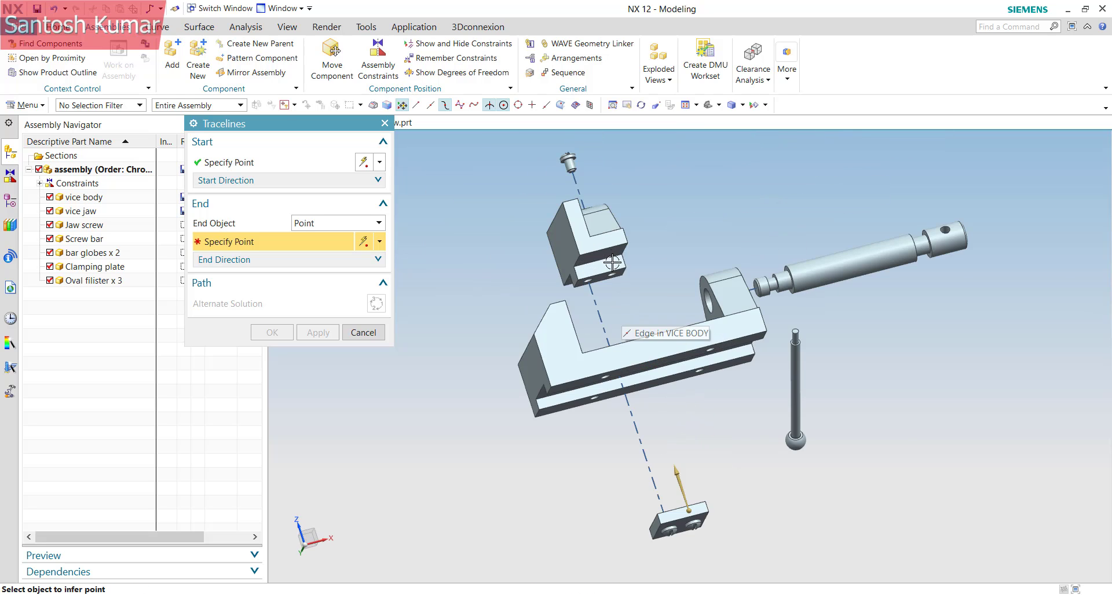
{"action": "left_click", "coordinate": [610, 278]}
{"action": "scroll", "coordinate": [608, 272], "scroll_direction": "down", "scroll_amount": 5}
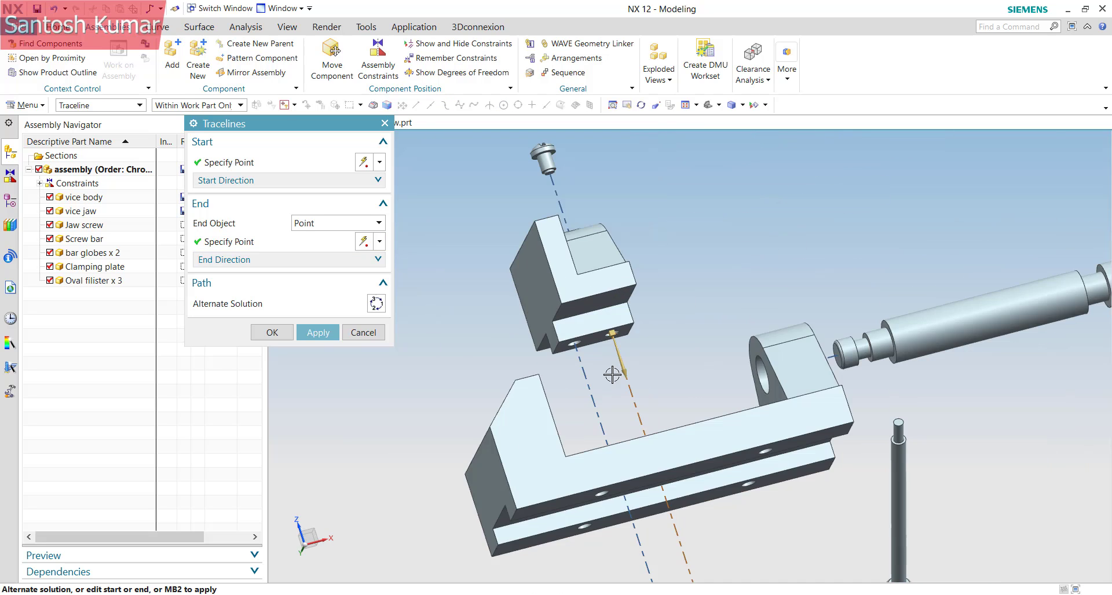
{"action": "middle_click_drag", "start_coordinate": [643, 382], "coordinate": [614, 413]}
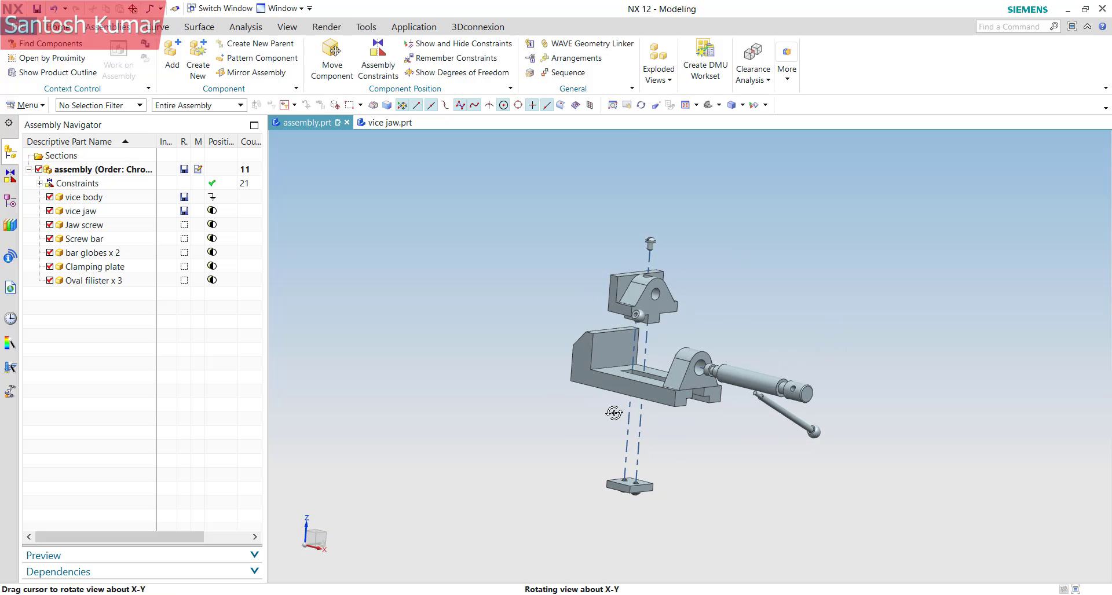
{"action": "key", "text": "End"}
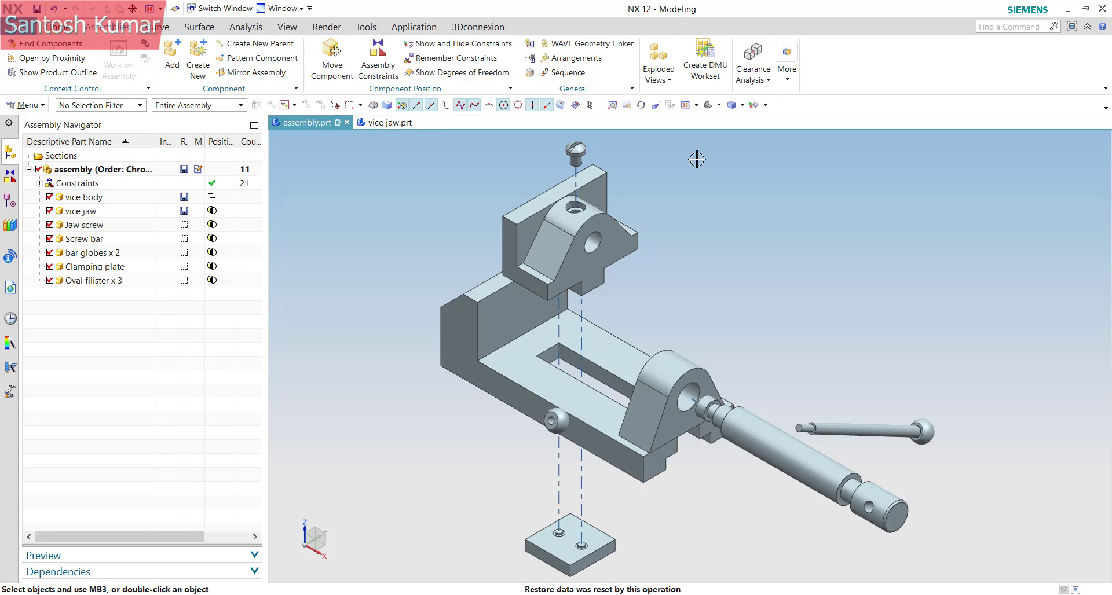
- Try unexploding the top oval filister screw together with the vice jaw, and undo the operation
{"action": "left_click", "coordinate": [661, 74]}
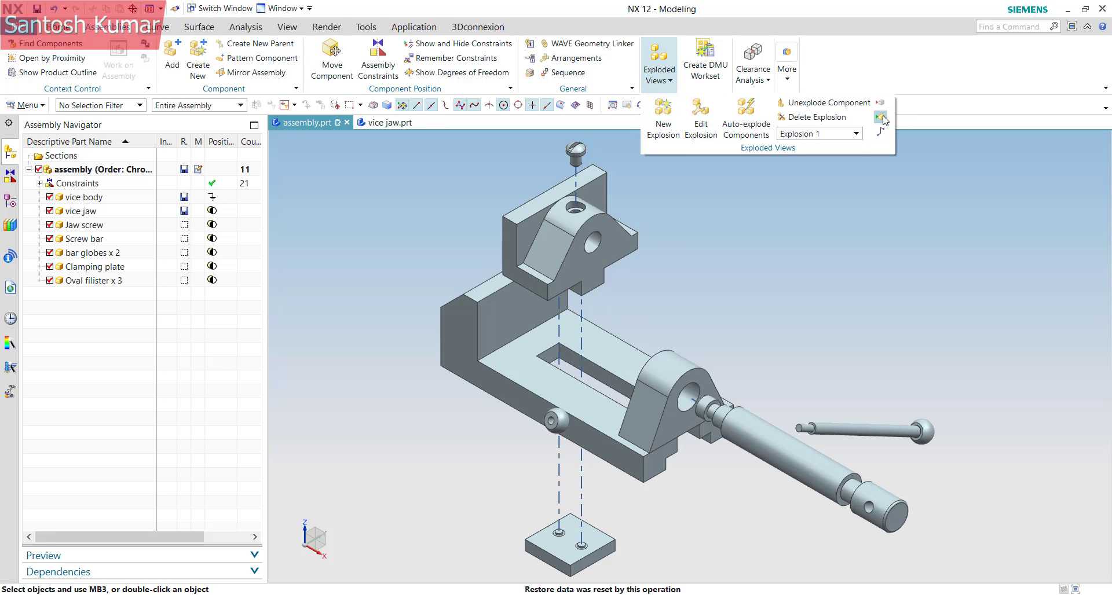
{"action": "left_click", "coordinate": [812, 105]}
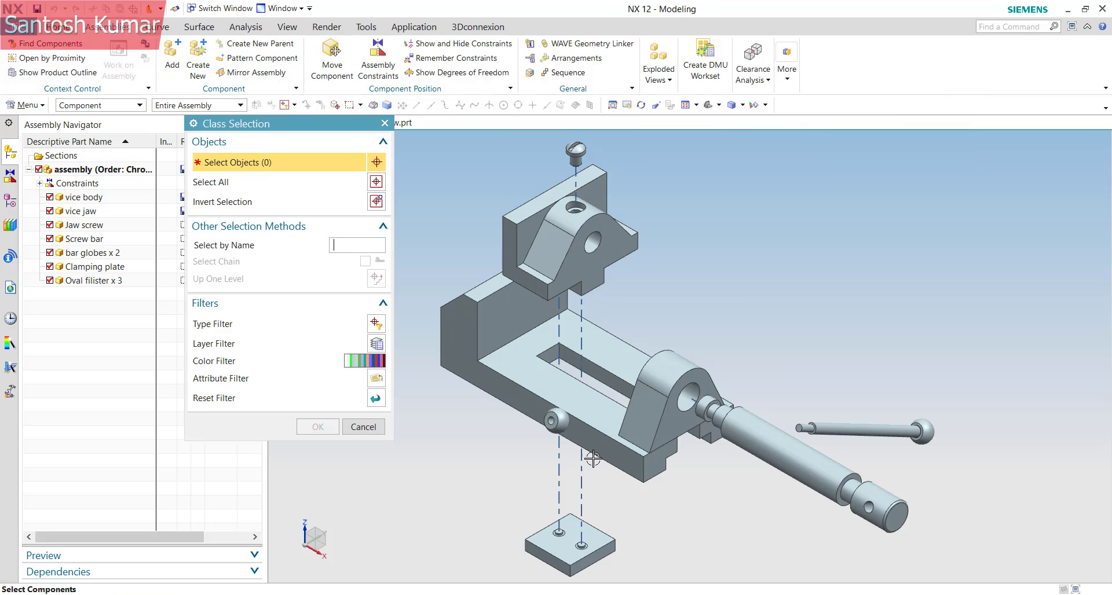
{"action": "left_click", "coordinate": [575, 147]}
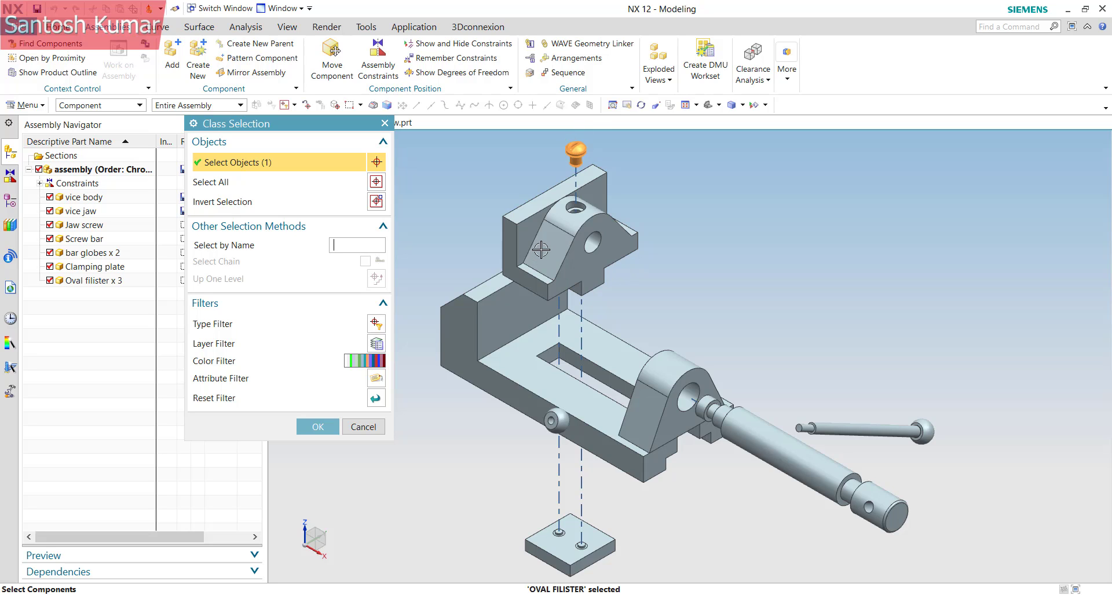
{"action": "left_click", "coordinate": [534, 234]}
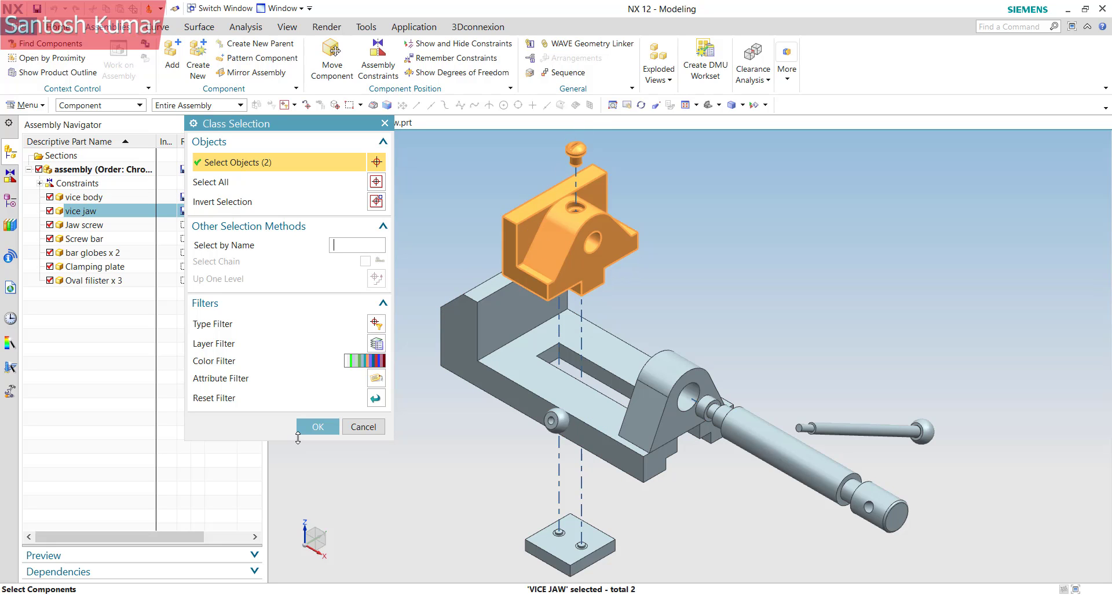
{"action": "left_click", "coordinate": [316, 427]}
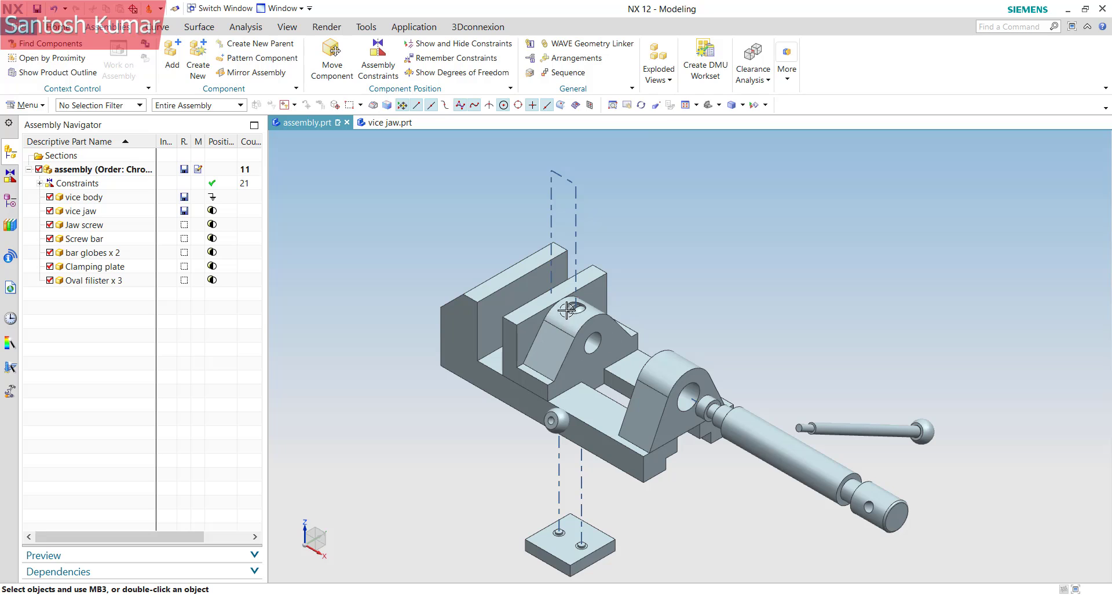
{"action": "key", "text": "ctrl+z"}
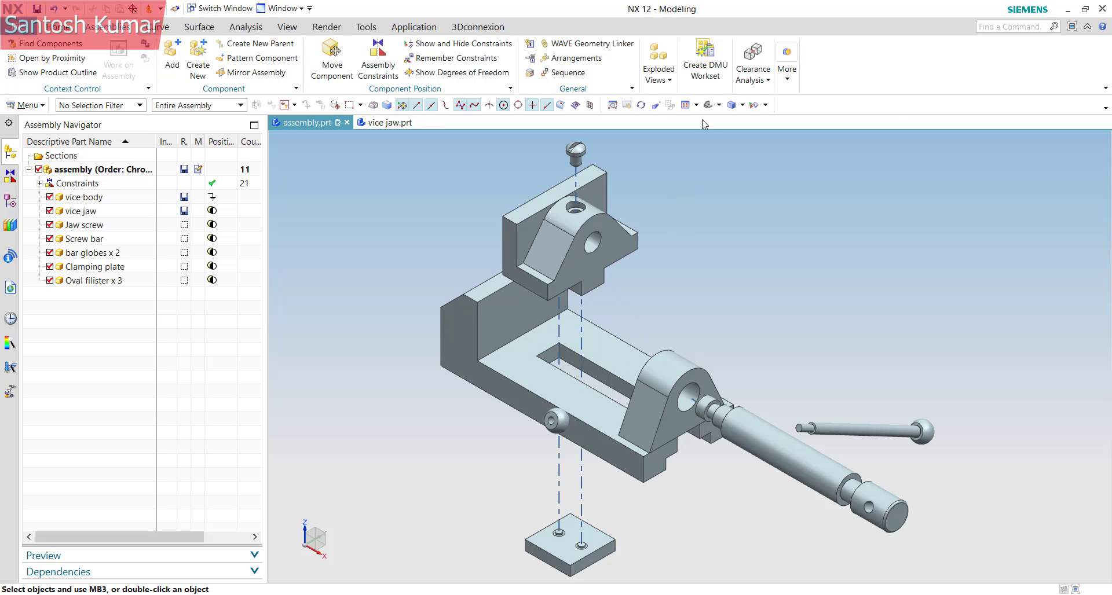
{"action": "left_click", "coordinate": [659, 72]}
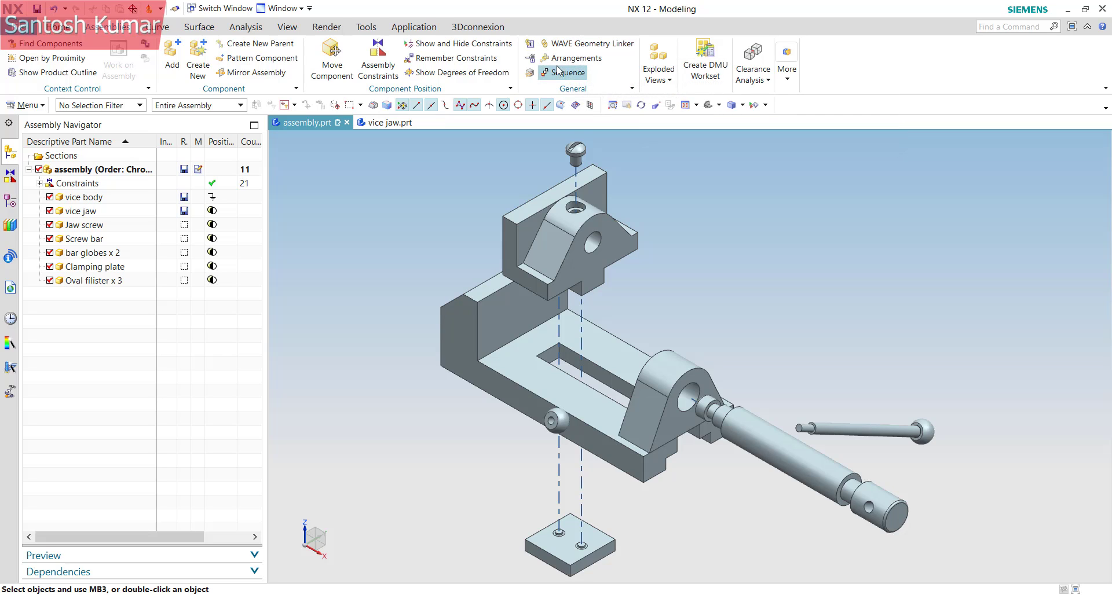
{"action": "left_click", "coordinate": [657, 84]}
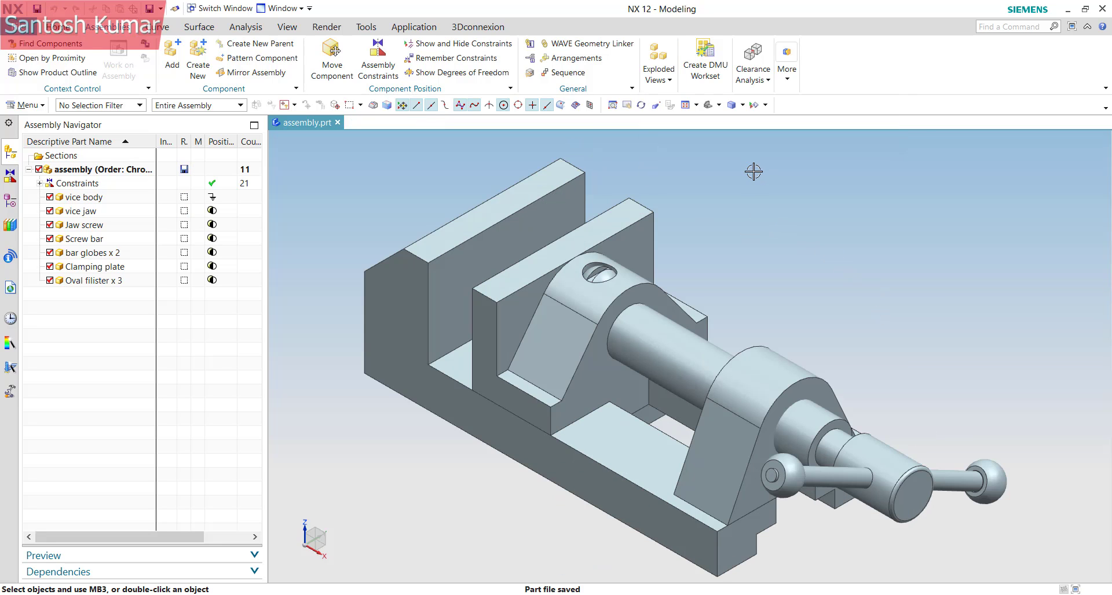
{"action": "left_click", "coordinate": [758, 83]}
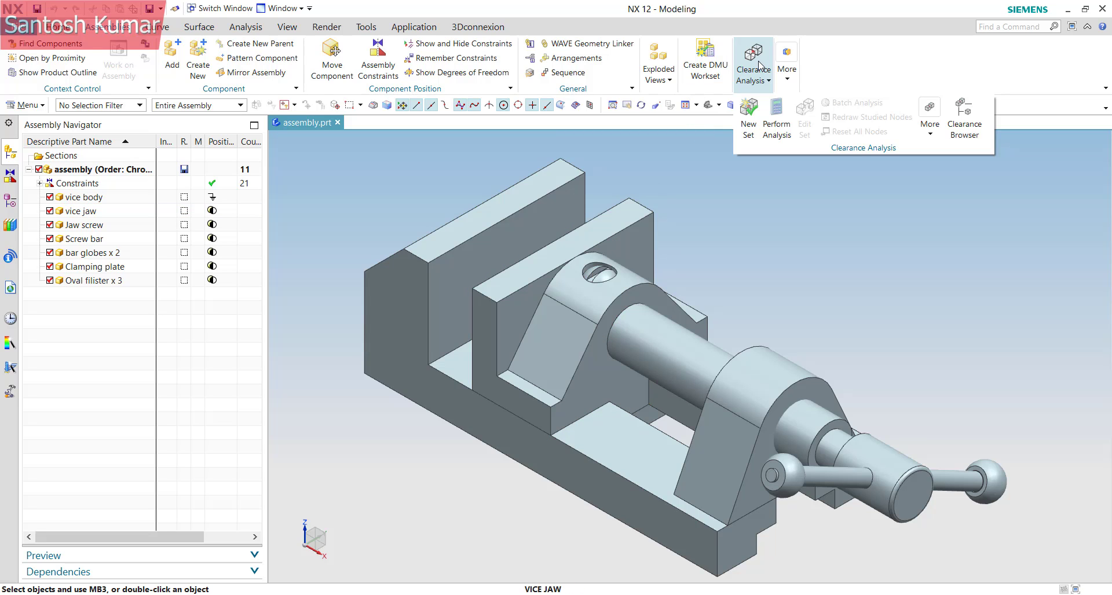
{"action": "left_click", "coordinate": [831, 318]}
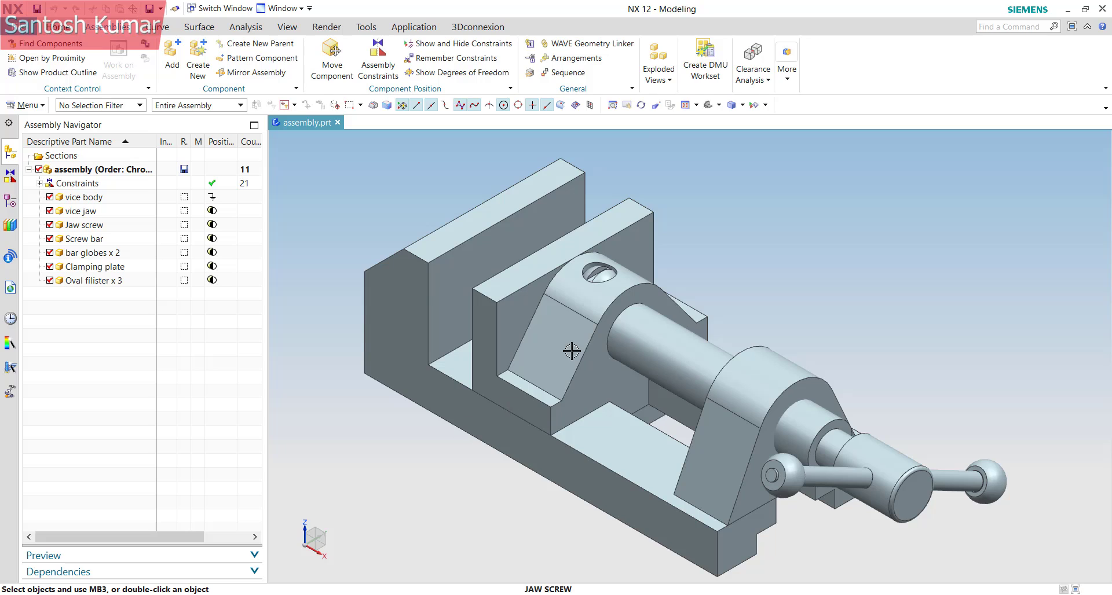
{"action": "left_click", "coordinate": [757, 80]}
{"action": "left_click", "coordinate": [26, 106]}
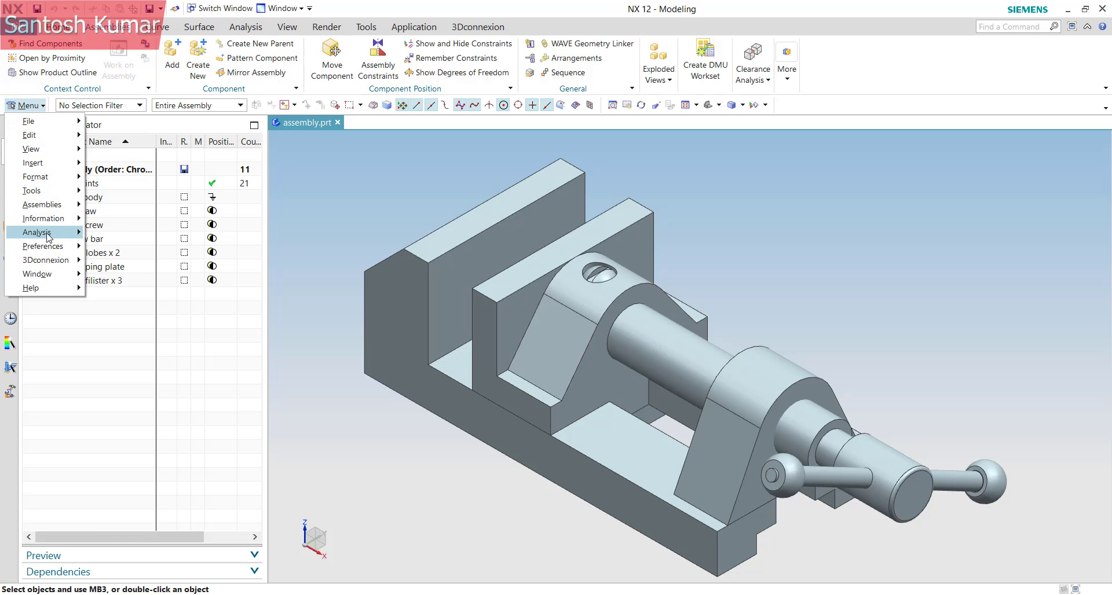
{"action": "mouse_move", "coordinate": [52, 242]}
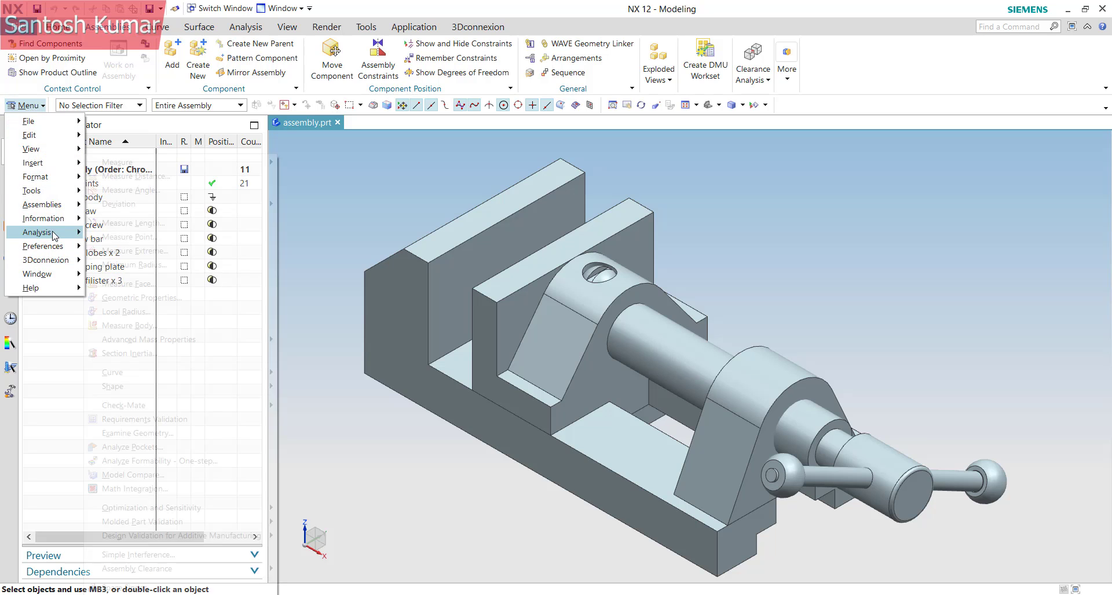
{"action": "mouse_move", "coordinate": [167, 569]}
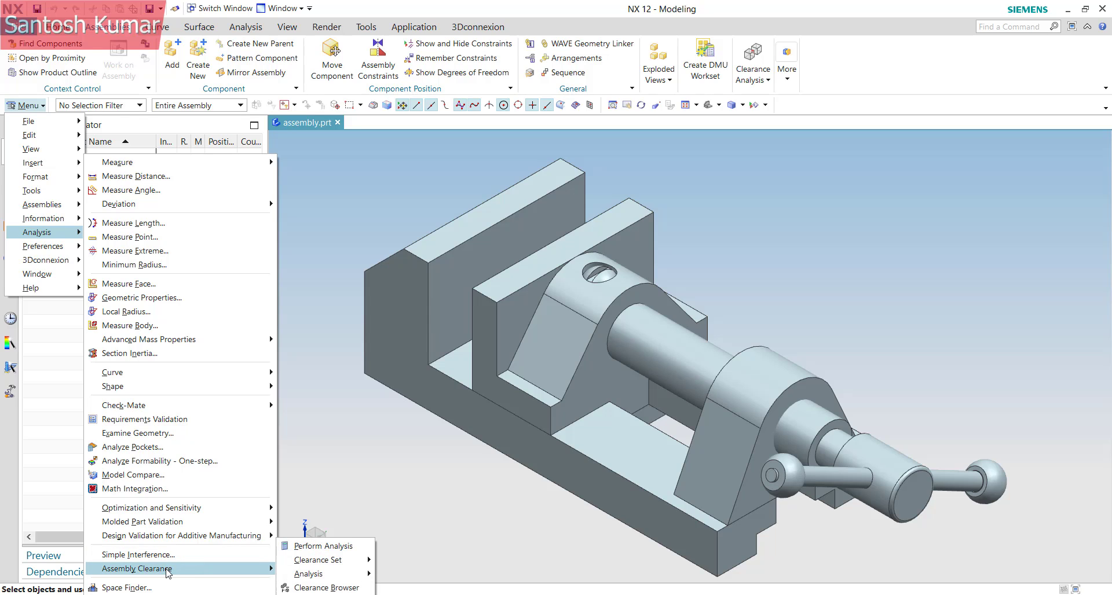
{"action": "mouse_move", "coordinate": [346, 564]}
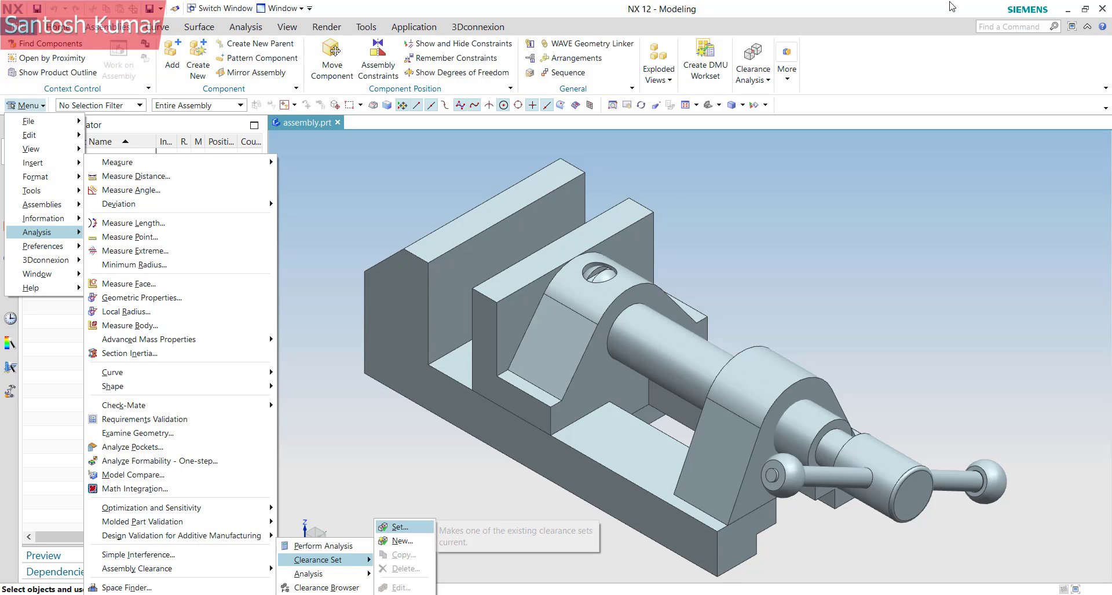
{"action": "left_click", "coordinate": [820, 201]}
- Create a new clearance set for the vice assembly and run its interference analysis, enlarging the results window
{"action": "left_click", "coordinate": [759, 66]}
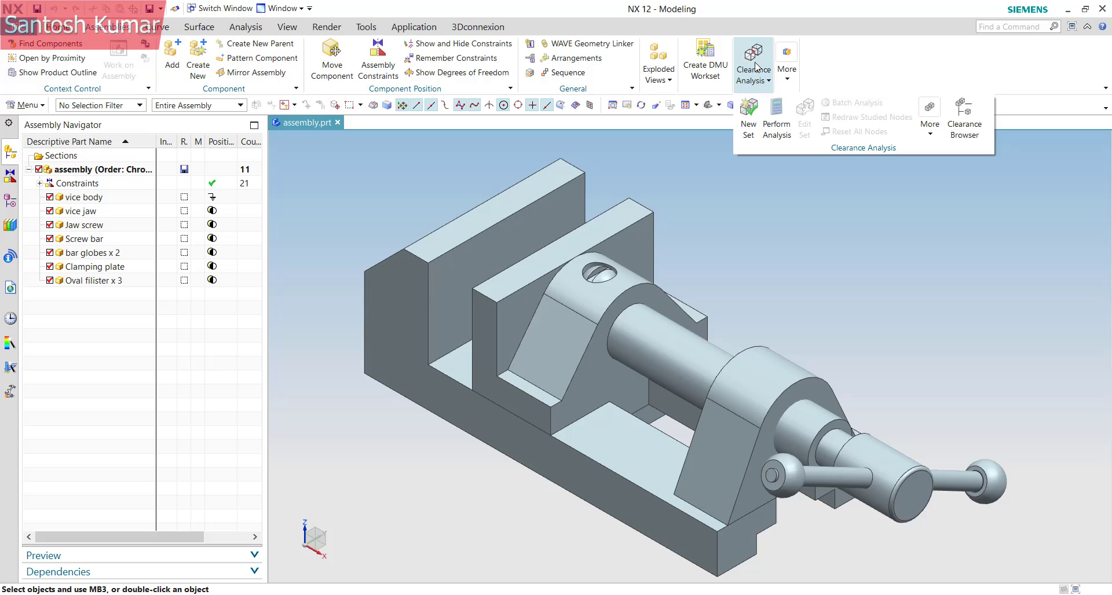
{"action": "left_click", "coordinate": [744, 124]}
{"action": "left_click", "coordinate": [269, 320]}
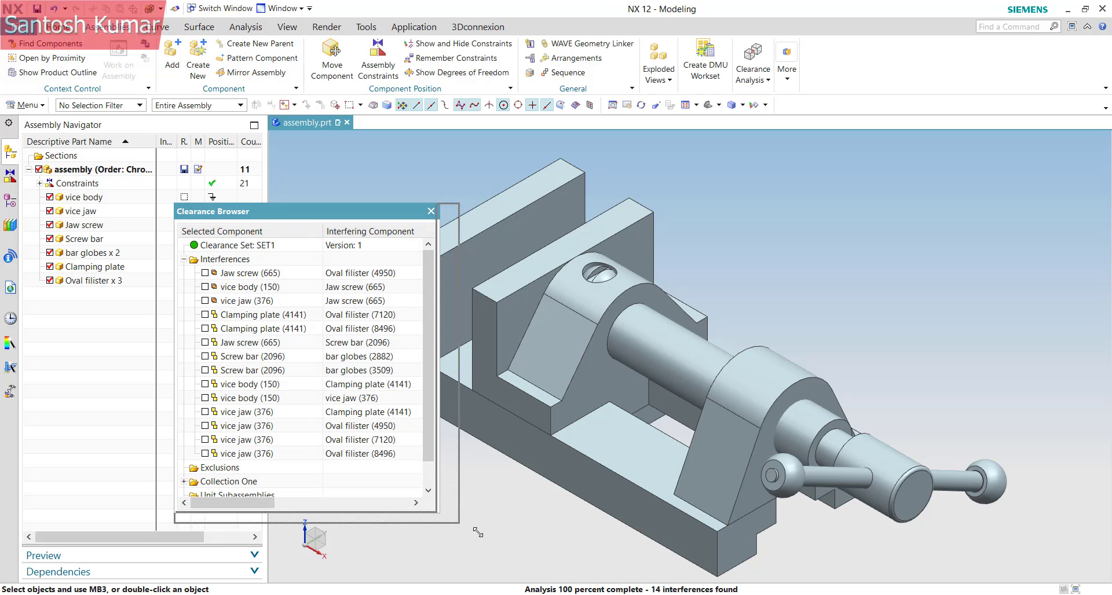
{"action": "left_click_drag", "start_coordinate": [438, 514], "coordinate": [476, 531]}
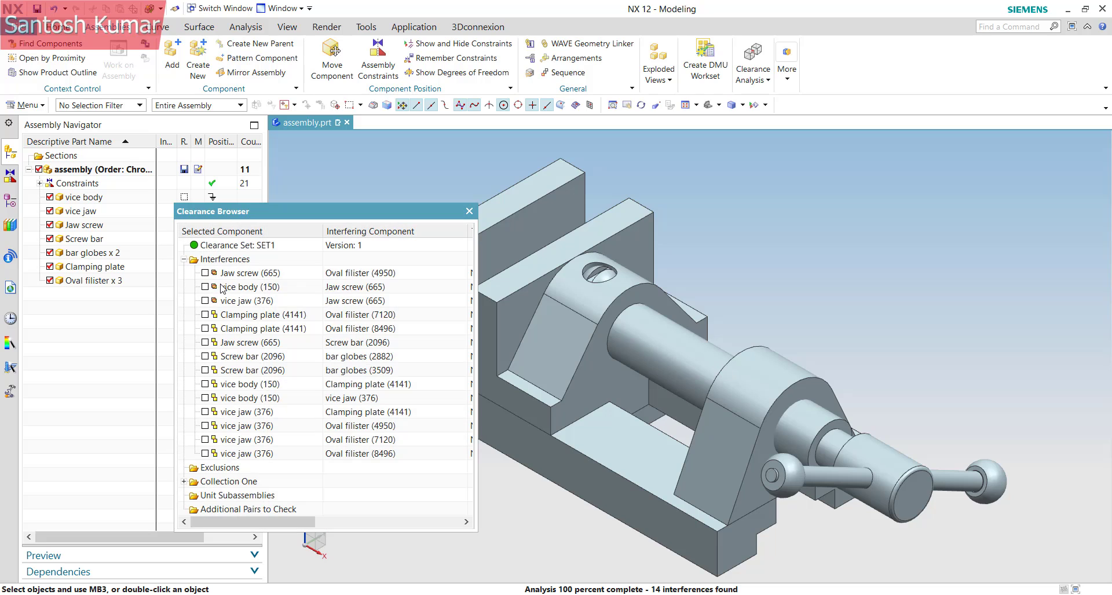
- Review the types of the jaw screw's interferences with the oval filister, vice body and vice jaw, highlighting the pairs in the model
{"action": "left_click", "coordinate": [241, 277]}
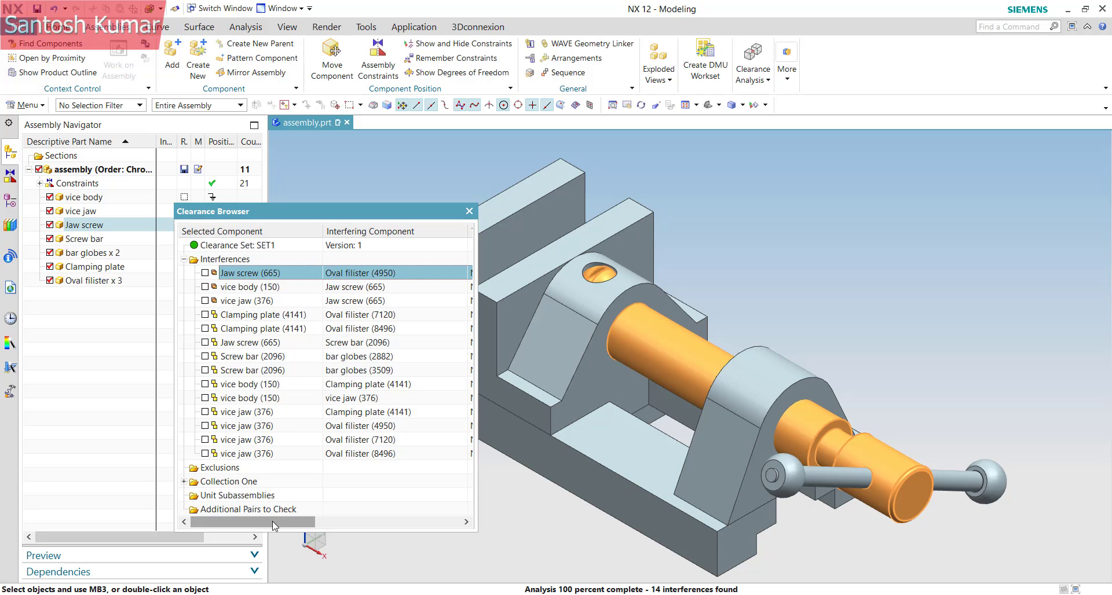
{"action": "left_click_drag", "start_coordinate": [273, 522], "coordinate": [309, 526]}
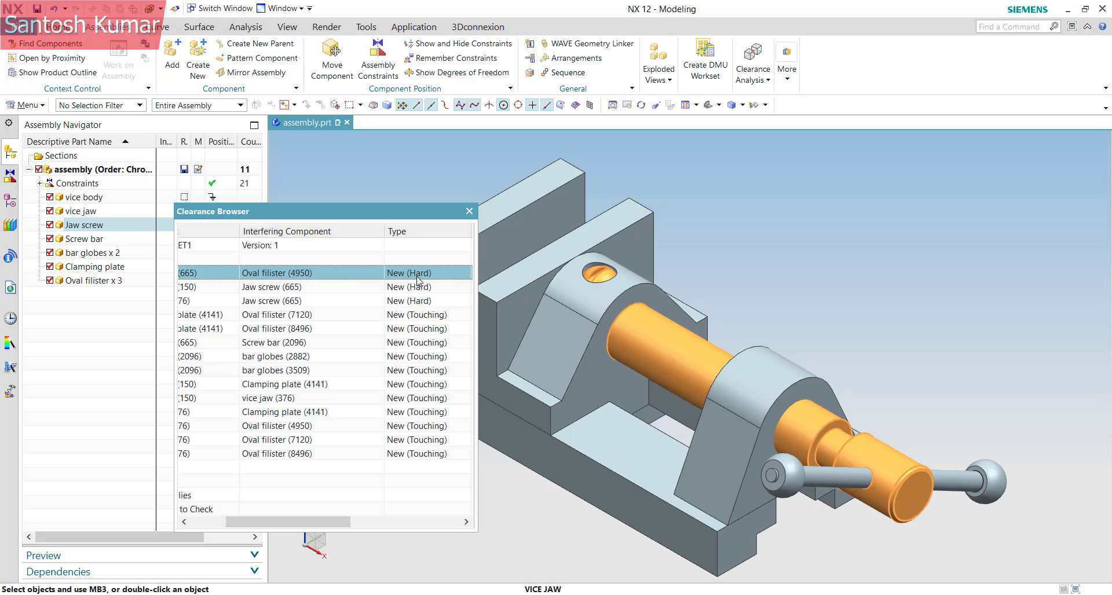
{"action": "left_click", "coordinate": [410, 305]}
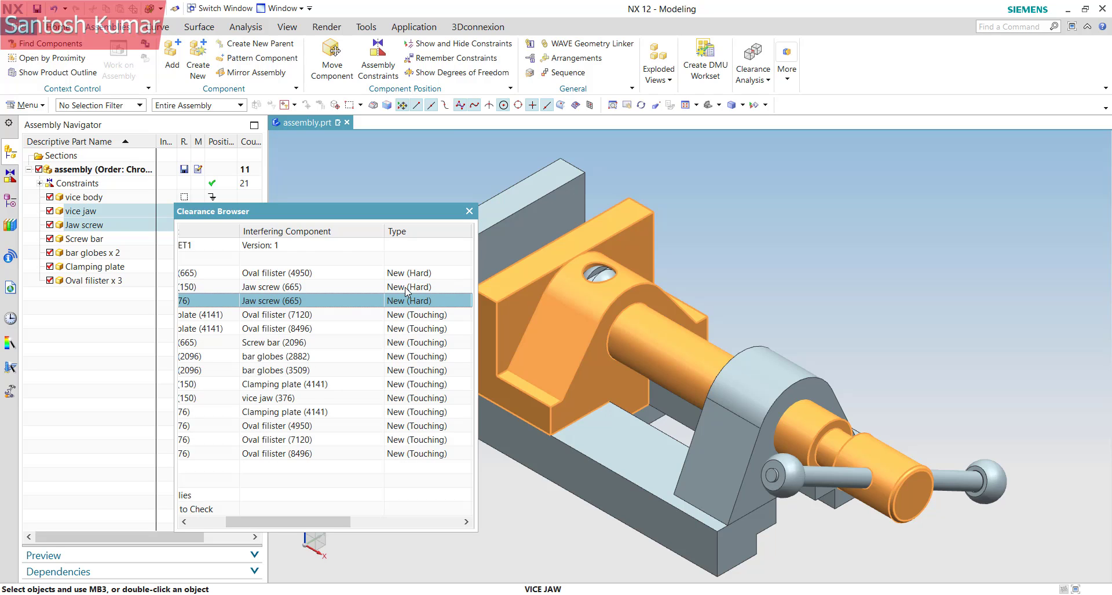
{"action": "left_click", "coordinate": [407, 276], "text": "shift"}
- Check the distance and clearance values, highlighting all the touching pairs and all the hard interference pairs in the model
{"action": "left_click_drag", "start_coordinate": [338, 529], "coordinate": [368, 526]}
{"action": "left_click", "coordinate": [459, 315]}
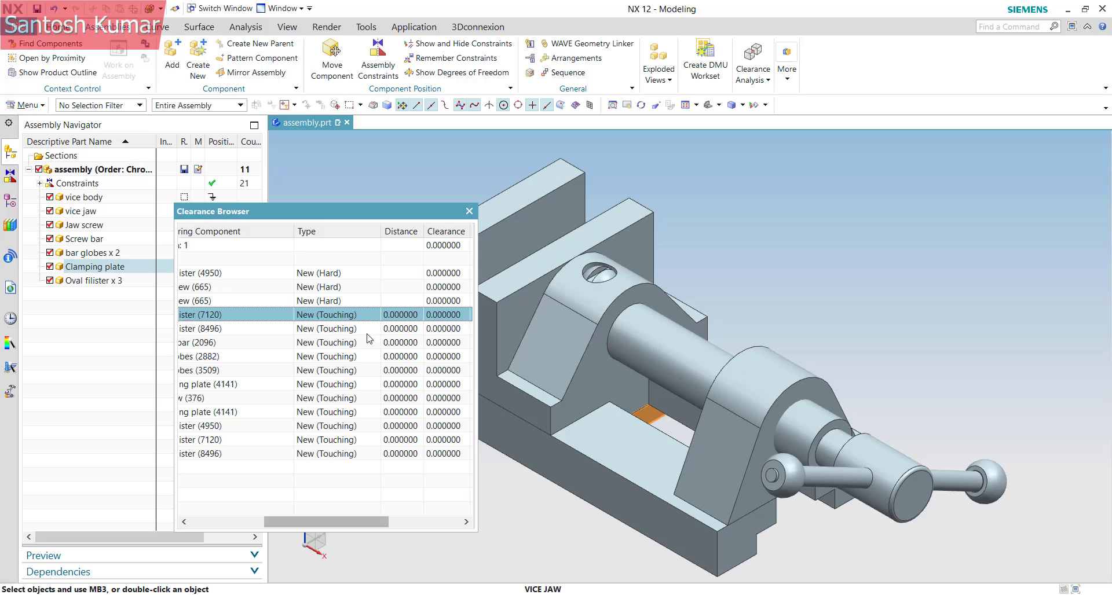
{"action": "left_click", "coordinate": [350, 454], "text": "shift"}
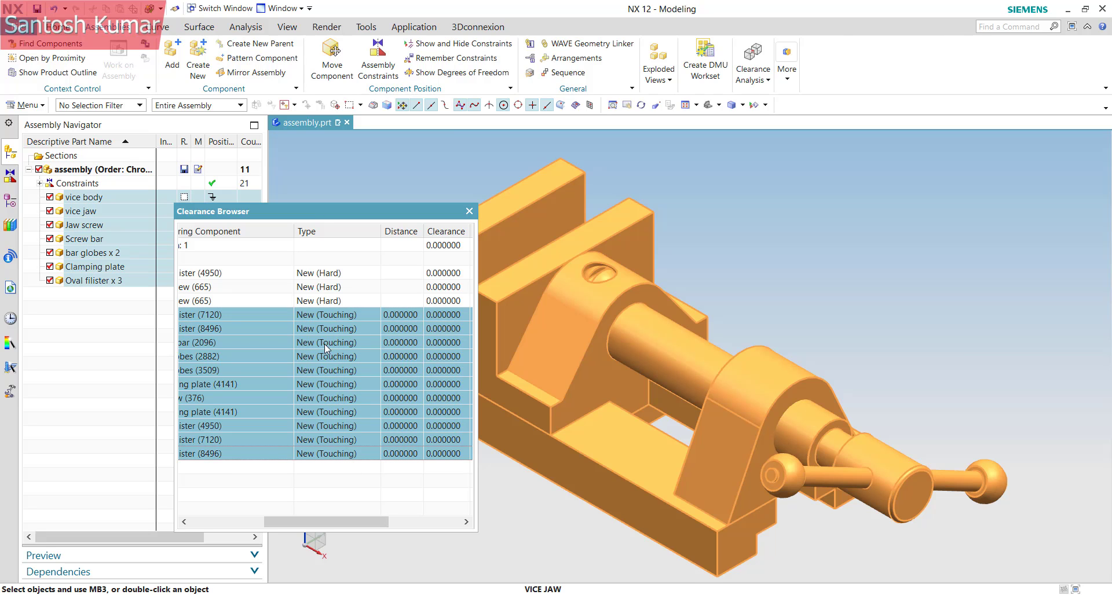
{"action": "left_click", "coordinate": [329, 303]}
{"action": "left_click", "coordinate": [332, 276], "text": "shift"}
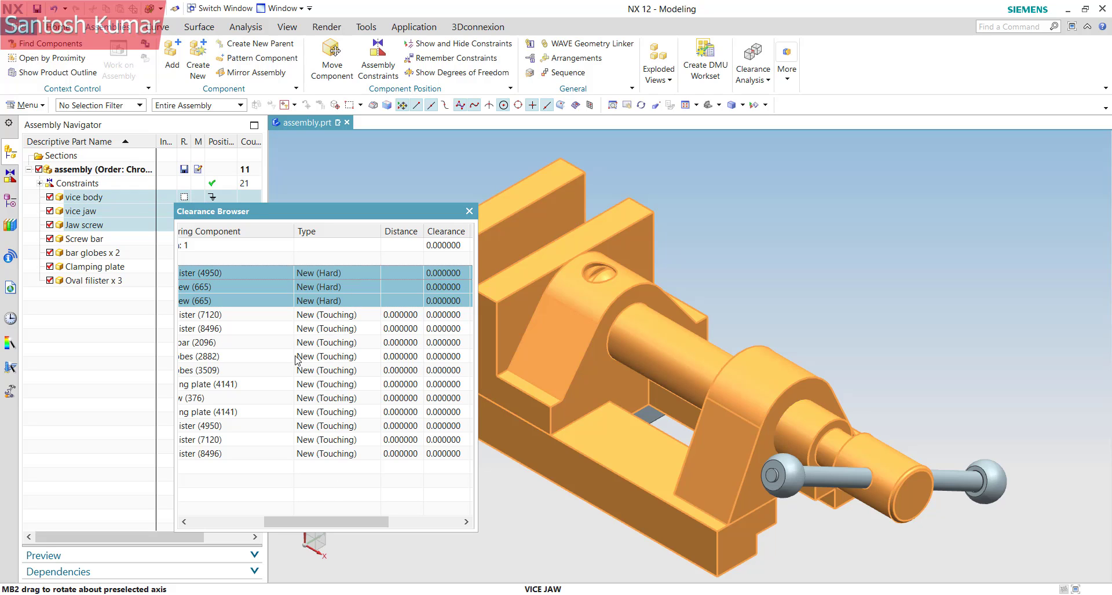
- Study the hard interference between the jaw screw and the oval filister, isolating the two components
{"action": "left_click_drag", "start_coordinate": [332, 528], "coordinate": [282, 524]}
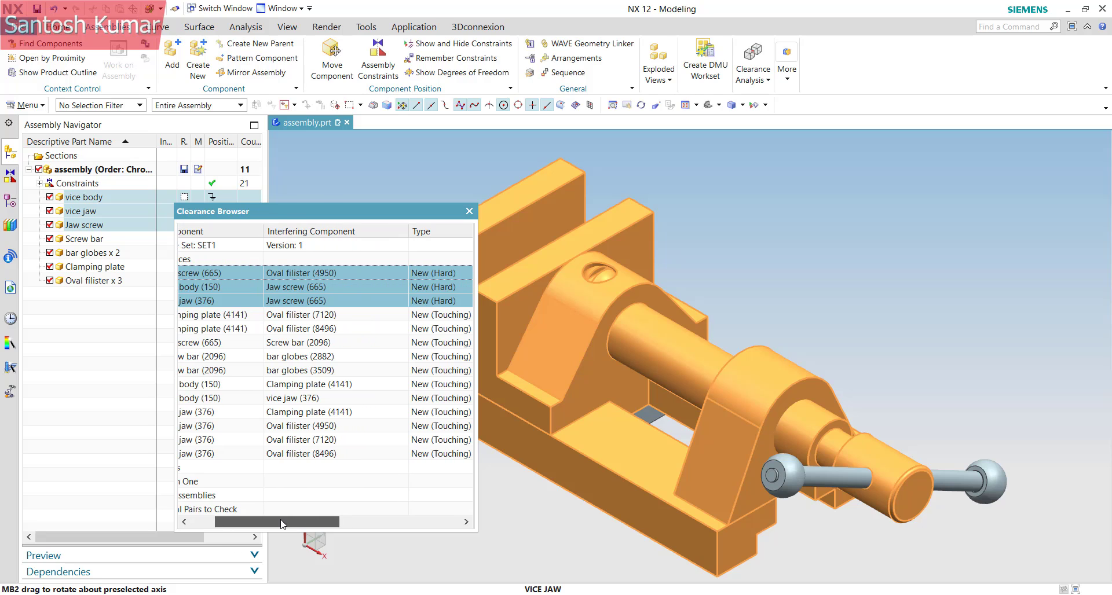
{"action": "left_click", "coordinate": [424, 287]}
{"action": "left_click", "coordinate": [428, 275]}
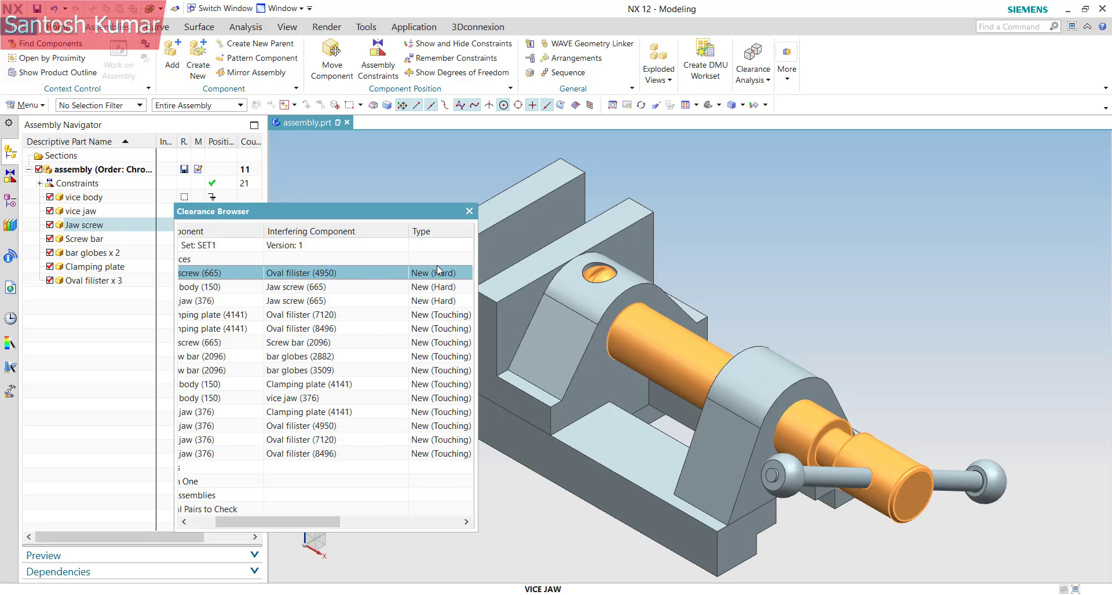
{"action": "right_click", "coordinate": [432, 277]}
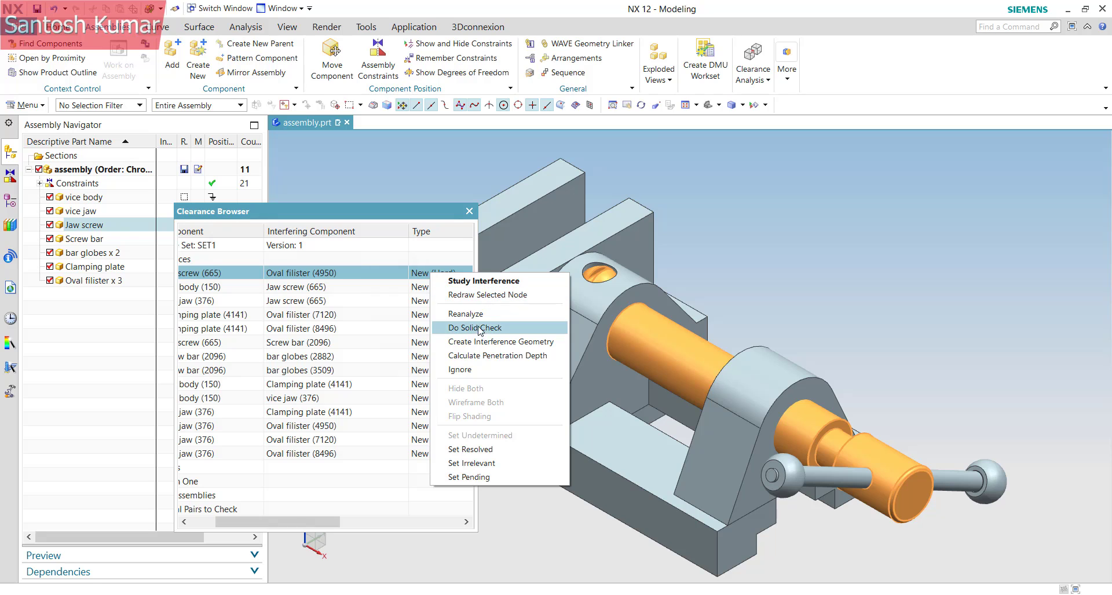
{"action": "left_click", "coordinate": [480, 281]}
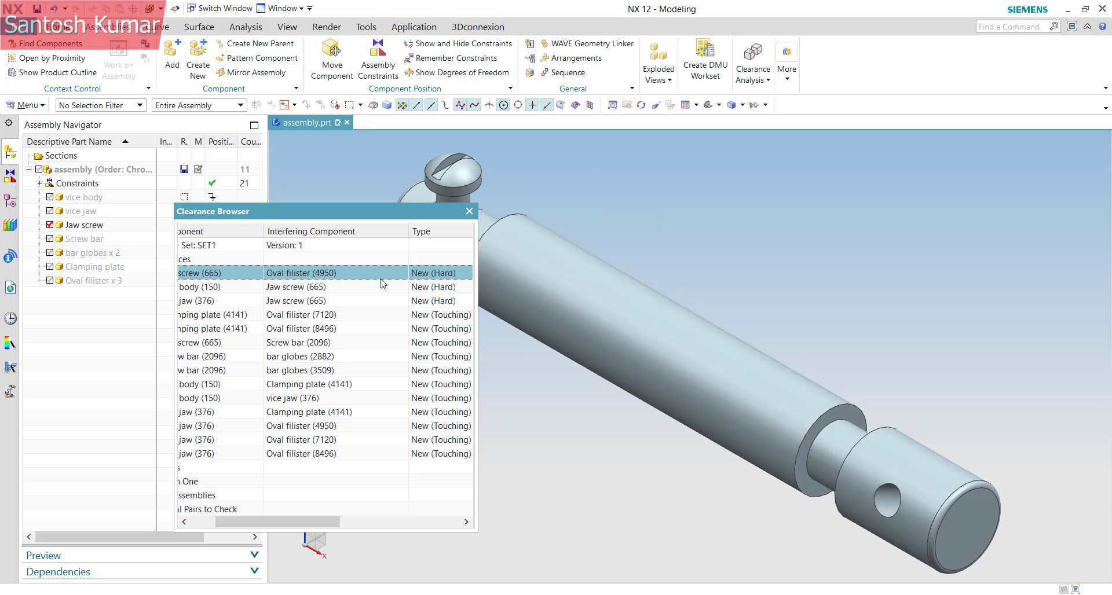
- Highlight the jaw screw and oval filister pair and examine closely where the screw's shank meets the jaw screw's groove
{"action": "left_click", "coordinate": [300, 288]}
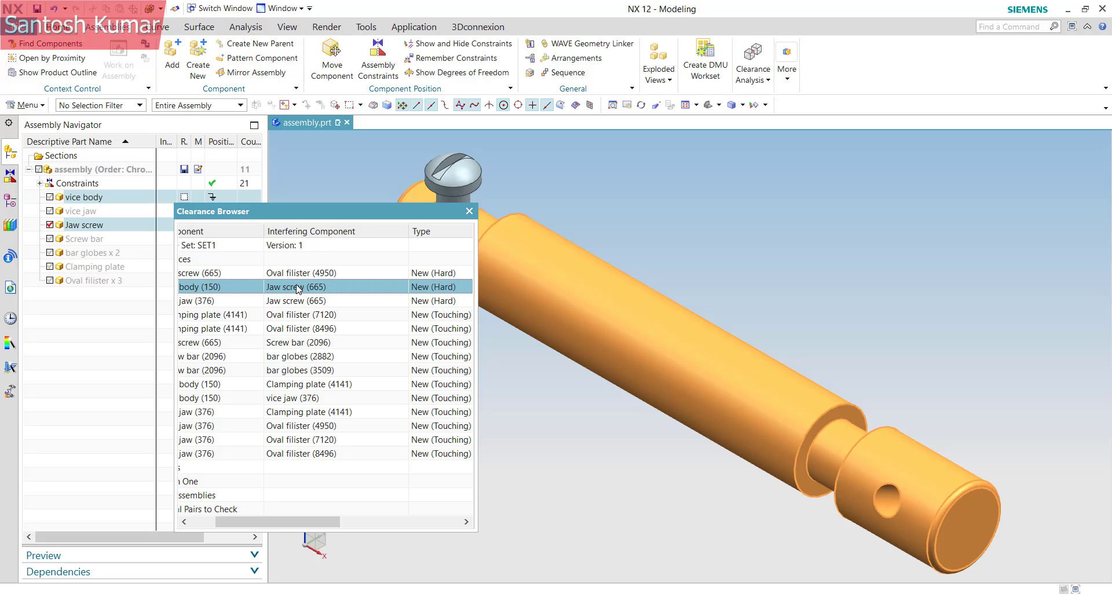
{"action": "left_click", "coordinate": [307, 274]}
{"action": "scroll", "coordinate": [1025, 332], "scroll_direction": "down", "scroll_amount": 3}
{"action": "scroll", "coordinate": [727, 279], "scroll_direction": "up", "scroll_amount": 5}
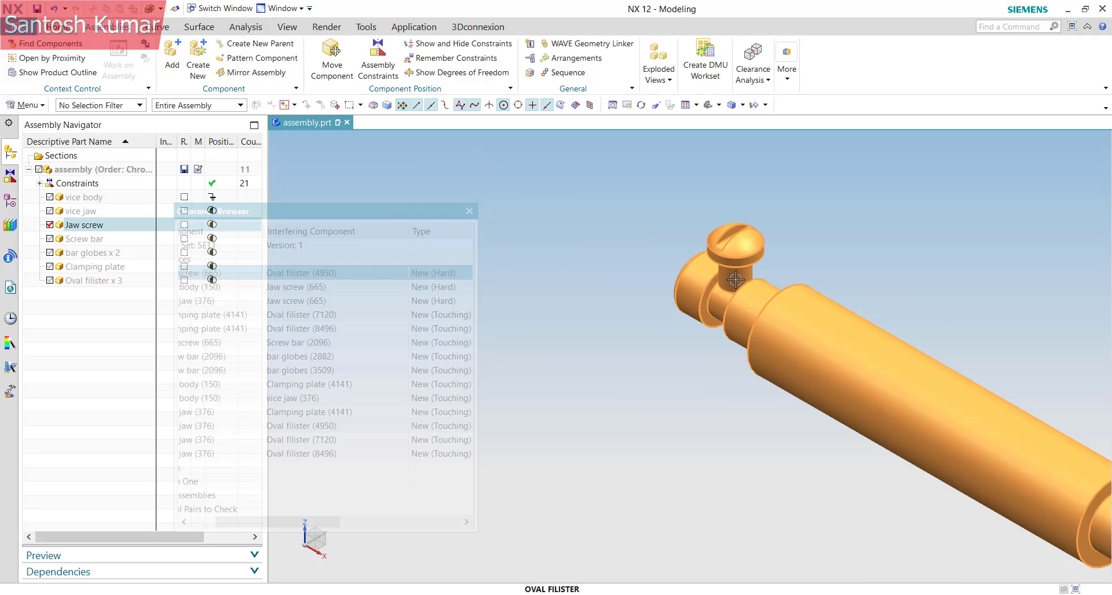
- Examine the oval filister's tip against the jaw screw's groove from the side at close range
{"action": "middle_click_drag", "start_coordinate": [777, 281], "coordinate": [821, 246]}
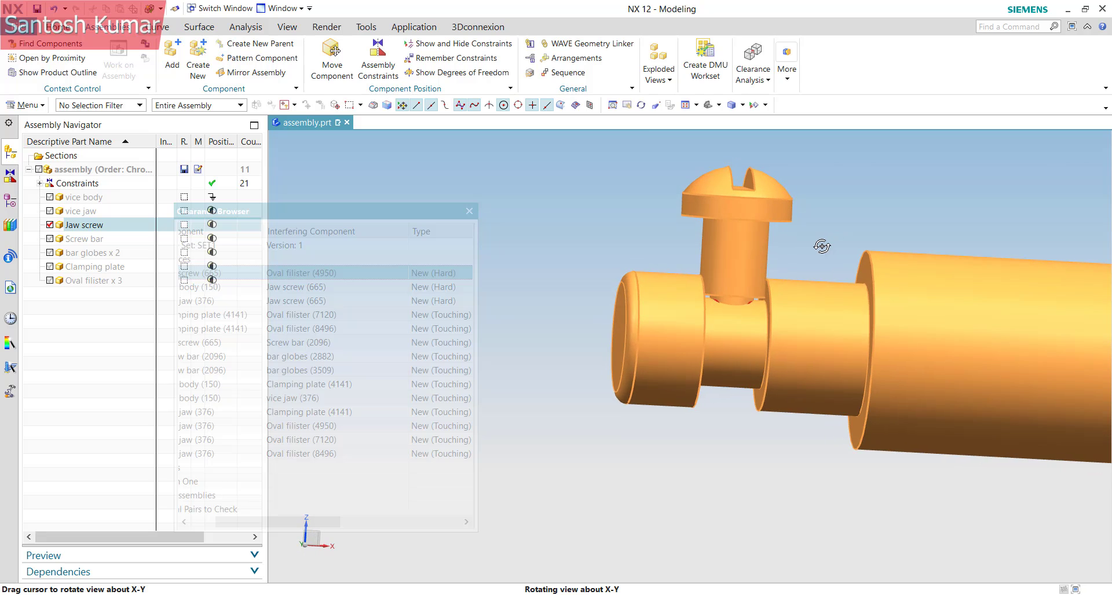
{"action": "scroll", "coordinate": [767, 329], "scroll_direction": "up", "scroll_amount": 5}
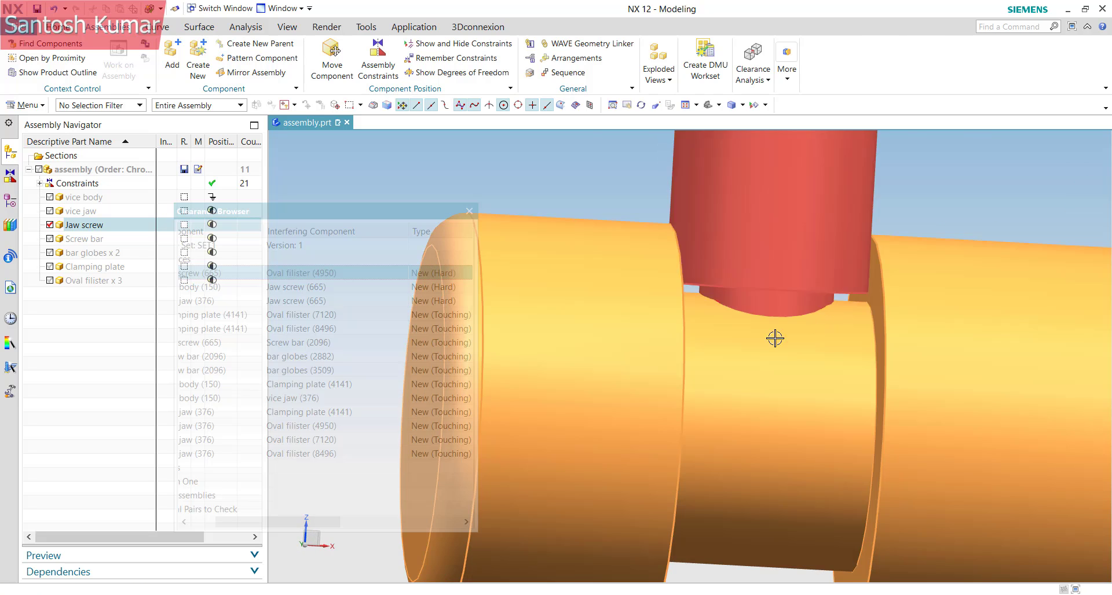
{"action": "scroll", "coordinate": [665, 298], "scroll_direction": "up", "scroll_amount": 3}
{"action": "scroll", "coordinate": [623, 267], "scroll_direction": "down", "scroll_amount": 4}
{"action": "scroll", "coordinate": [624, 277], "scroll_direction": "down", "scroll_amount": 3}
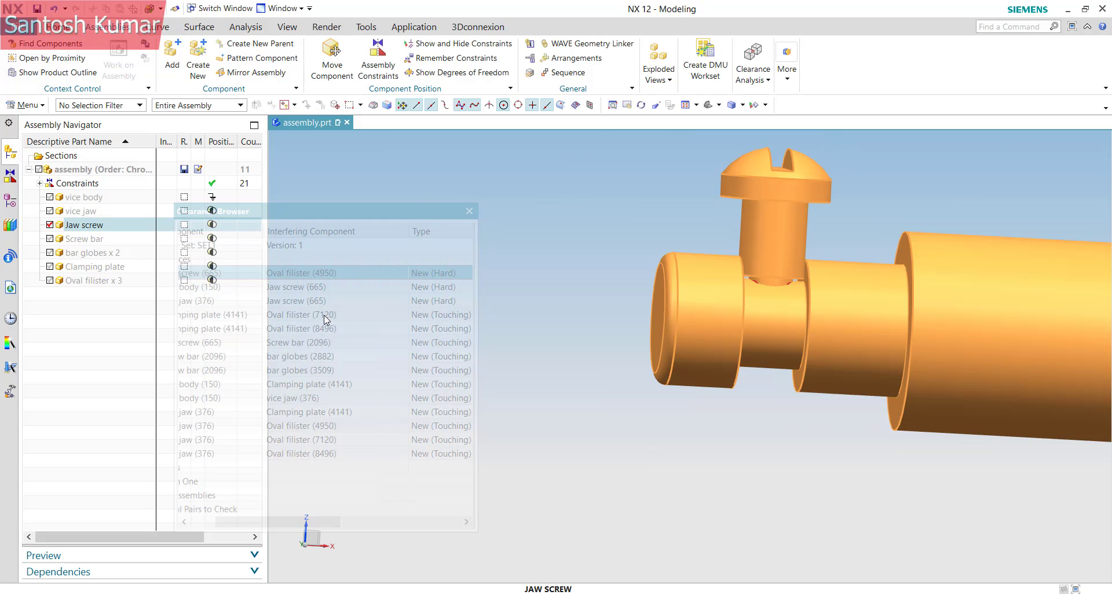
- Study the hard interference between the vice body and the jaw screw where the screw enters the body's bore
{"action": "left_click", "coordinate": [350, 287]}
{"action": "right_click", "coordinate": [334, 288]}
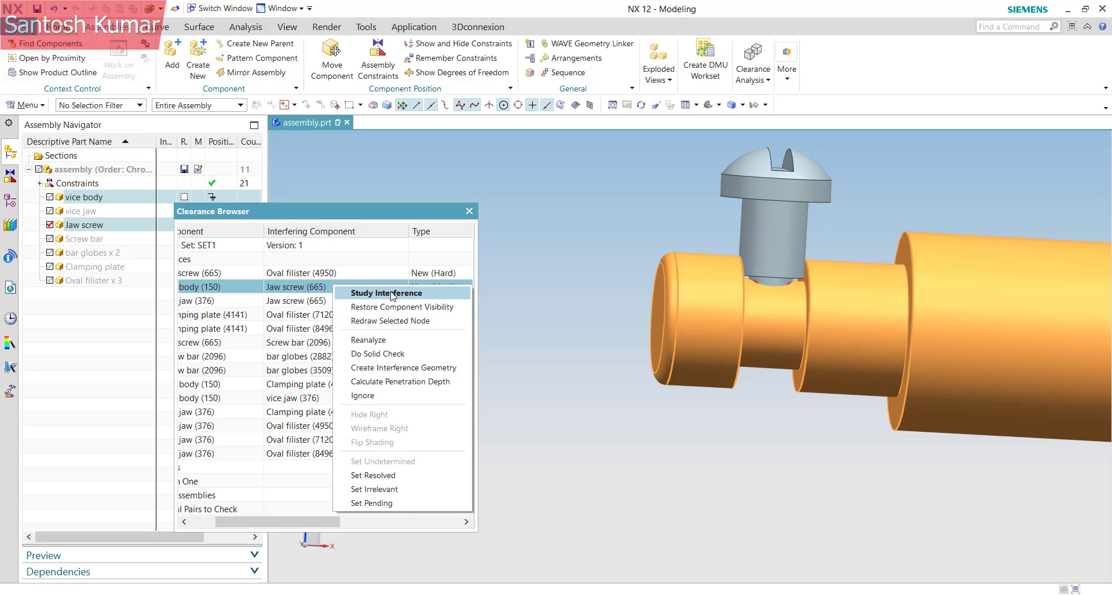
{"action": "left_click", "coordinate": [354, 292]}
{"action": "middle_click_drag", "start_coordinate": [818, 323], "coordinate": [819, 302]}
{"action": "scroll", "coordinate": [822, 278], "scroll_direction": "up", "scroll_amount": 4}
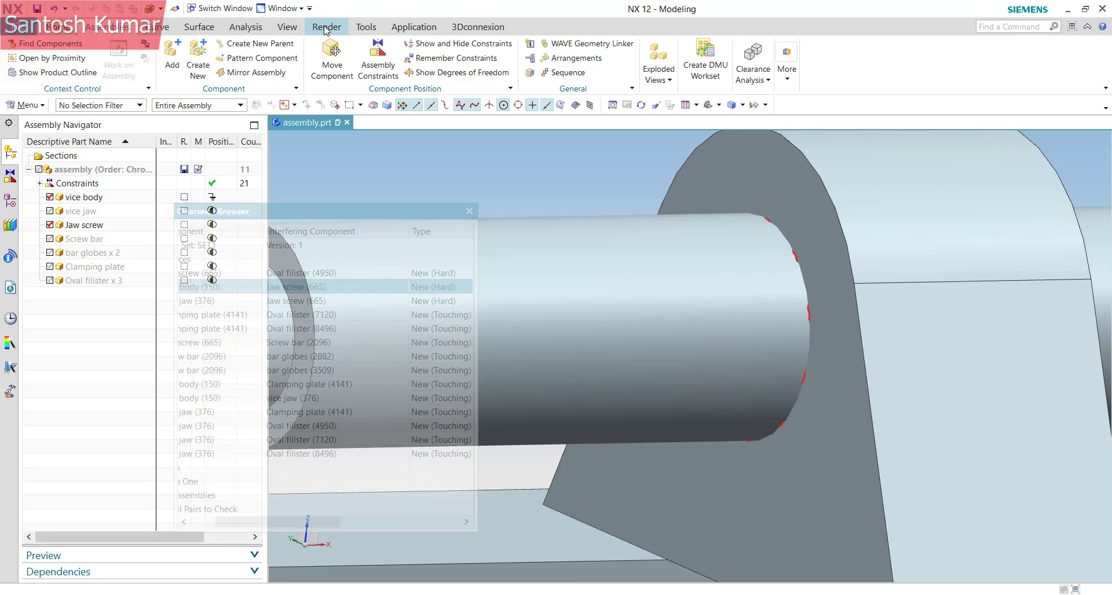
- Turn on See-Thru All and inspect the interference curves at both ends of the vice body's bore
{"action": "left_click", "coordinate": [287, 27]}
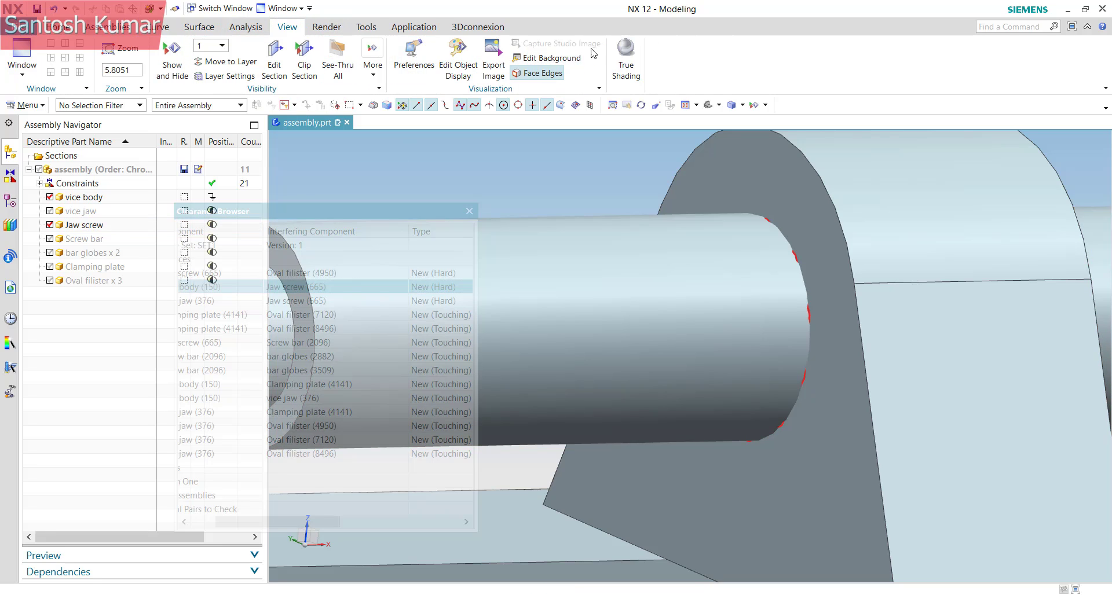
{"action": "left_click", "coordinate": [338, 61]}
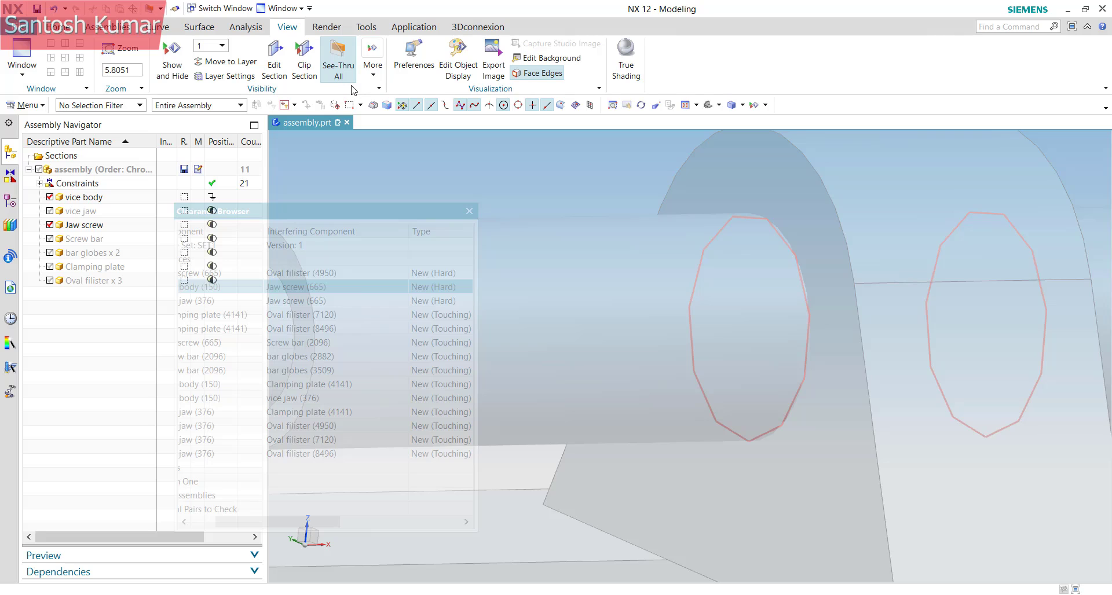
{"action": "scroll", "coordinate": [847, 300], "scroll_direction": "up", "scroll_amount": 3}
{"action": "scroll", "coordinate": [1032, 407], "scroll_direction": "up", "scroll_amount": 4}
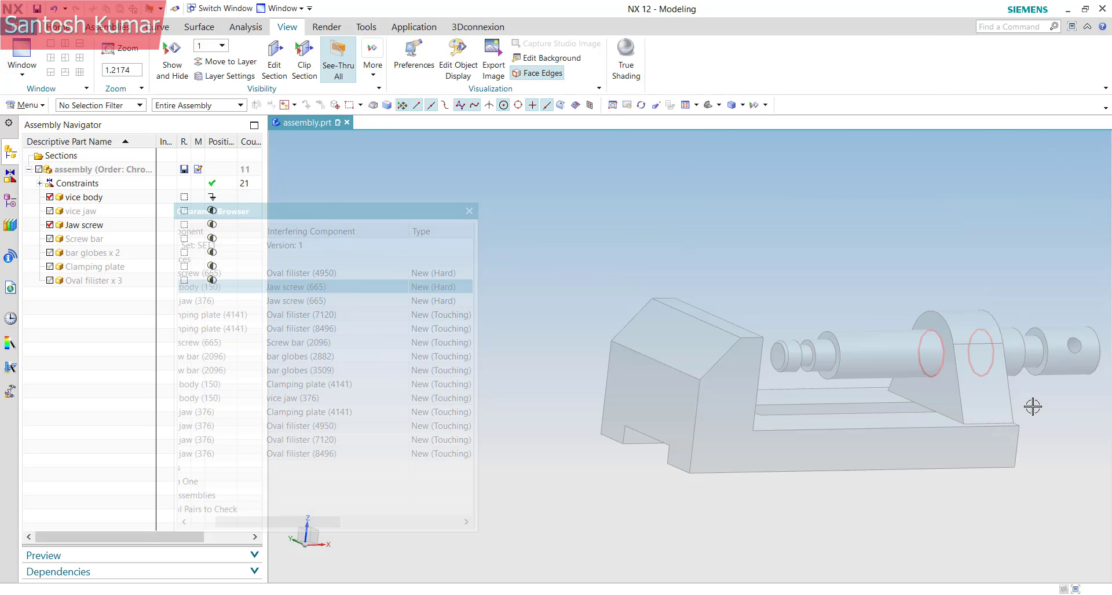
{"action": "scroll", "coordinate": [1060, 559], "scroll_direction": "down", "scroll_amount": 1}
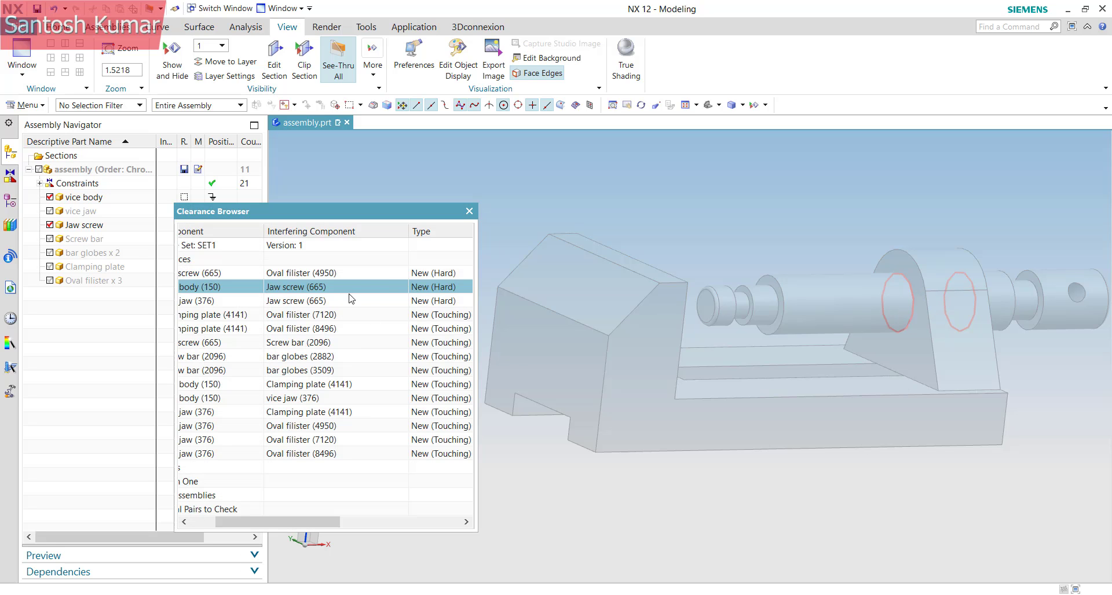
- Study the jaw screw and oval filister interference in the see-through display, examining the interference curves at the screw's tip
{"action": "left_click", "coordinate": [352, 276]}
{"action": "right_click", "coordinate": [380, 272]}
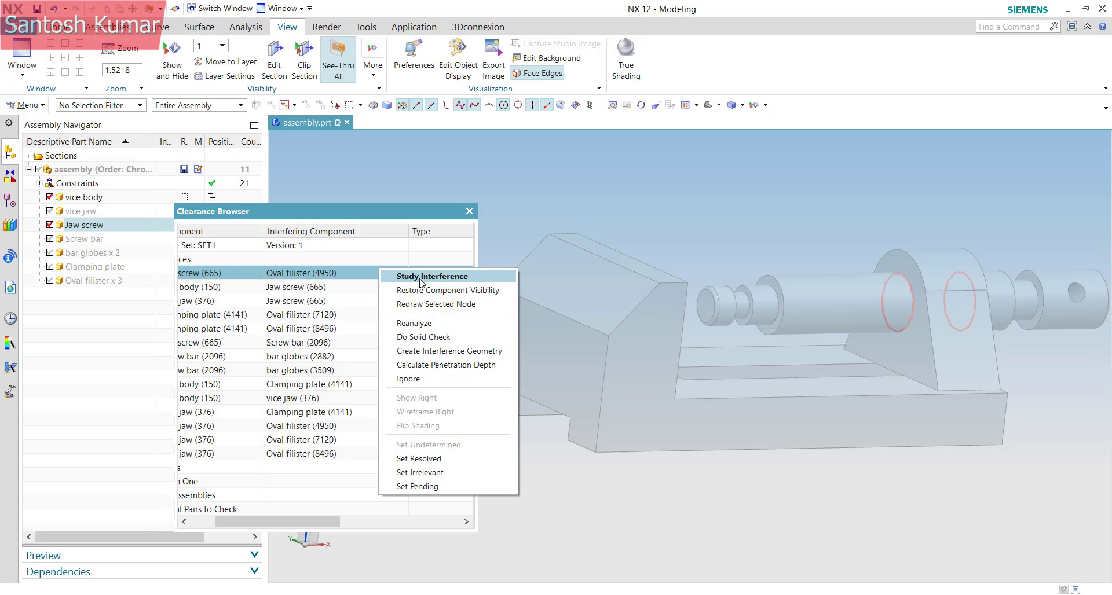
{"action": "left_click", "coordinate": [409, 277]}
{"action": "scroll", "coordinate": [802, 282], "scroll_direction": "up", "scroll_amount": 6}
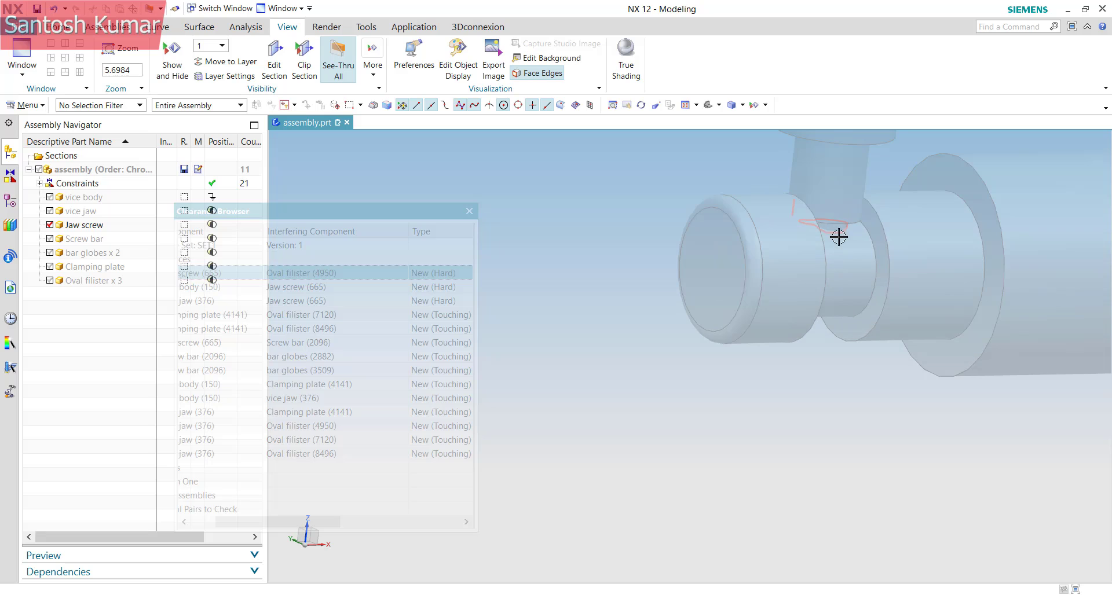
{"action": "middle_click_drag", "start_coordinate": [849, 241], "coordinate": [819, 241]}
{"action": "scroll", "coordinate": [824, 221], "scroll_direction": "up", "scroll_amount": 5}
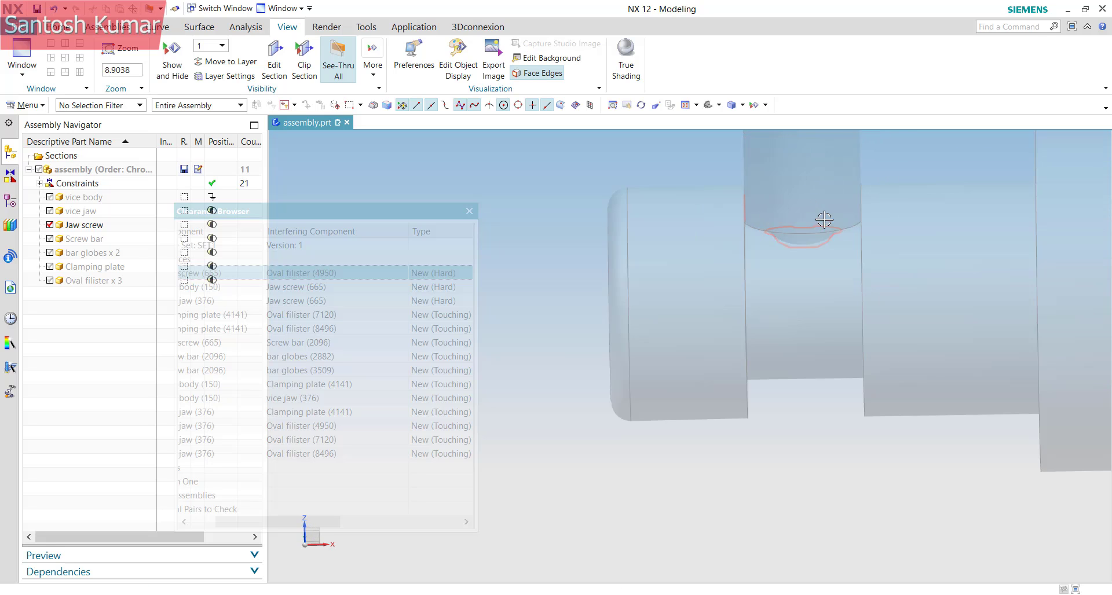
{"action": "scroll", "coordinate": [820, 275], "scroll_direction": "down", "scroll_amount": 3}
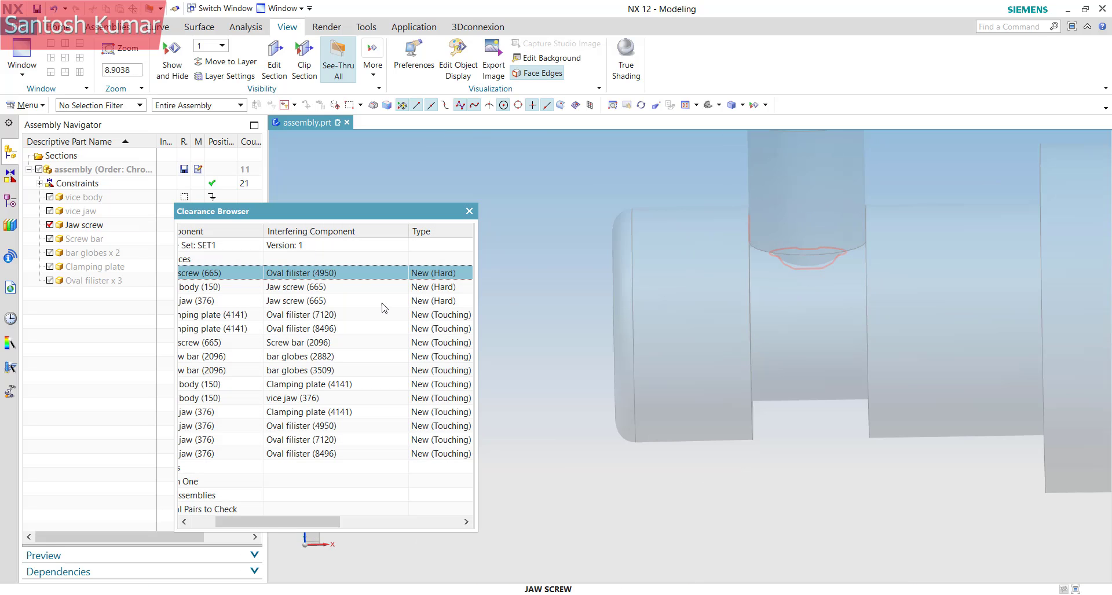
- Study the hard interference between the vice jaw and the jaw screw, examining the interference curves around the jaw's bore
{"action": "right_click", "coordinate": [313, 303]}
{"action": "left_click", "coordinate": [347, 306]}
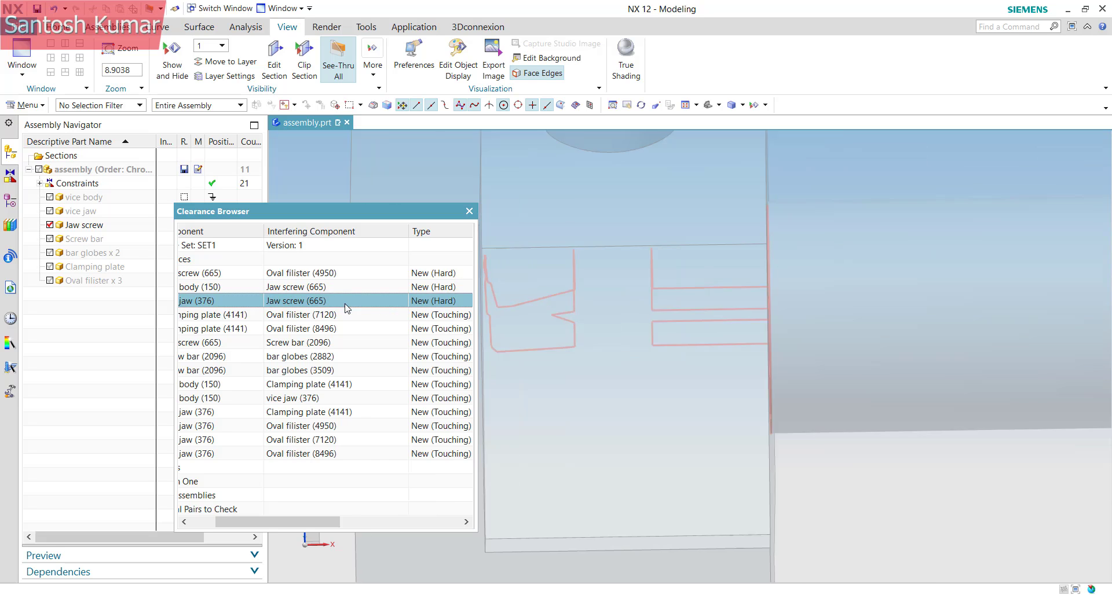
{"action": "scroll", "coordinate": [973, 404], "scroll_direction": "down", "scroll_amount": 6}
{"action": "scroll", "coordinate": [874, 374], "scroll_direction": "up", "scroll_amount": 6}
{"action": "middle_click_drag", "start_coordinate": [942, 368], "coordinate": [906, 400]}
{"action": "scroll", "coordinate": [873, 343], "scroll_direction": "up", "scroll_amount": 5}
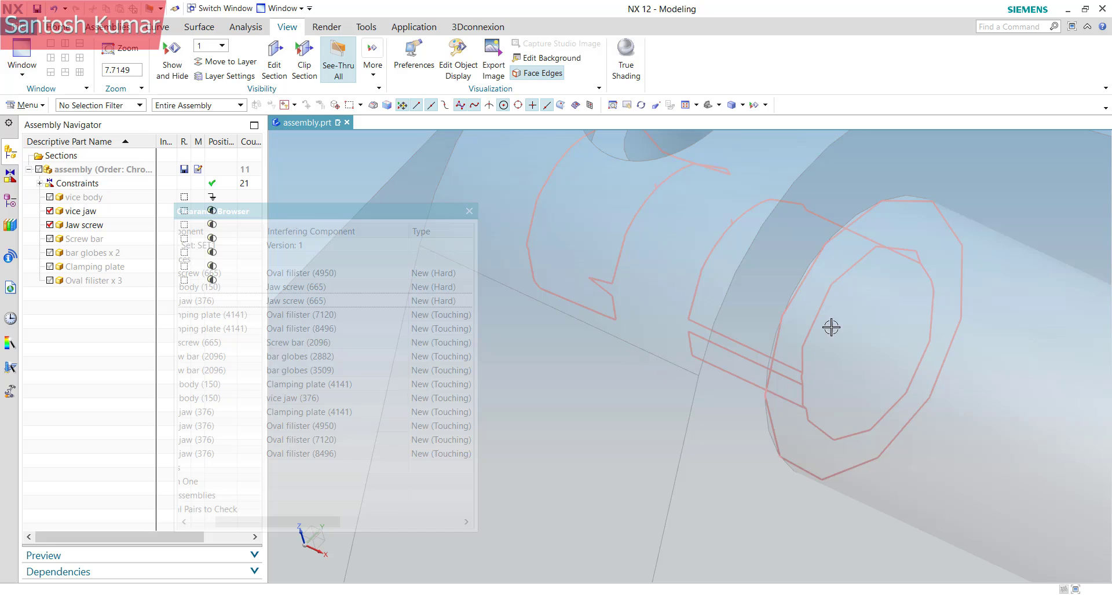
{"action": "scroll", "coordinate": [874, 312], "scroll_direction": "down", "scroll_amount": 5}
{"action": "scroll", "coordinate": [694, 306], "scroll_direction": "down", "scroll_amount": 2}
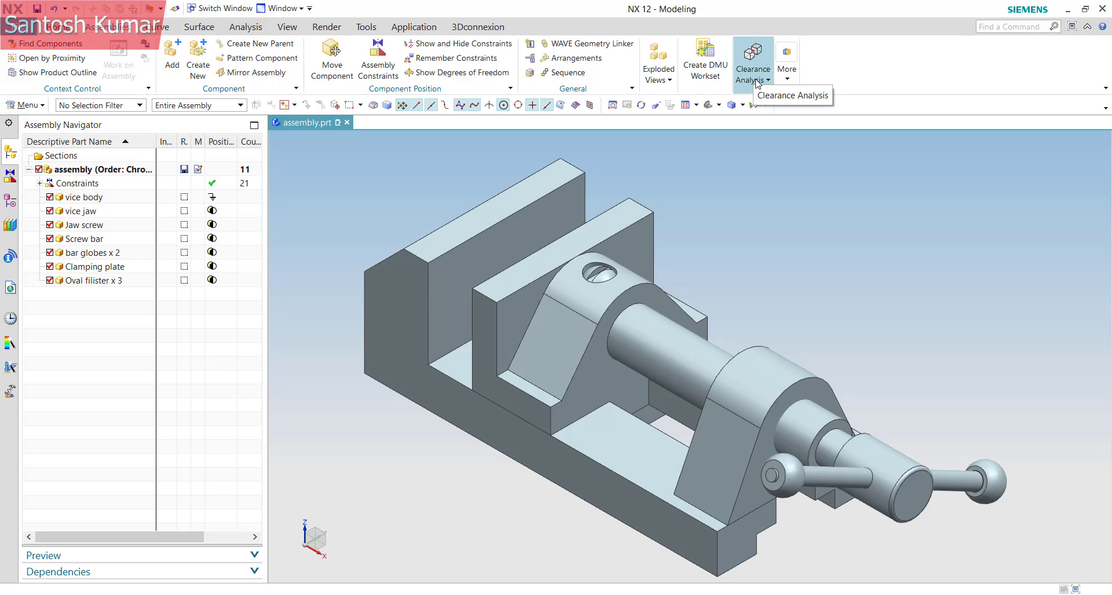
- Run a Simple Interference check between the vice jaw and the jaw screw with Interference Body as the resulting object
{"action": "left_click", "coordinate": [759, 81]}
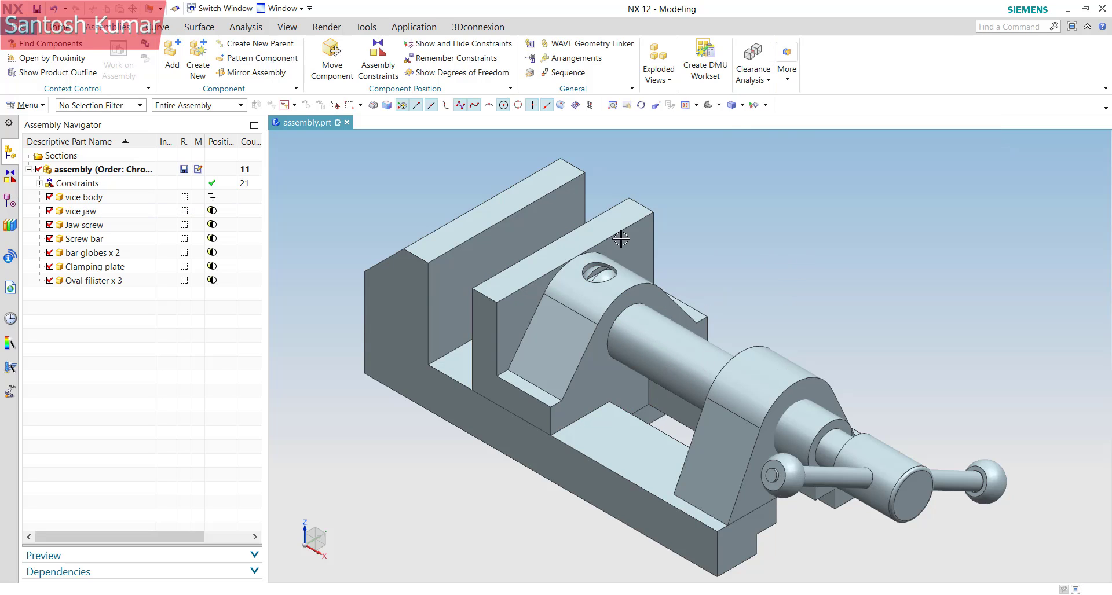
{"action": "left_click", "coordinate": [29, 106]}
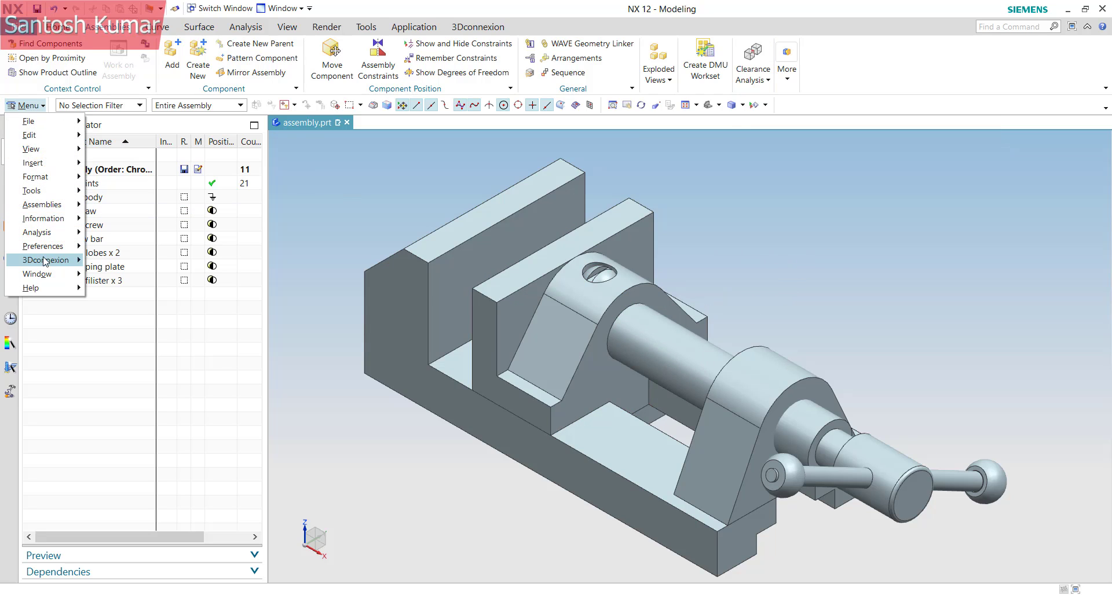
{"action": "mouse_move", "coordinate": [41, 232]}
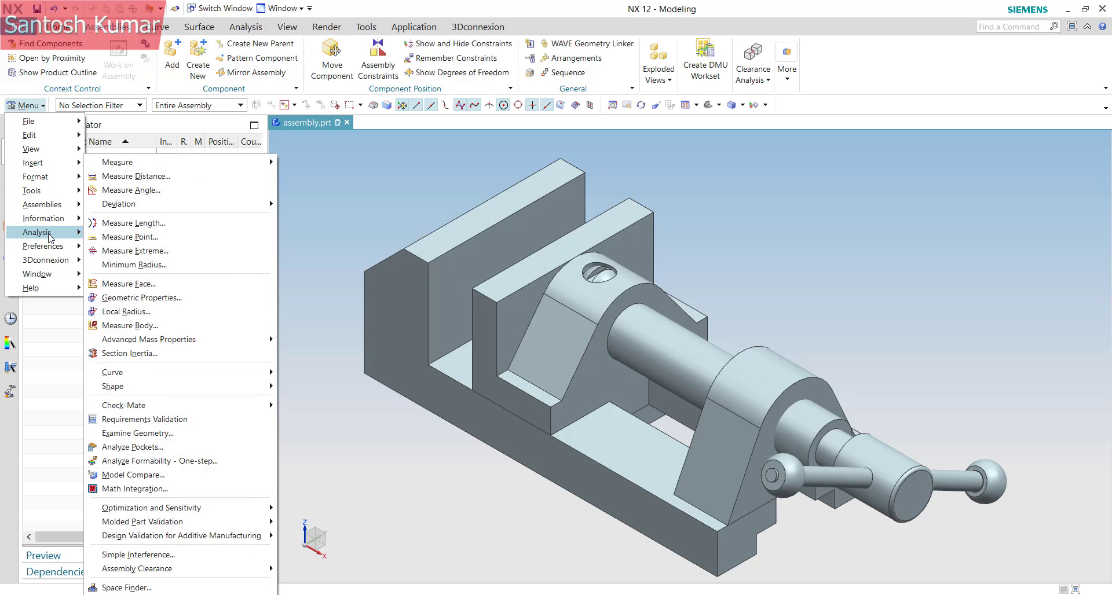
{"action": "left_click", "coordinate": [137, 555]}
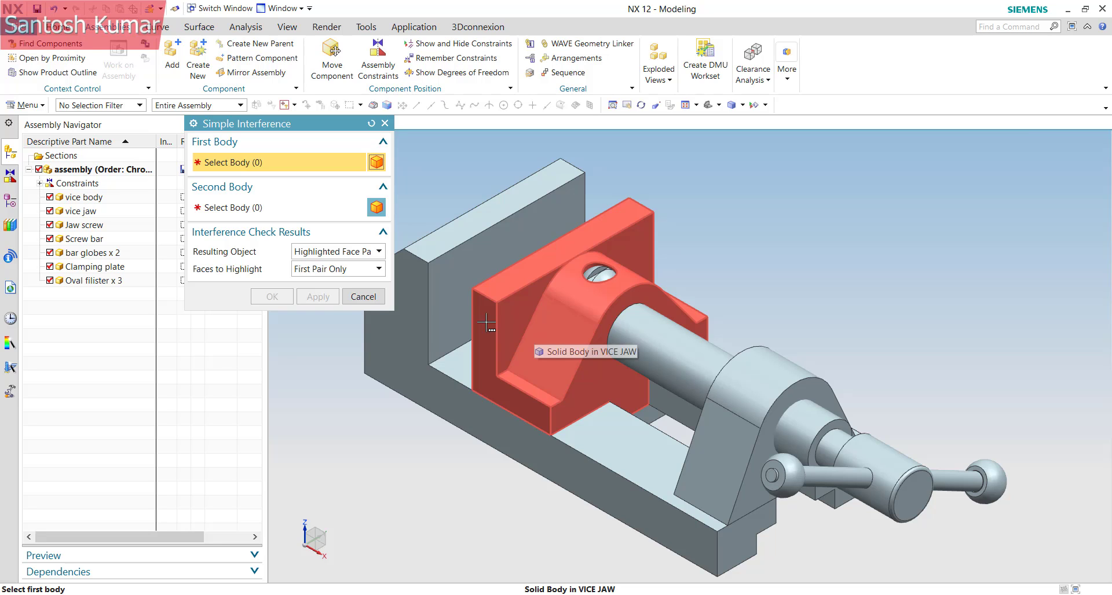
{"action": "left_click", "coordinate": [558, 328]}
{"action": "left_click", "coordinate": [648, 346]}
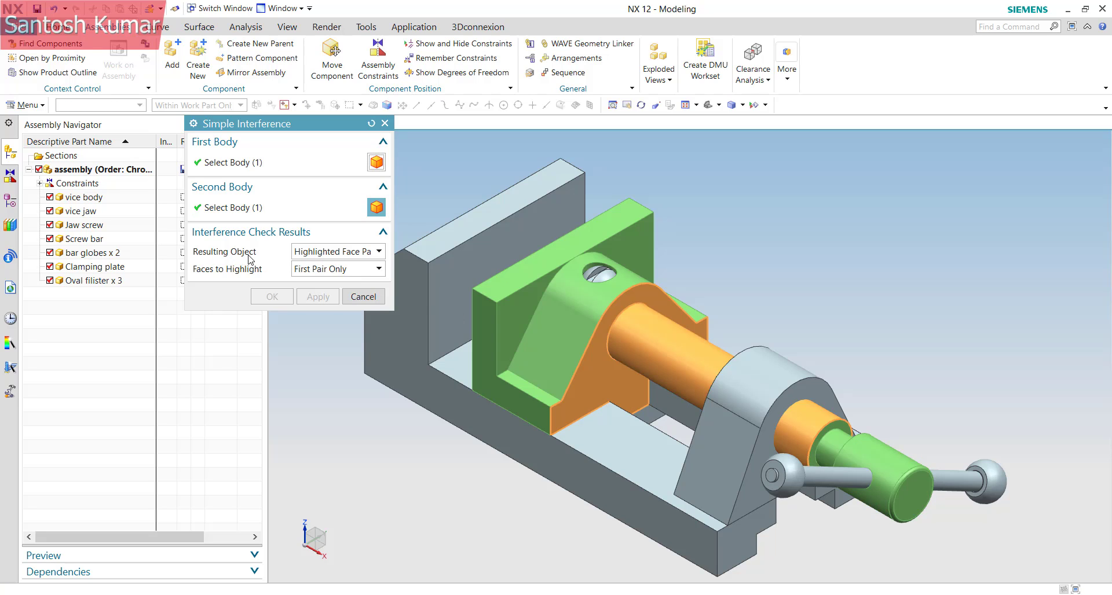
{"action": "left_click", "coordinate": [339, 254]}
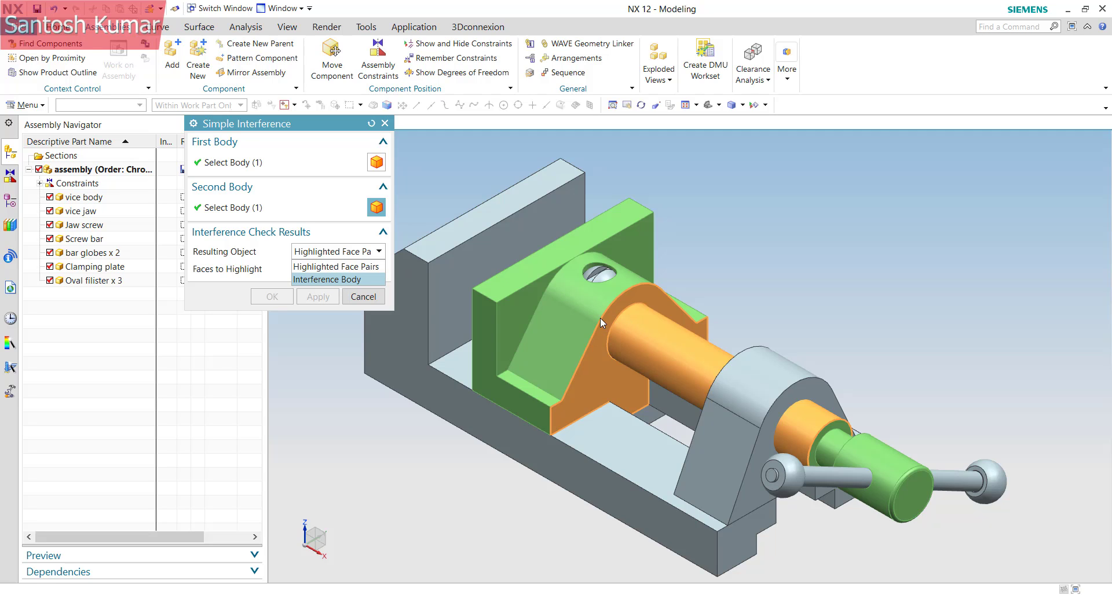
{"action": "left_click", "coordinate": [325, 282]}
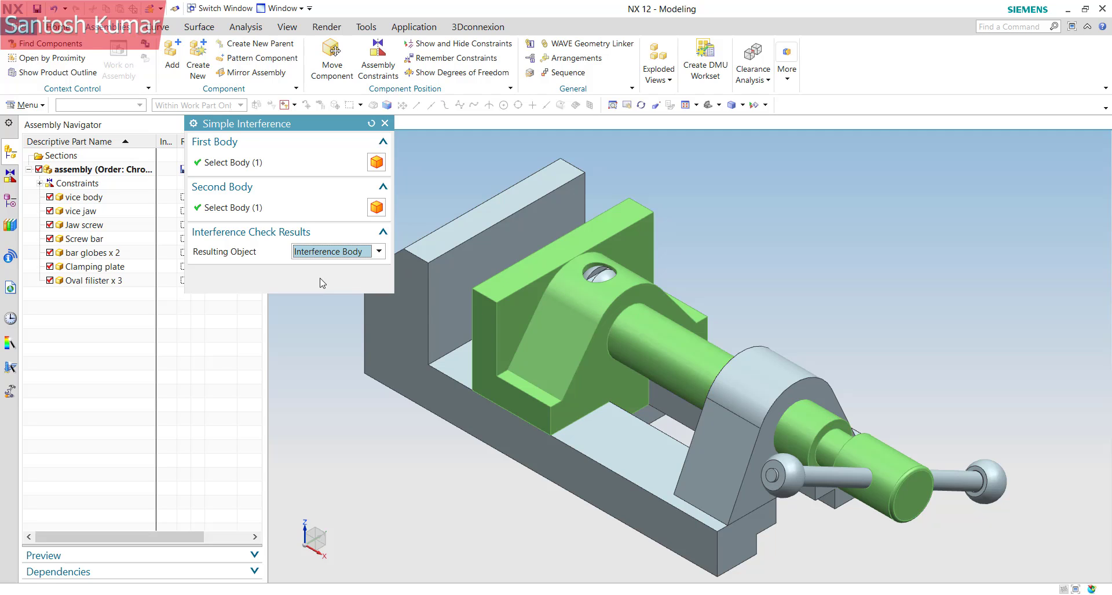
{"action": "left_click", "coordinate": [278, 281]}
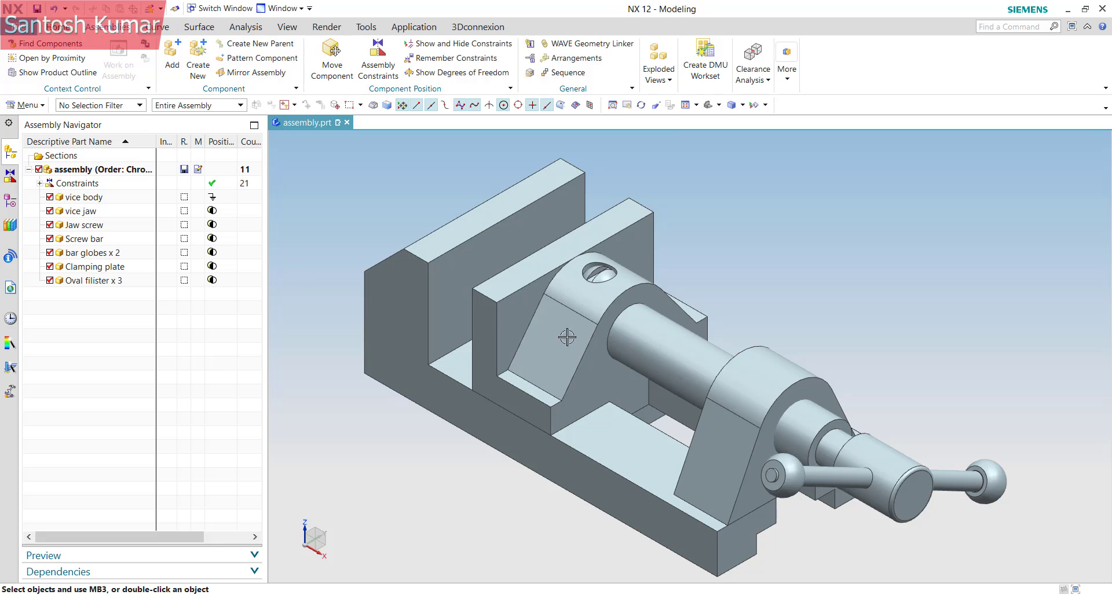
- Inspect the interference bodies around the oval filister with the vice jaw and jaw screw temporarily hidden
{"action": "left_click", "coordinate": [539, 322]}
{"action": "left_click", "coordinate": [661, 339]}
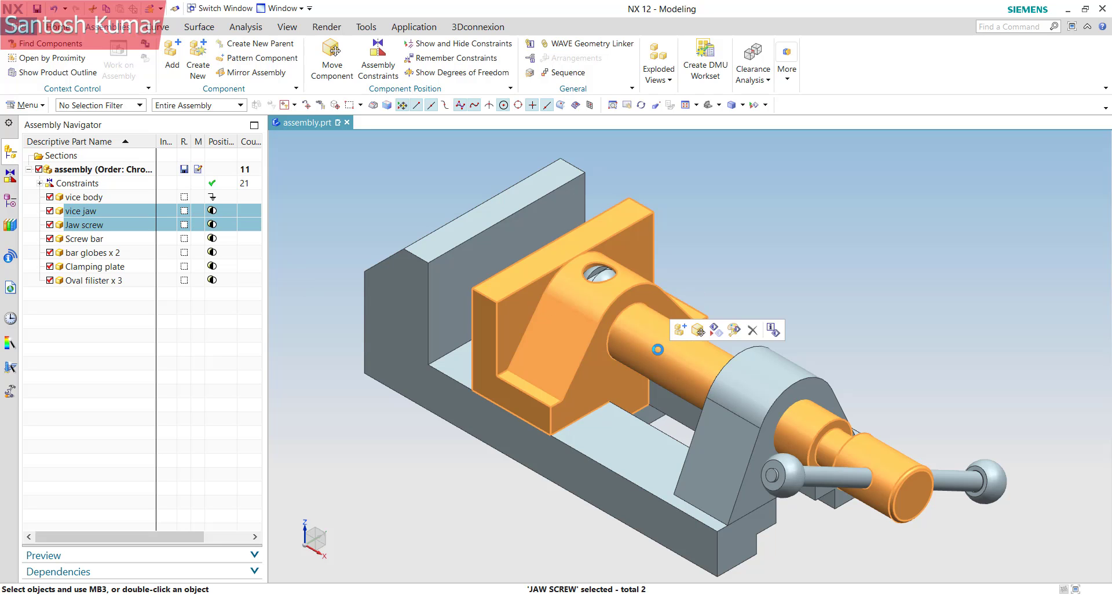
{"action": "key", "text": "ctrl+b"}
{"action": "scroll", "coordinate": [628, 319], "scroll_direction": "up", "scroll_amount": 6}
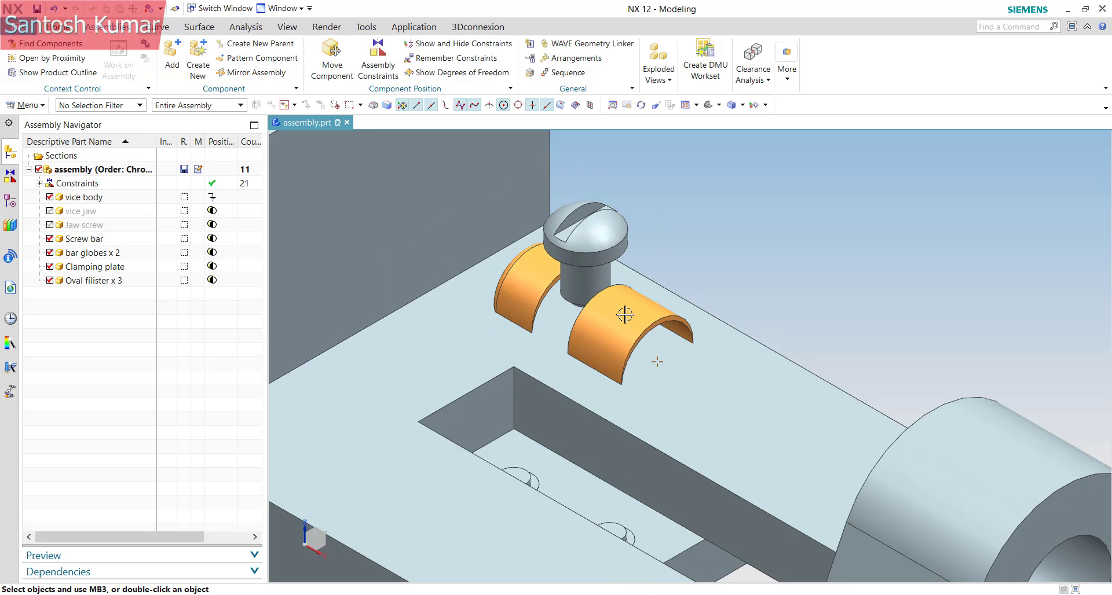
{"action": "middle_click_drag", "start_coordinate": [619, 322], "coordinate": [650, 305]}
{"action": "scroll", "coordinate": [754, 351], "scroll_direction": "down", "scroll_amount": 5}
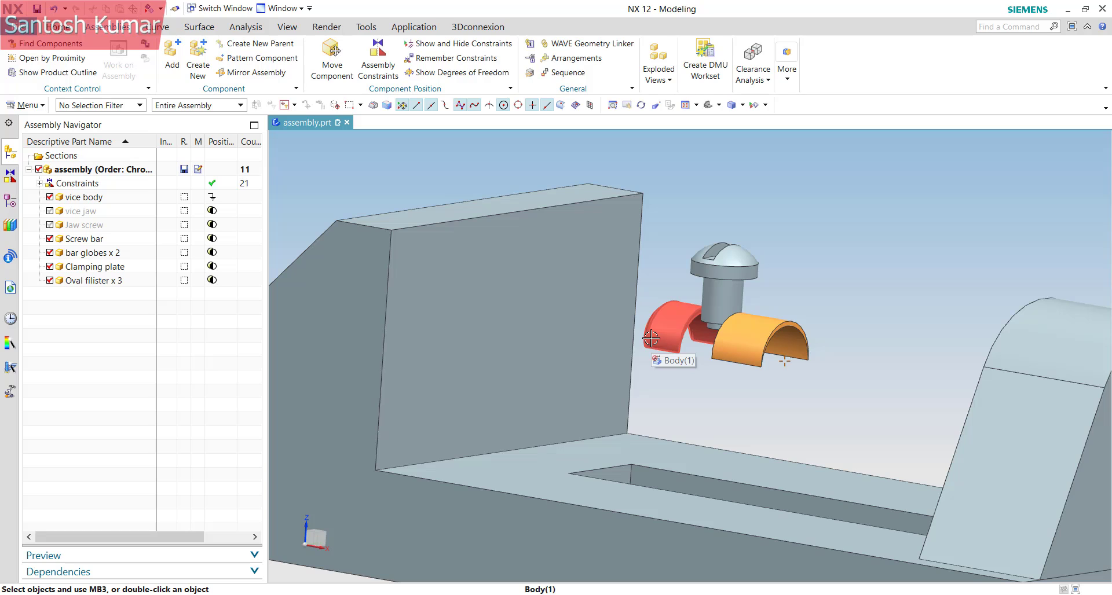
{"action": "key", "text": "ctrl+shift+u"}
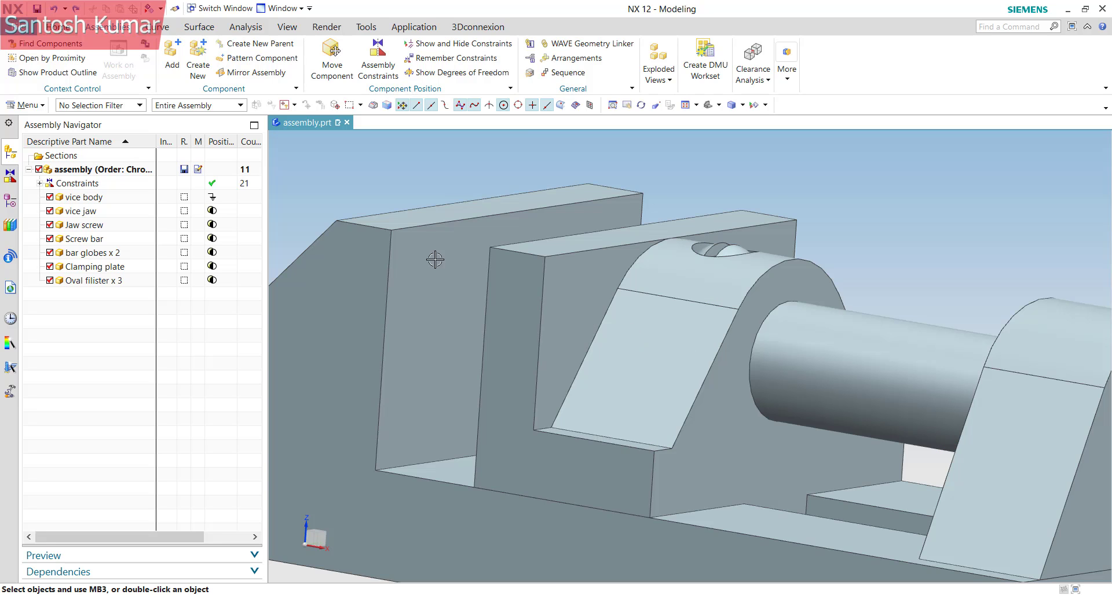
- Check Simple Interference between the vice jaw and its oval filister with Highlighted Face Pairs as the resulting object
{"action": "left_click", "coordinate": [26, 105]}
{"action": "mouse_move", "coordinate": [53, 236]}
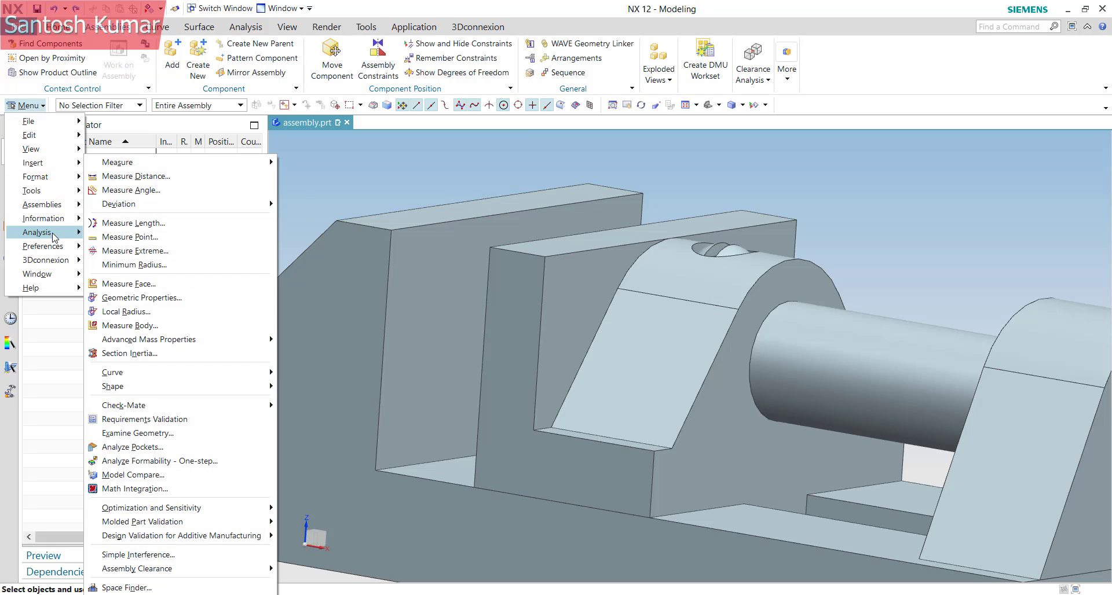
{"action": "left_click", "coordinate": [139, 554]}
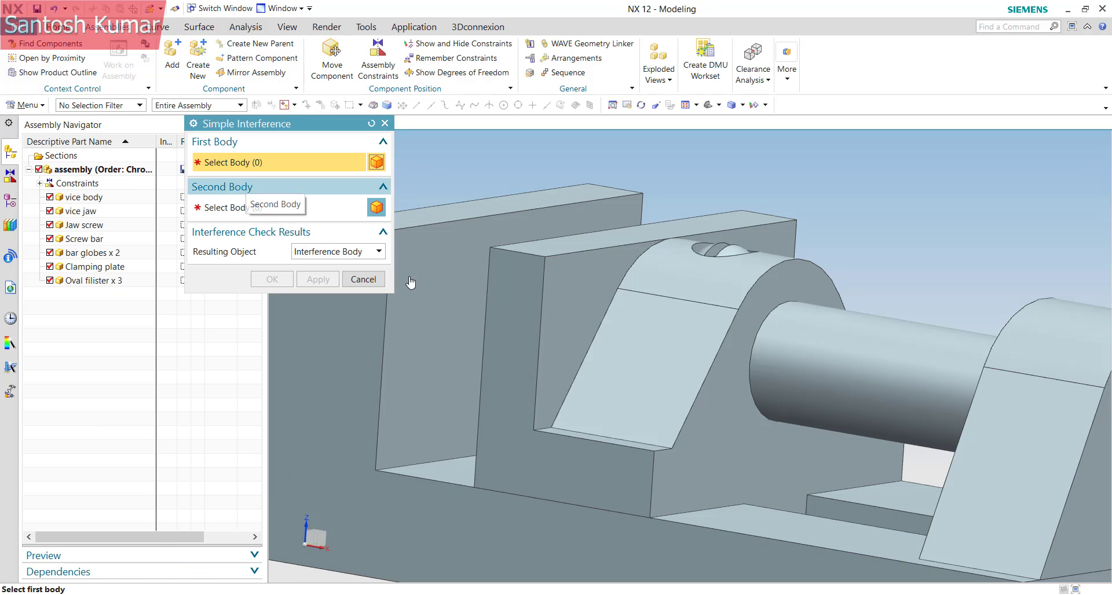
{"action": "middle_click_drag", "start_coordinate": [652, 370], "coordinate": [799, 304]}
{"action": "left_click", "coordinate": [861, 235]}
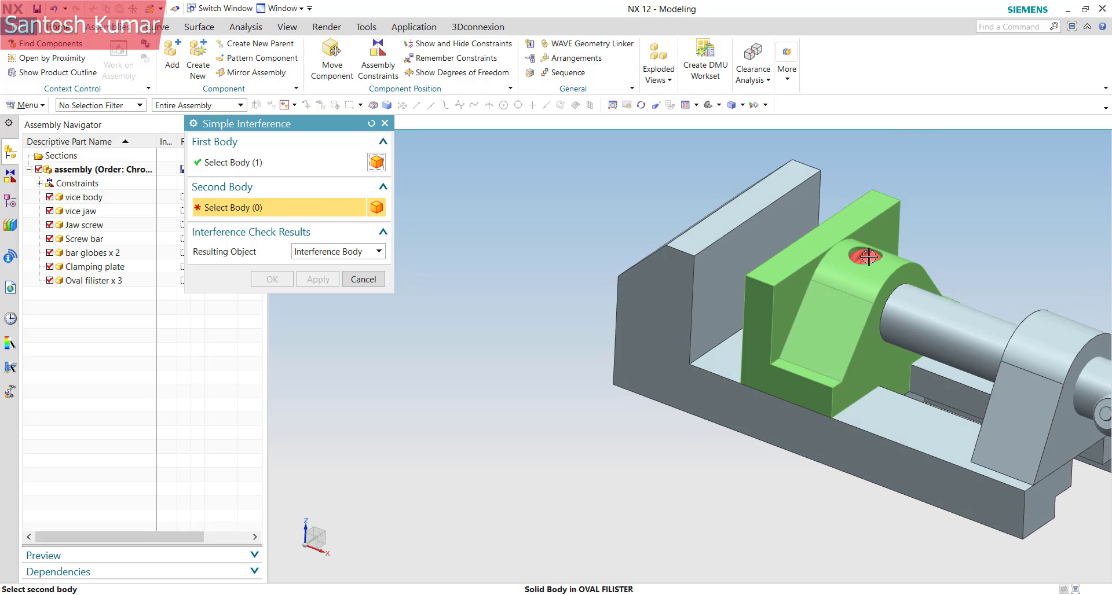
{"action": "left_click", "coordinate": [866, 255]}
{"action": "left_click", "coordinate": [330, 260]}
{"action": "left_click", "coordinate": [333, 264]}
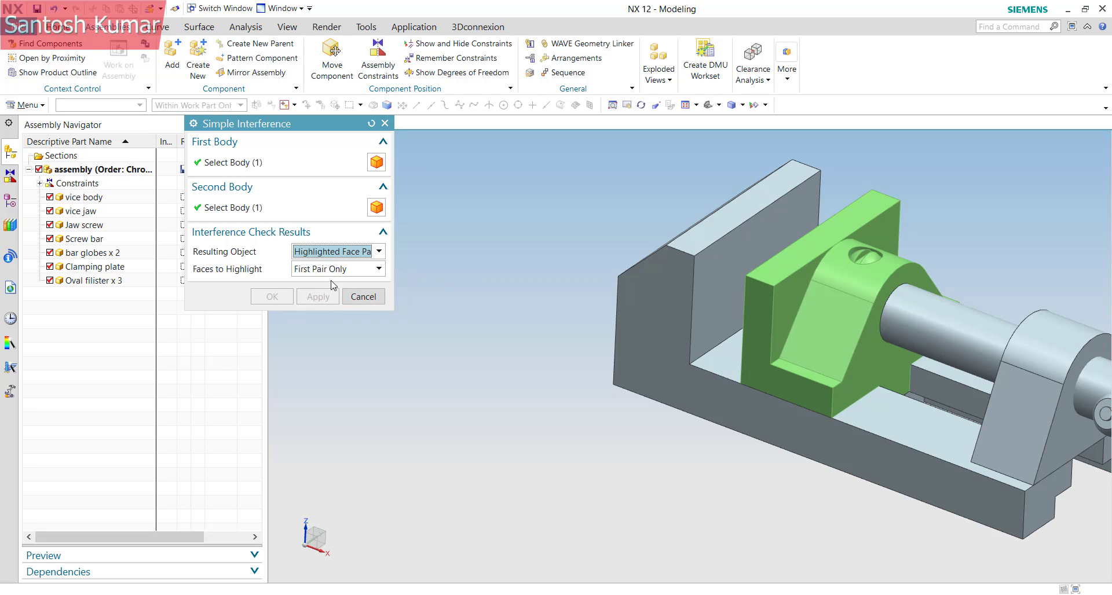
- Try the Cycle Through All Pairs highlighting for the faces and return to First Pair Only
{"action": "left_click", "coordinate": [331, 270]}
{"action": "left_click", "coordinate": [322, 296]}
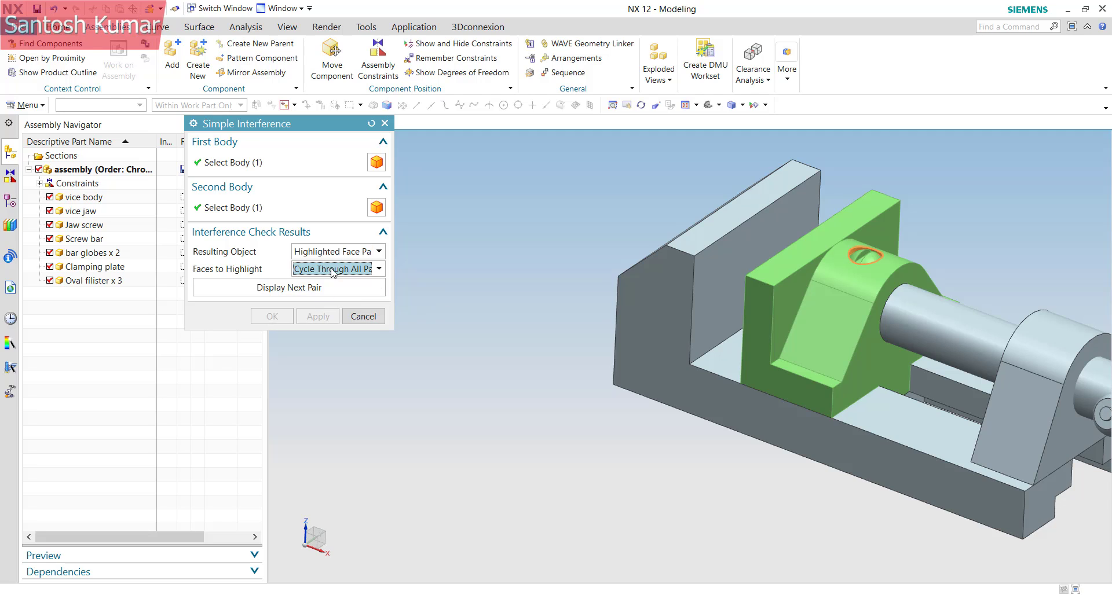
{"action": "left_click", "coordinate": [333, 269]}
{"action": "left_click", "coordinate": [322, 284]}
- Turn on See-Thru All to view the highlighted face pair within the vice jaw
{"action": "scroll", "coordinate": [914, 273], "scroll_direction": "down", "scroll_amount": 3}
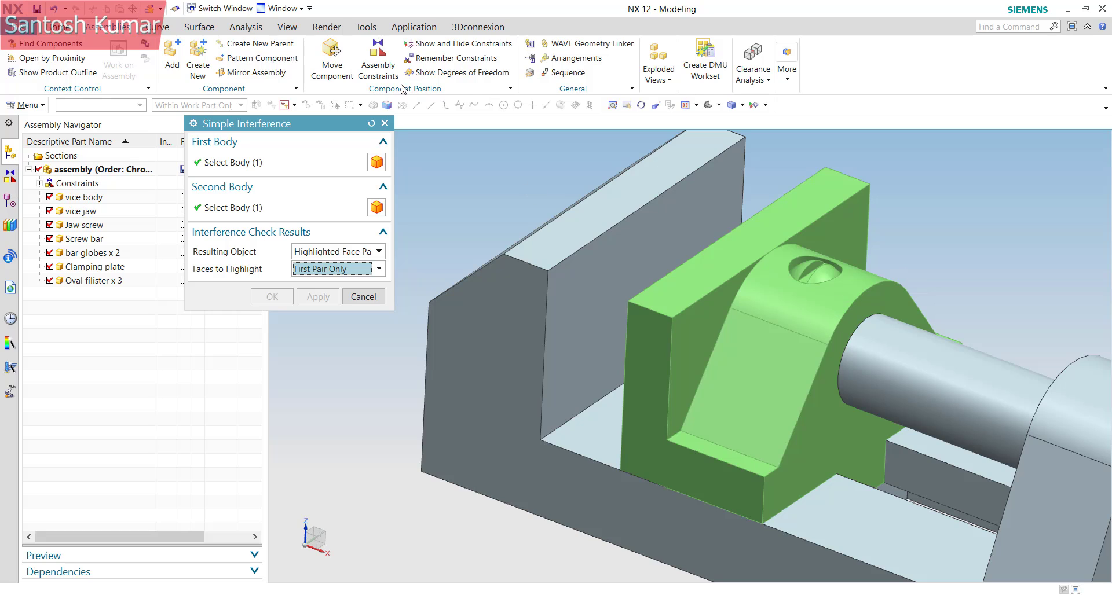
{"action": "left_click", "coordinate": [286, 29]}
{"action": "left_click", "coordinate": [338, 58]}
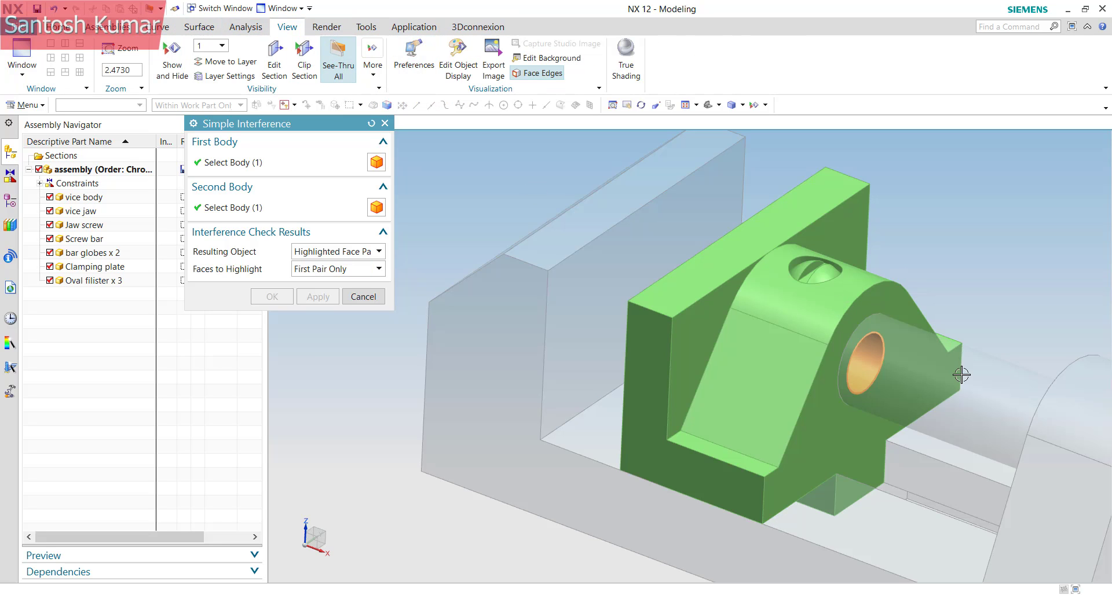
- Examine the highlighted face pair from another angle and close the Simple Interference check
{"action": "mouse_move", "coordinate": [919, 373]}
{"action": "middle_mouse_down"}
{"action": "mouse_move", "coordinate": [866, 371]}
{"action": "mouse_move", "coordinate": [843, 346]}
{"action": "mouse_move", "coordinate": [857, 362]}
{"action": "mouse_move", "coordinate": [907, 372]}
{"action": "mouse_move", "coordinate": [886, 352]}
{"action": "mouse_move", "coordinate": [882, 377]}
{"action": "mouse_move", "coordinate": [926, 359]}
{"action": "middle_mouse_up"}
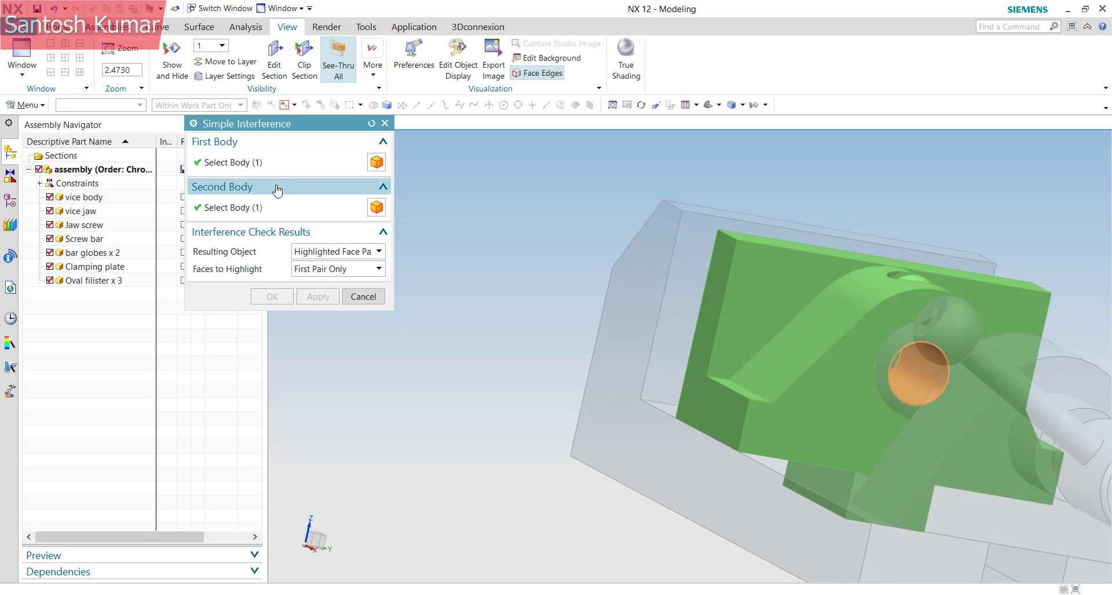
{"action": "key", "text": "Escape"}
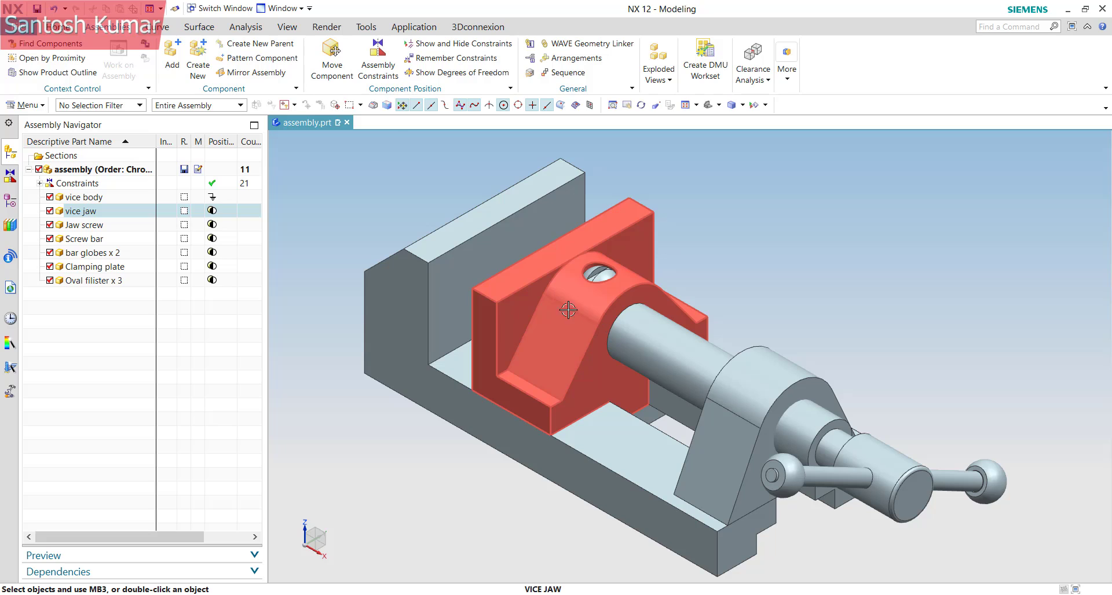
- Start moving the vice jaw with Move Component and set its collision action to Stop Before Collision
{"action": "left_click", "coordinate": [247, 398]}
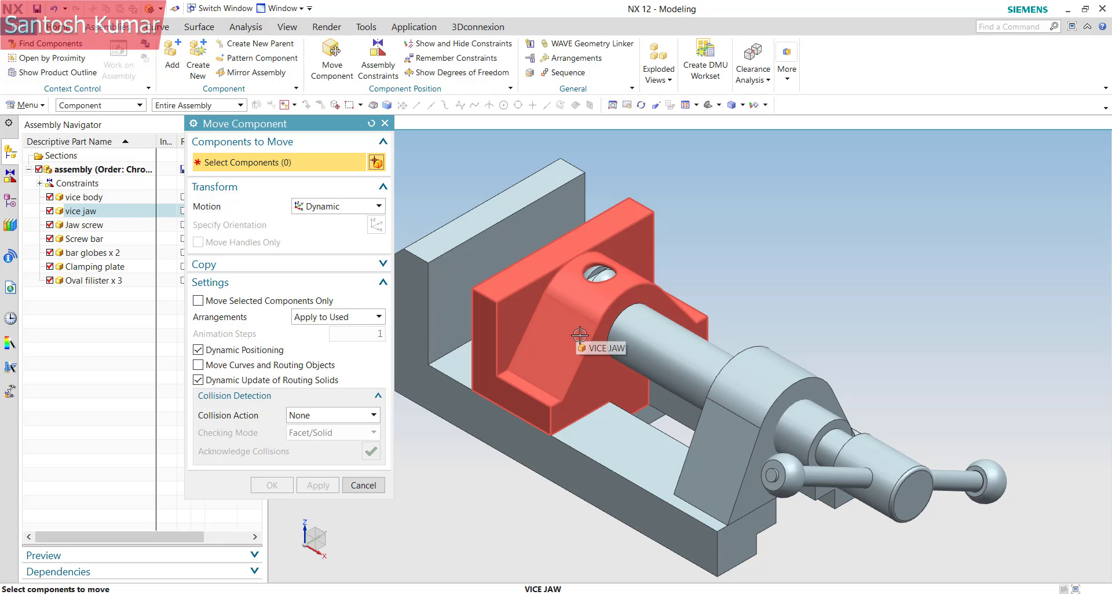
{"action": "scroll", "coordinate": [870, 312], "scroll_direction": "up", "scroll_amount": 3}
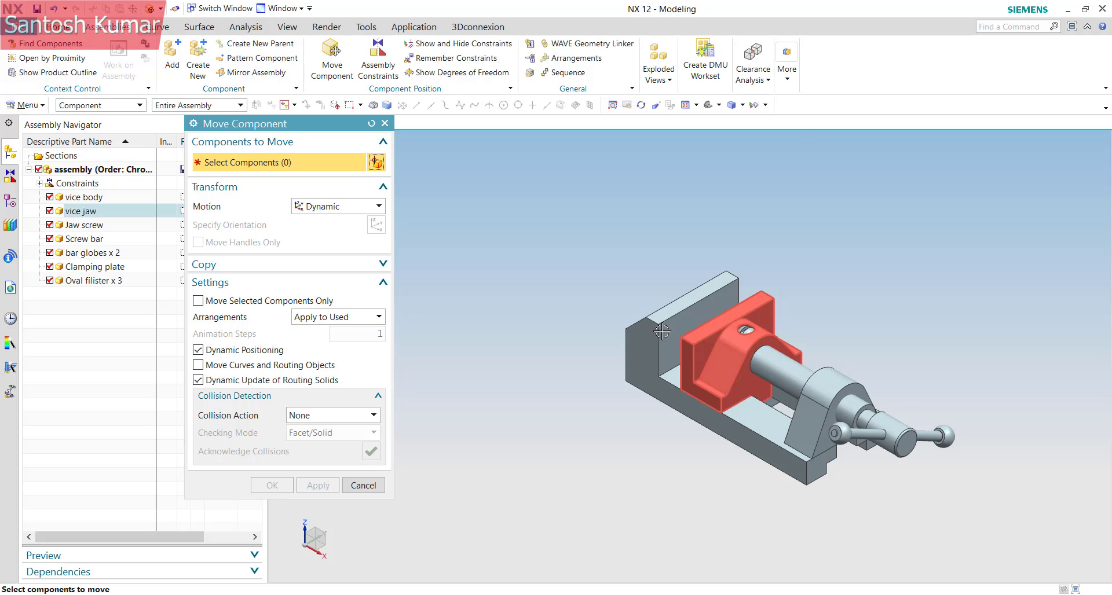
{"action": "scroll", "coordinate": [708, 350], "scroll_direction": "down", "scroll_amount": 3}
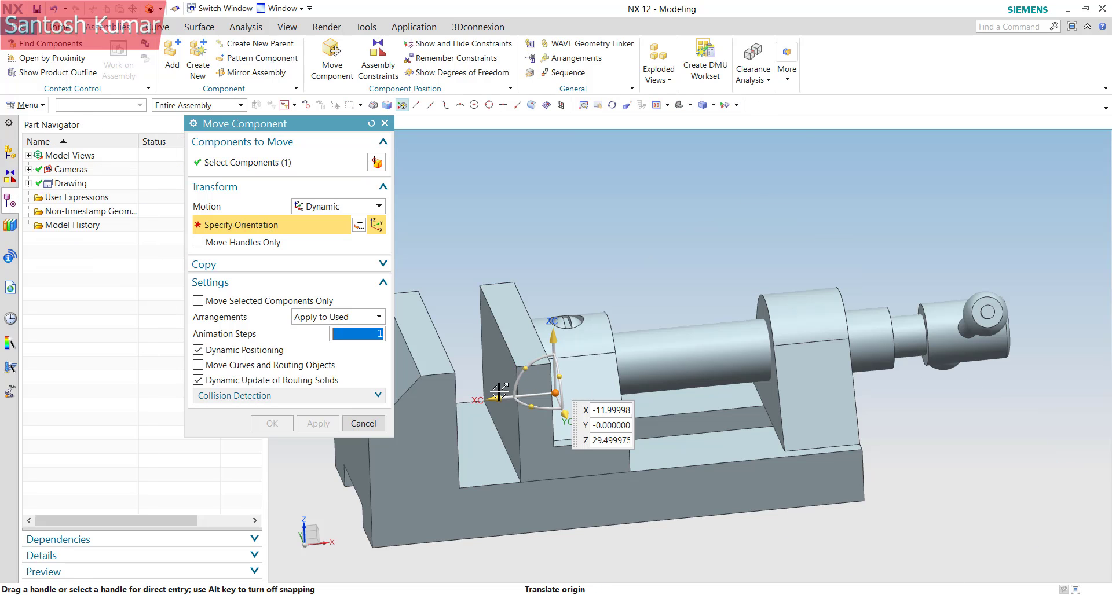
{"action": "left_click", "coordinate": [283, 395]}
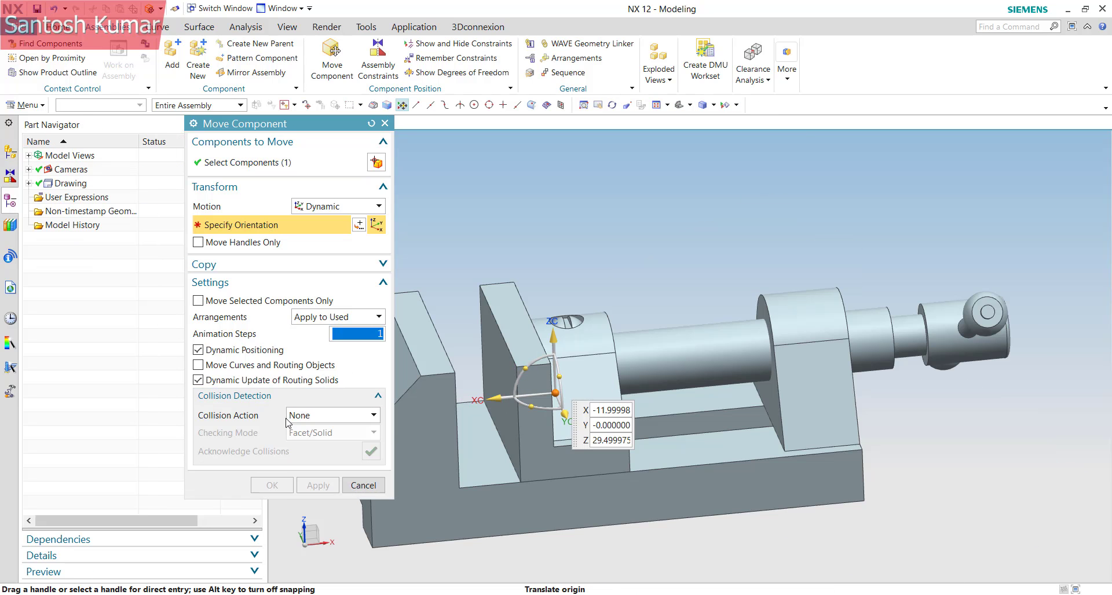
{"action": "left_click", "coordinate": [331, 415]}
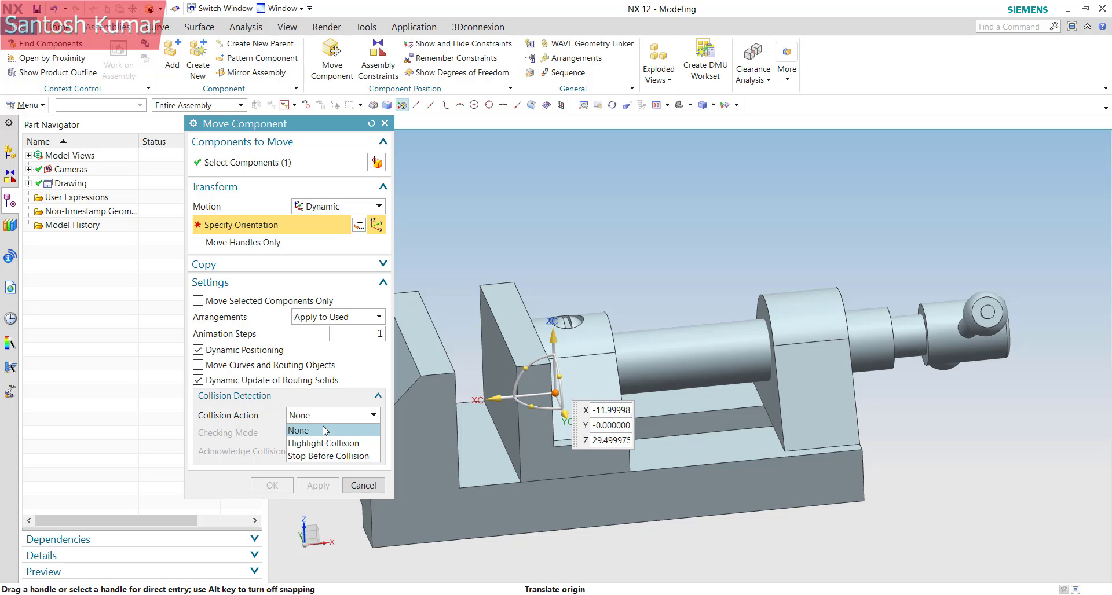
{"action": "left_click", "coordinate": [322, 457]}
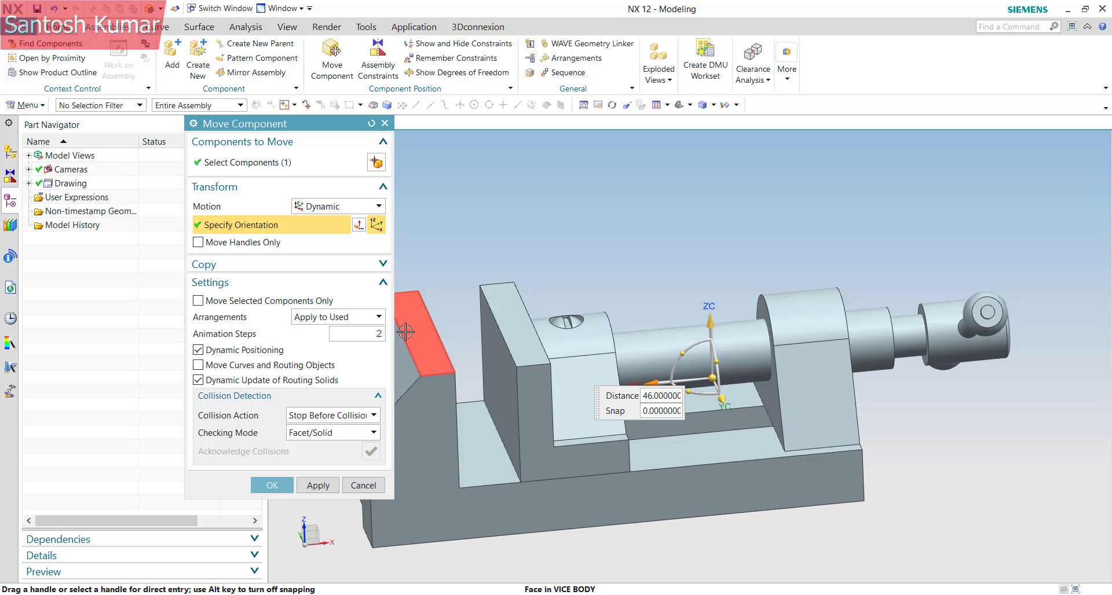
- Move the vice jaw by -46 along XC in 200 animation steps, return it by 46, and confirm
{"action": "left_click", "coordinate": [645, 396]}
{"action": "type", "text": "-"}
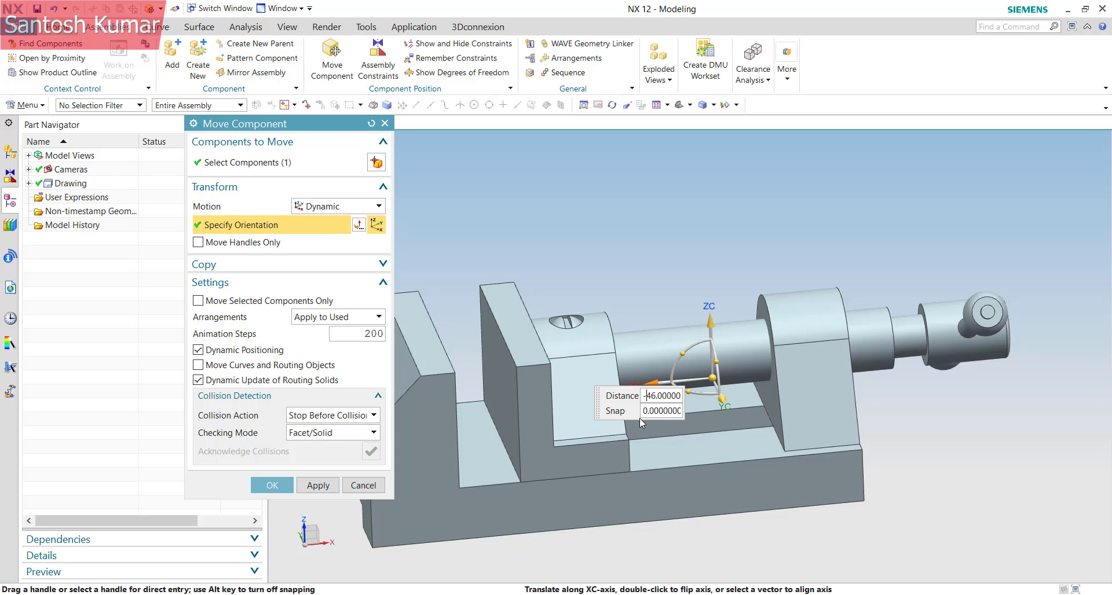
{"action": "key", "text": "Return"}
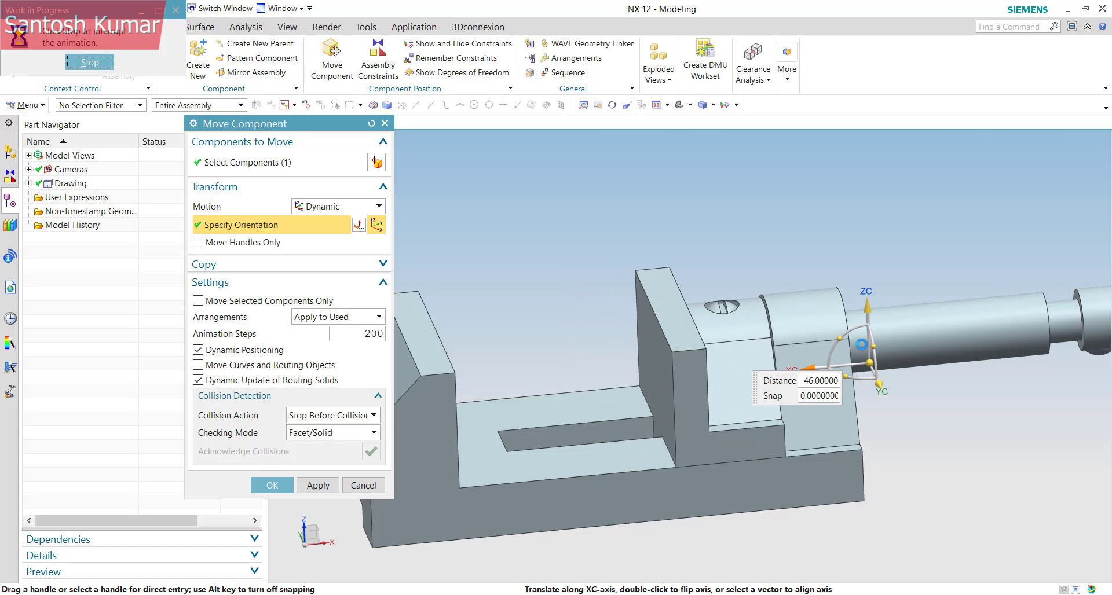
{"action": "left_click", "coordinate": [804, 380]}
{"action": "key", "text": "BackSpace"}
{"action": "key", "text": "Return"}
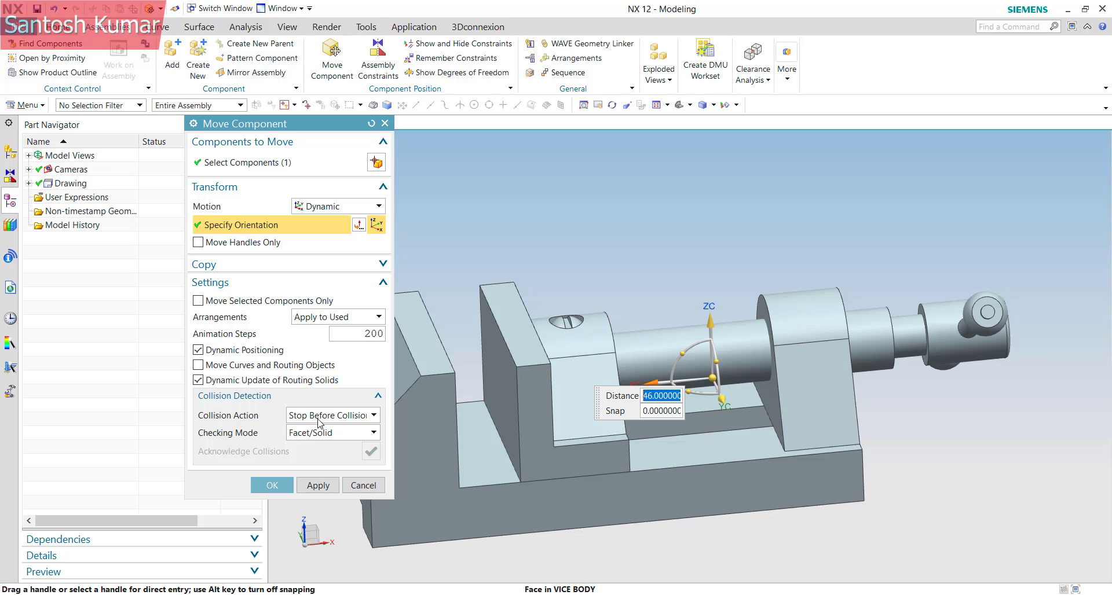
{"action": "left_click", "coordinate": [275, 485]}
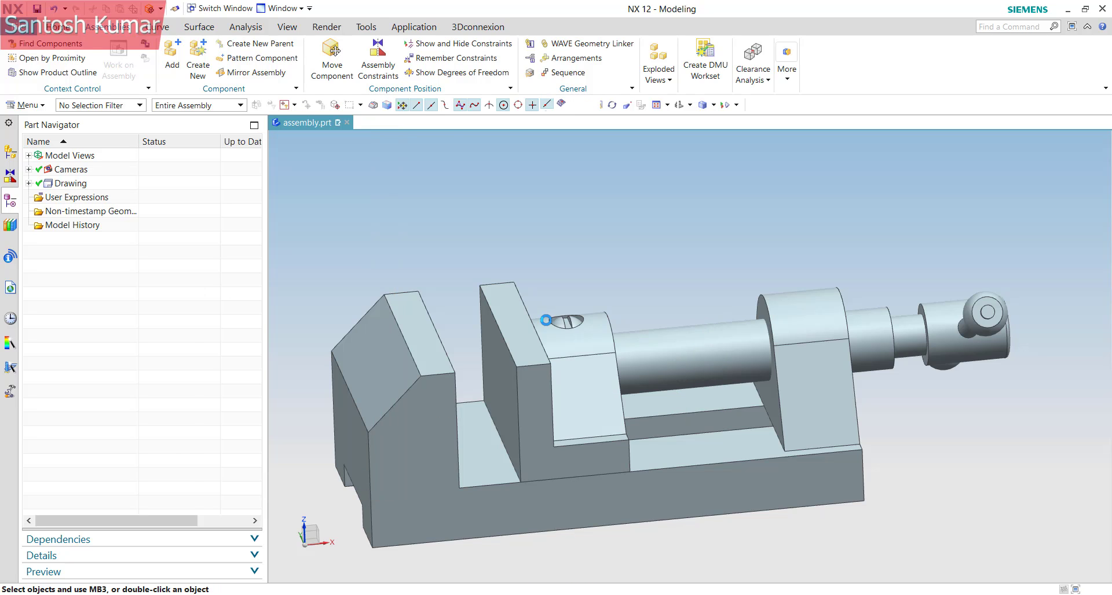
- Add the model1 part from the Training folder as a component, with Absolute anchor and WCS location
{"action": "left_click", "coordinate": [172, 55]}
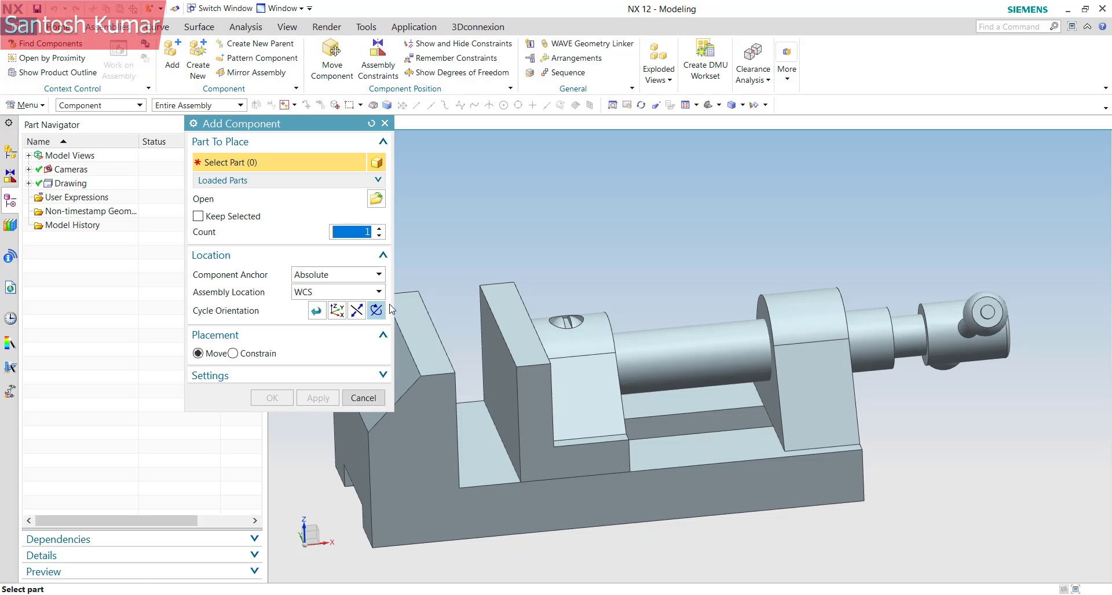
{"action": "left_click", "coordinate": [376, 199]}
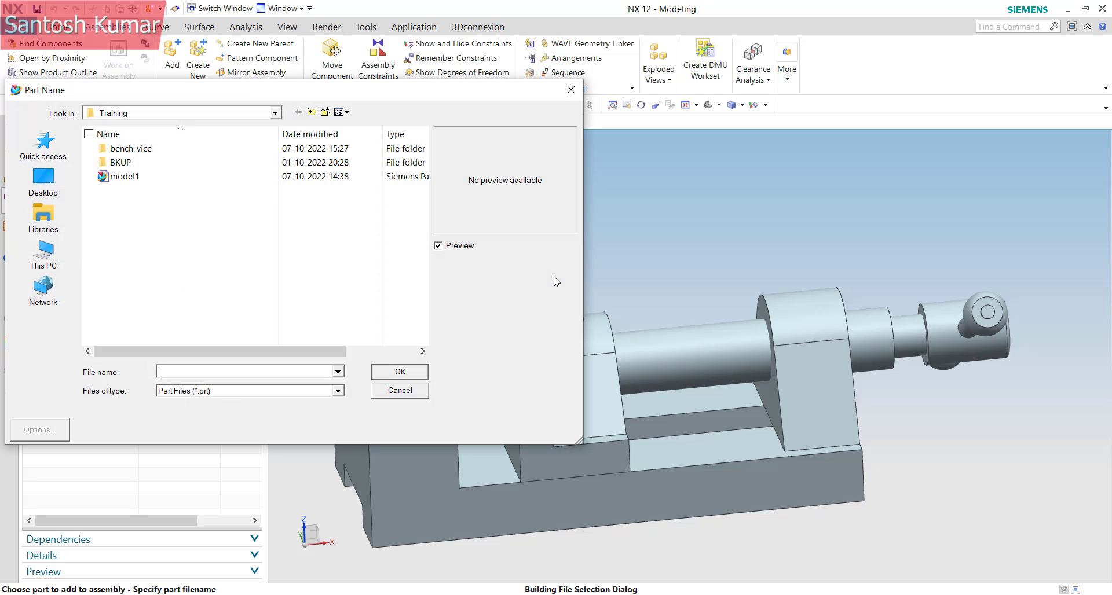
{"action": "left_click", "coordinate": [159, 176]}
{"action": "left_click", "coordinate": [400, 372]}
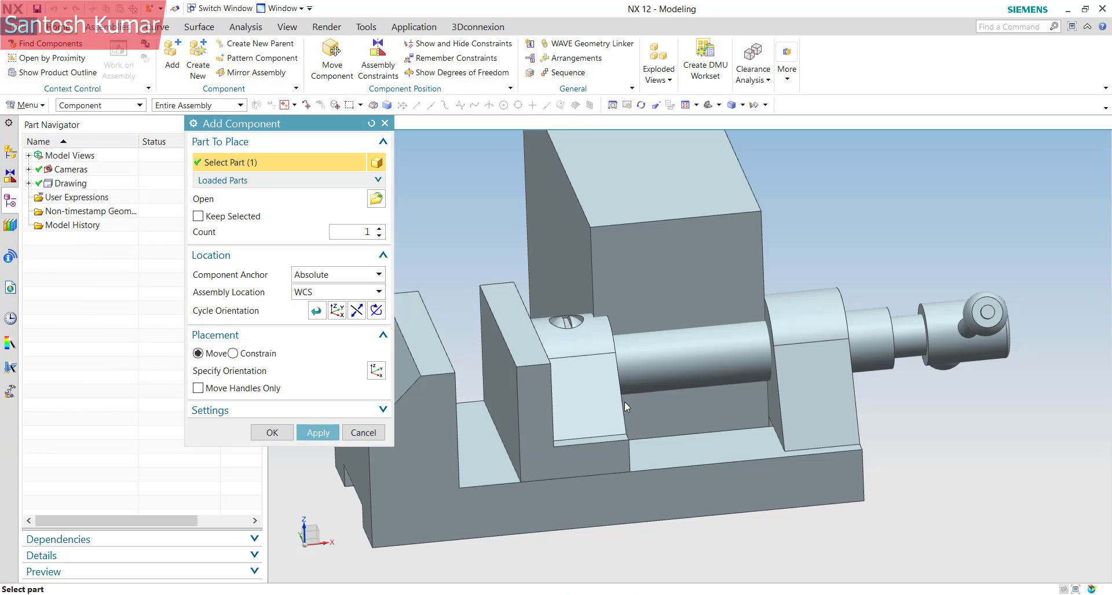
{"action": "middle_click_drag", "start_coordinate": [643, 327], "coordinate": [605, 340]}
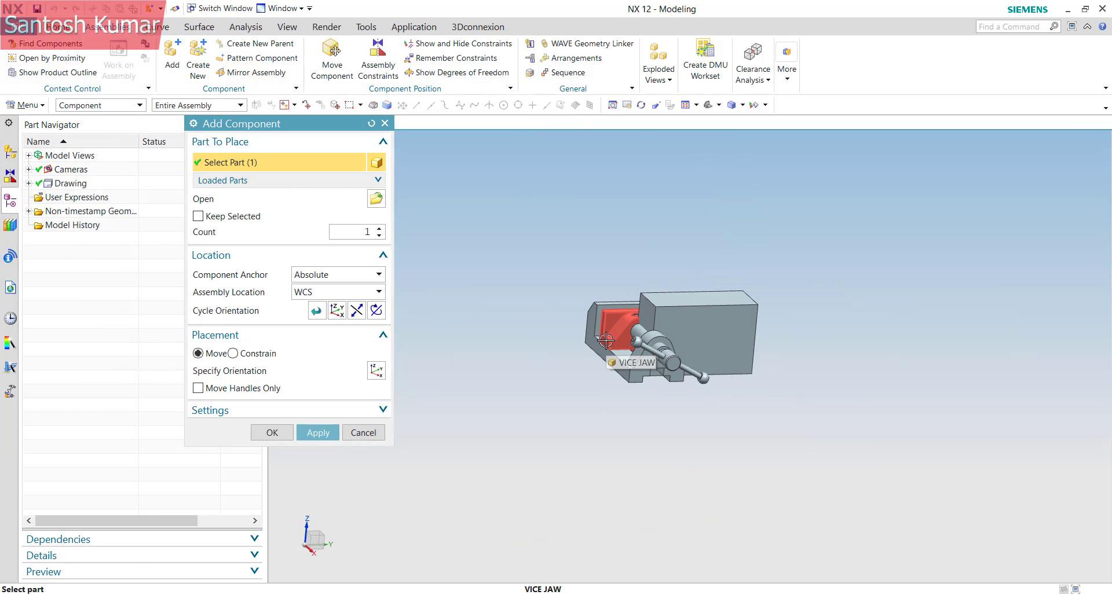
{"action": "key", "text": "ctrl+alt+r"}
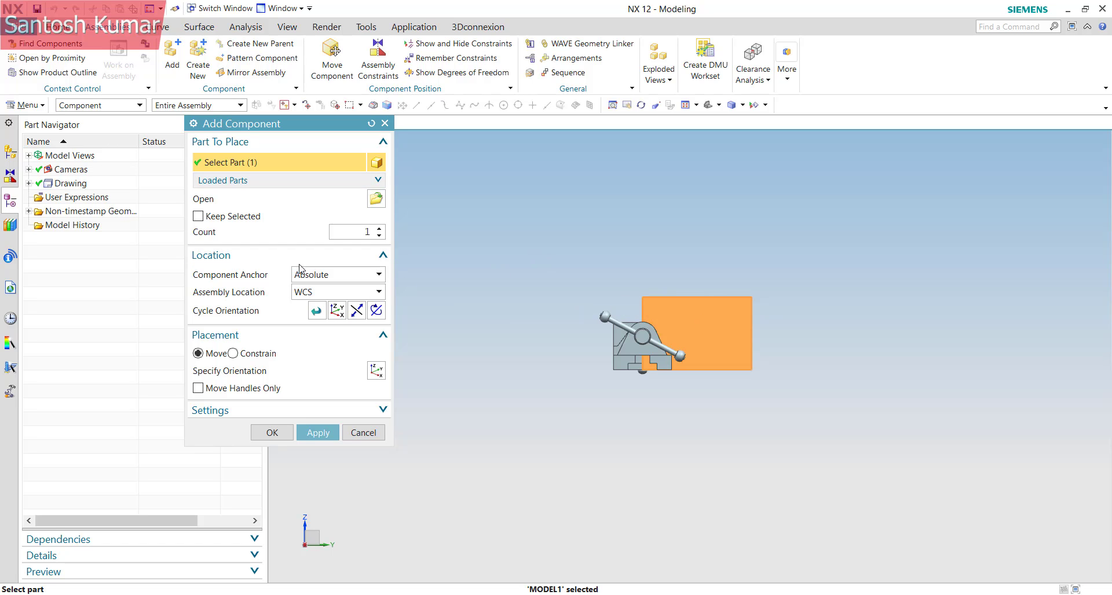
{"action": "left_click", "coordinate": [272, 432]}
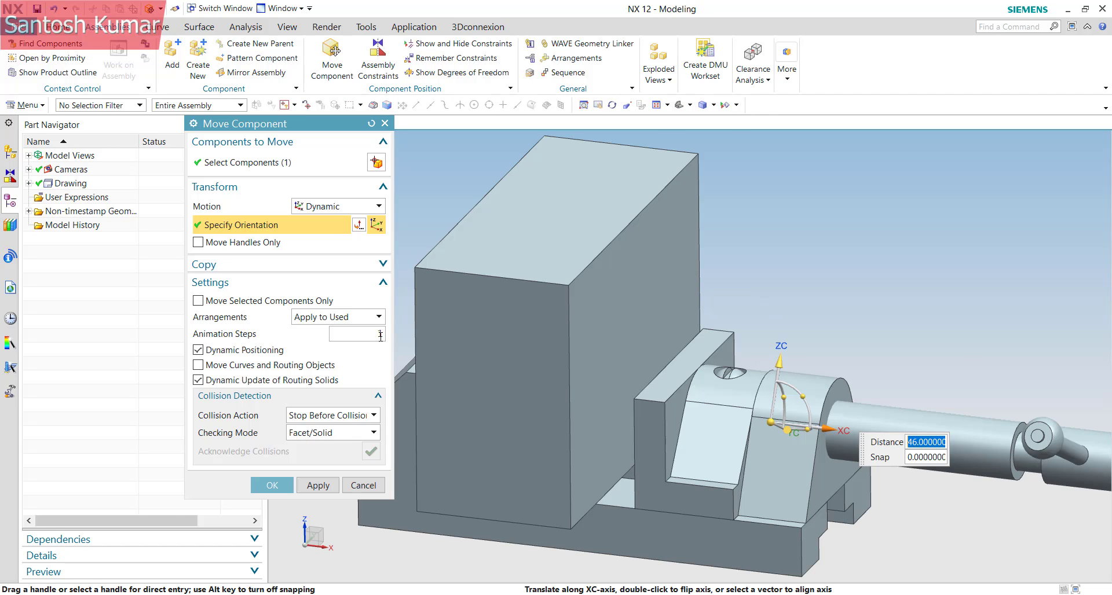
- Move the vice jaw by -20 along XC toward the block in 200 animation steps with Stop Before Collision, and examine the contact
{"action": "left_click", "coordinate": [381, 335]}
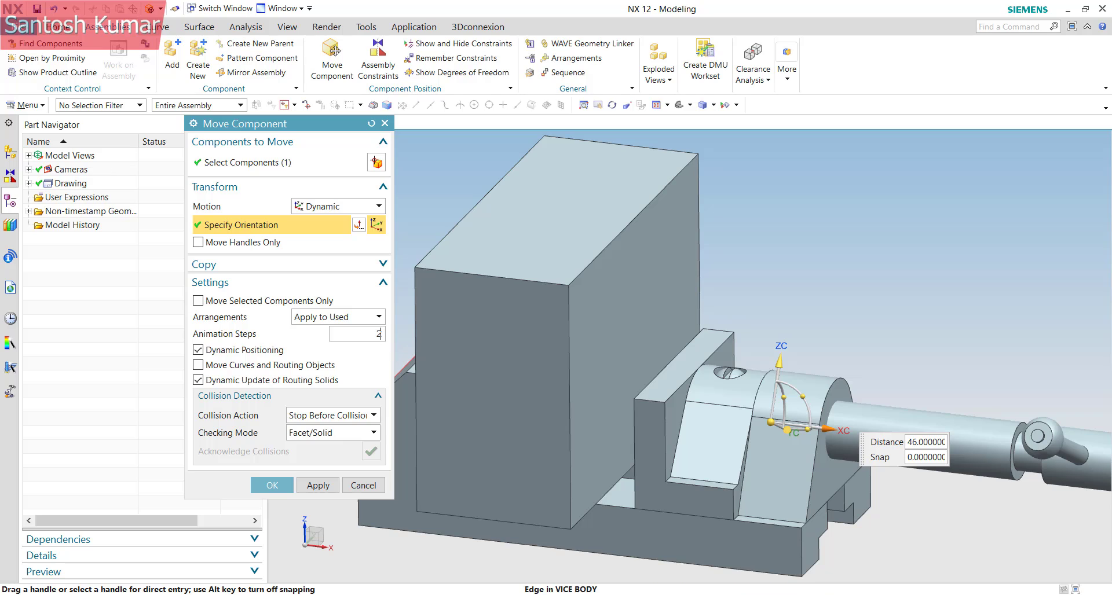
{"action": "left_click", "coordinate": [831, 430]}
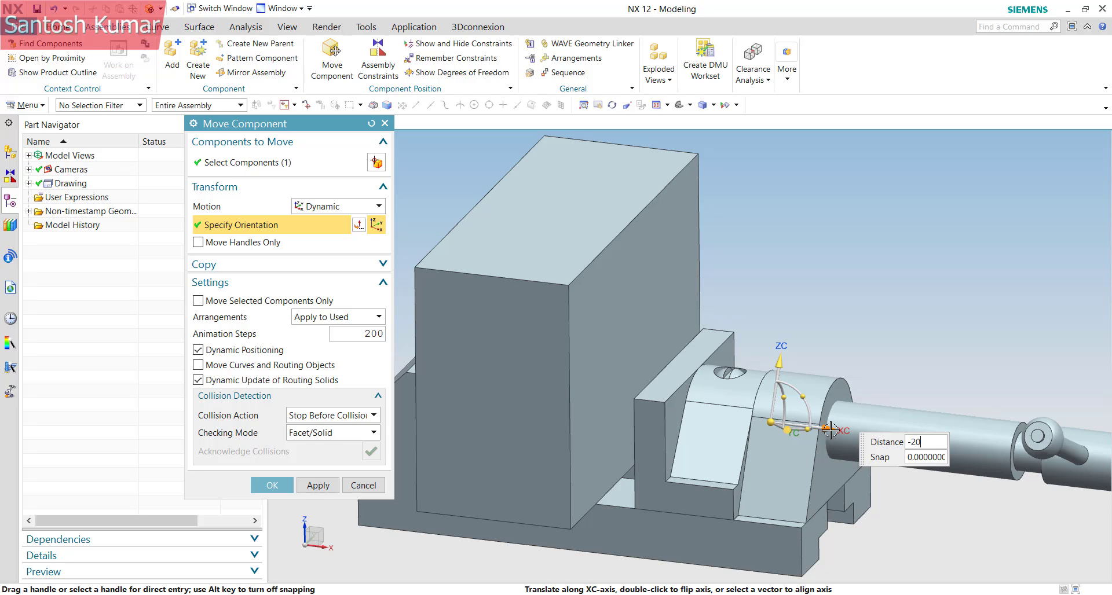
{"action": "key", "text": "Return"}
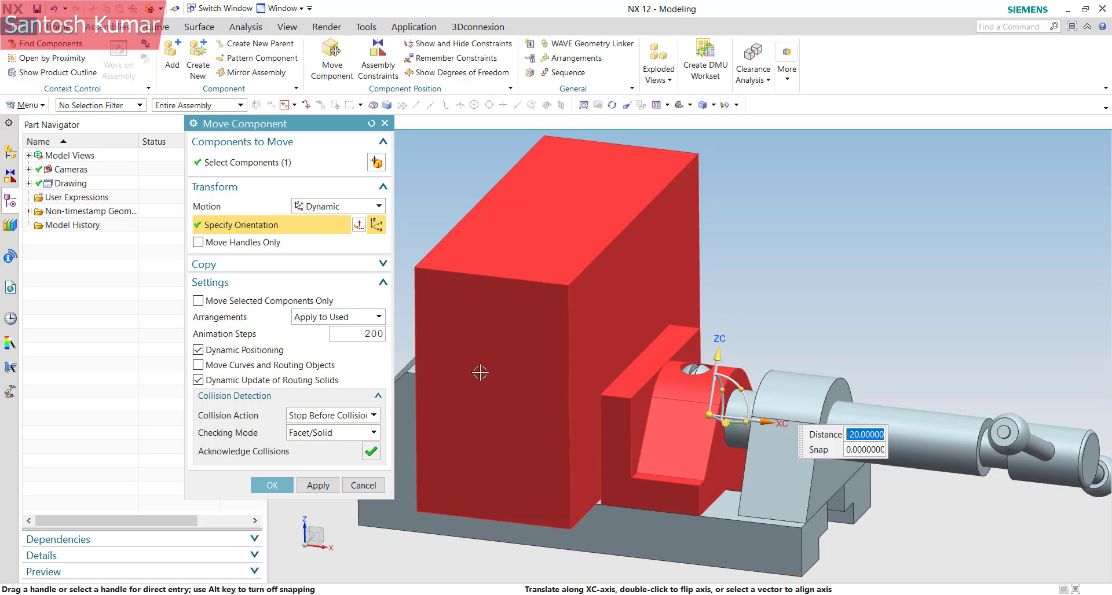
{"action": "middle_click_drag", "start_coordinate": [665, 417], "coordinate": [576, 421]}
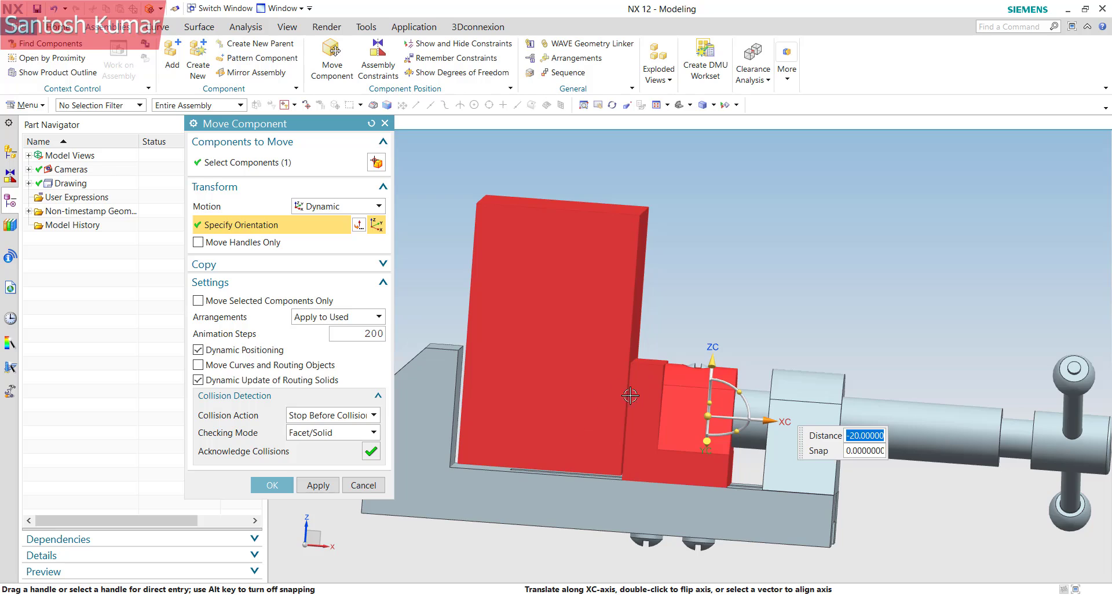
{"action": "scroll", "coordinate": [630, 396], "scroll_direction": "up", "scroll_amount": 2}
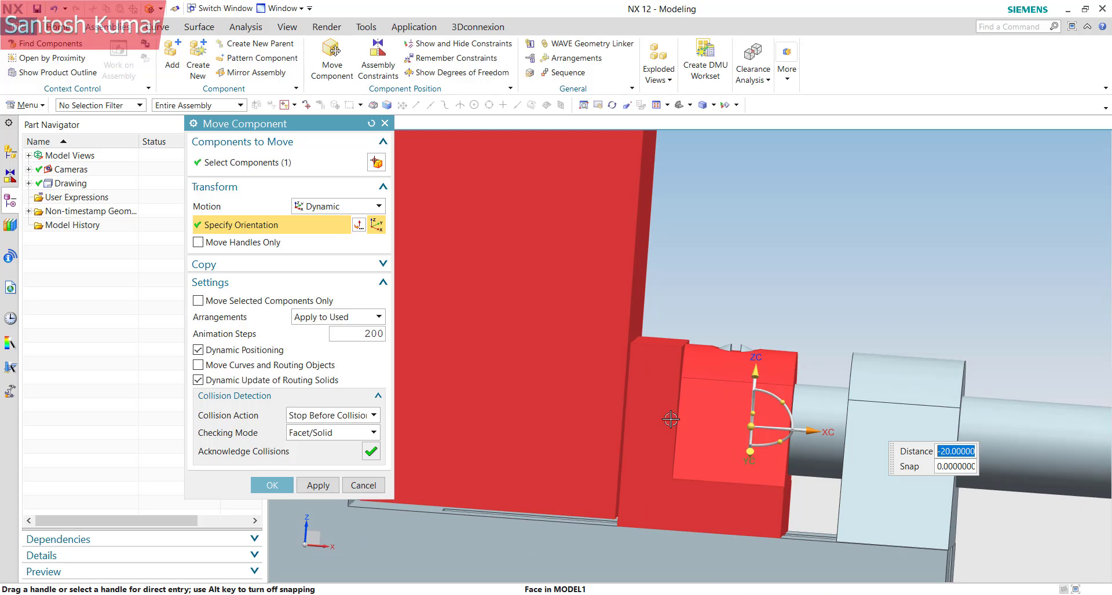
{"action": "scroll", "coordinate": [678, 436], "scroll_direction": "down", "scroll_amount": 1}
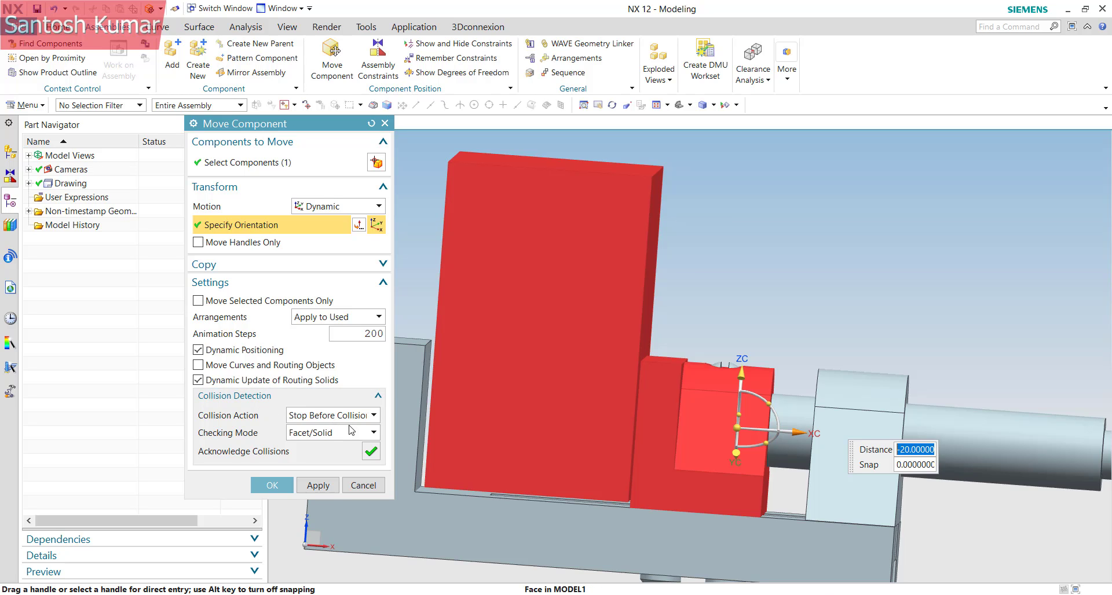
{"action": "middle_click_drag", "start_coordinate": [627, 403], "coordinate": [679, 385]}
{"action": "scroll", "coordinate": [884, 353], "scroll_direction": "down", "scroll_amount": 3}
{"action": "scroll", "coordinate": [786, 377], "scroll_direction": "up", "scroll_amount": 2}
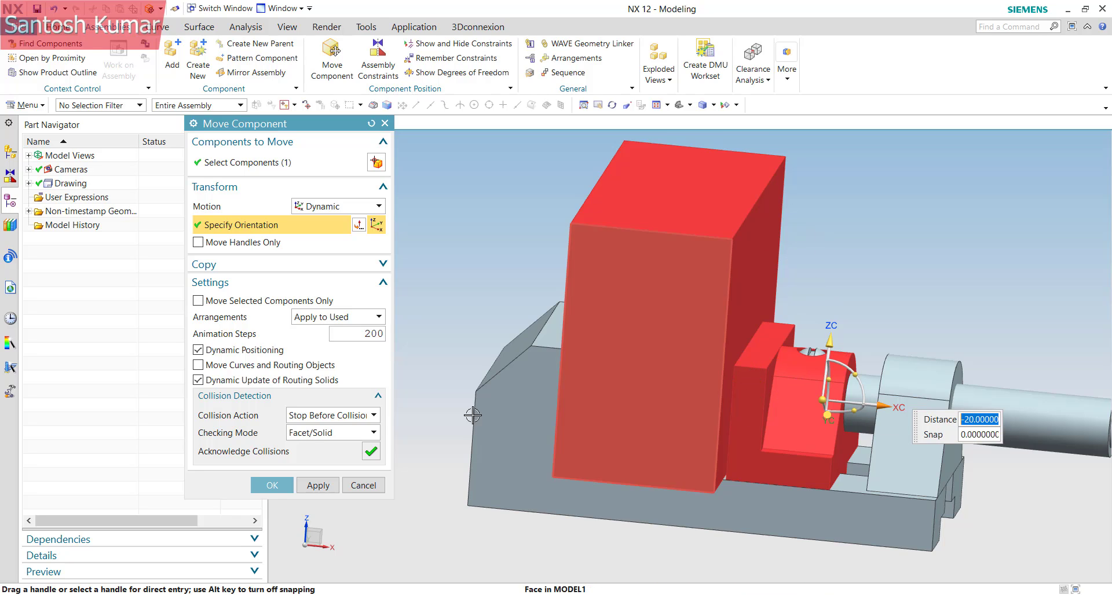
- Change the collision action to Highlight Collision and move the vice jaw back by 20 along XC
{"action": "left_click", "coordinate": [339, 416]}
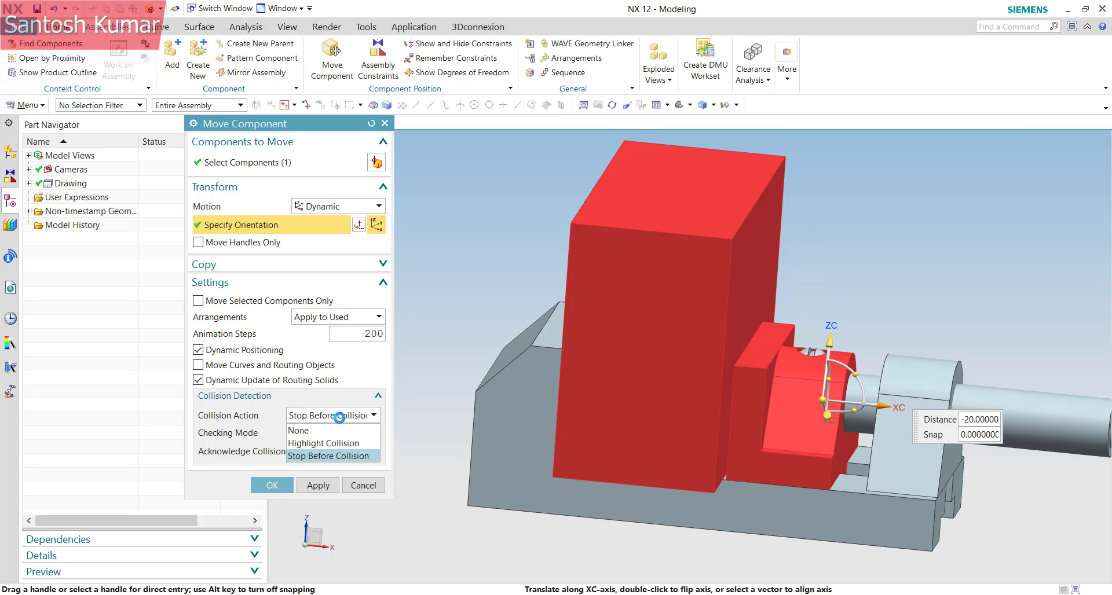
{"action": "left_click", "coordinate": [317, 443]}
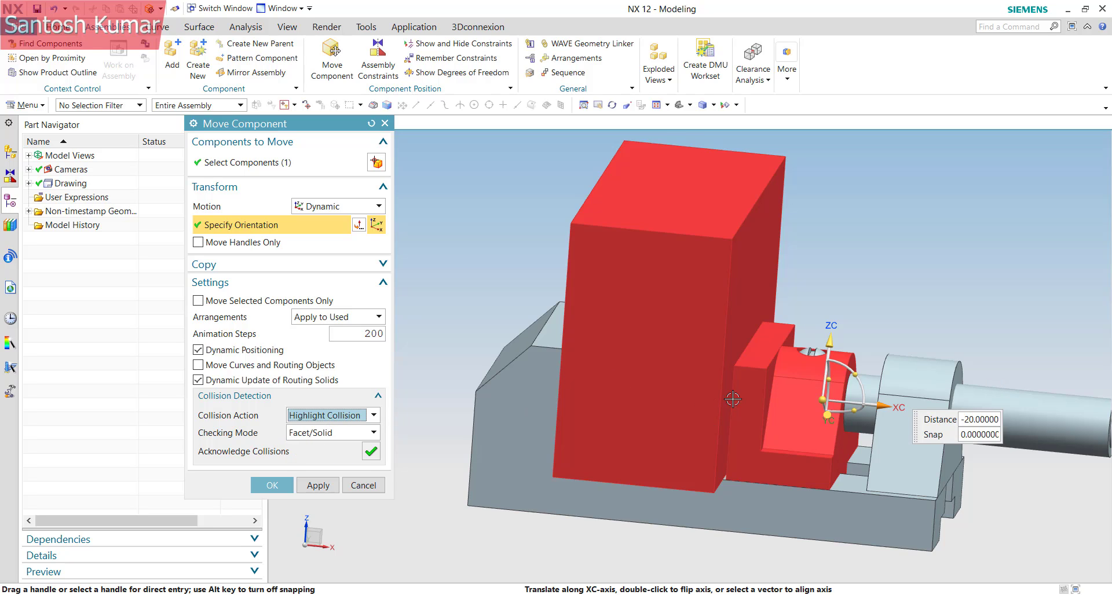
{"action": "left_click", "coordinate": [962, 419]}
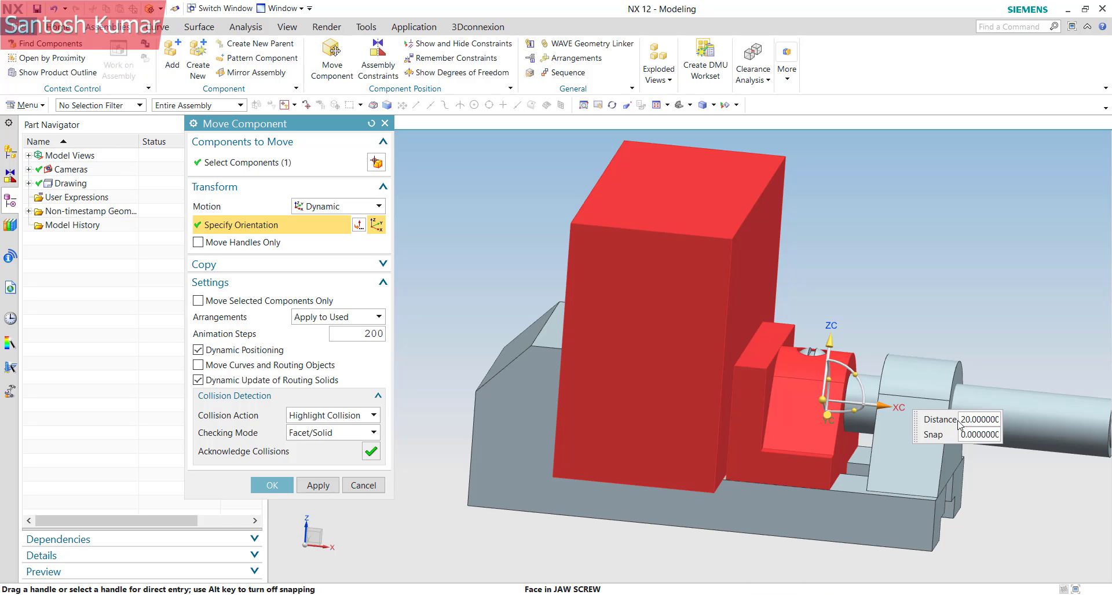
{"action": "key", "text": "Return"}
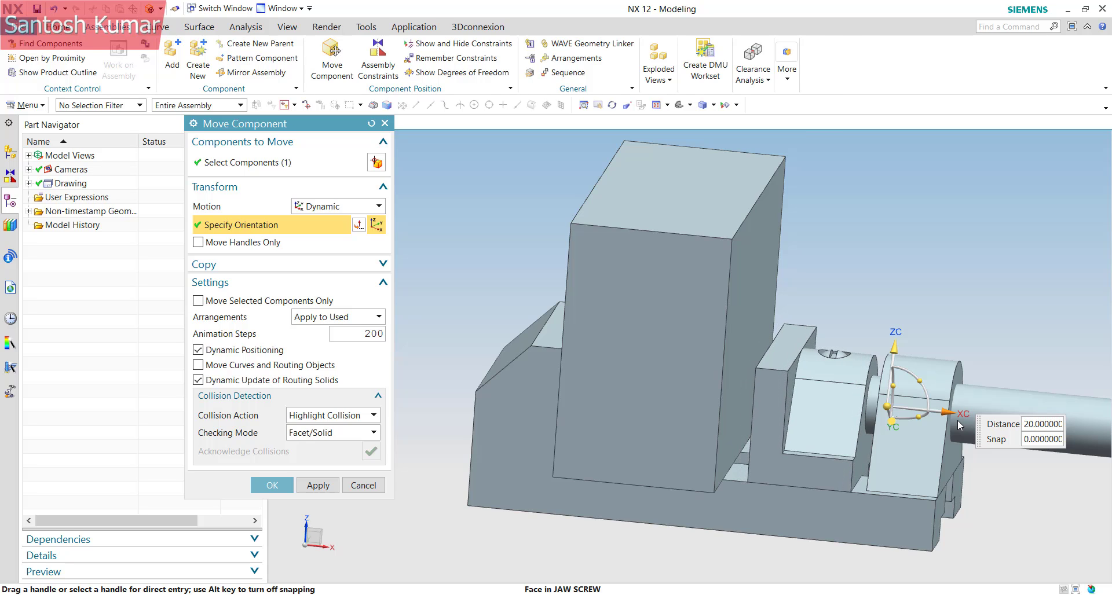
- Move the vice jaw by -46 along XC into the block with Highlight Collision active
{"action": "scroll", "coordinate": [908, 422], "scroll_direction": "up", "scroll_amount": 2}
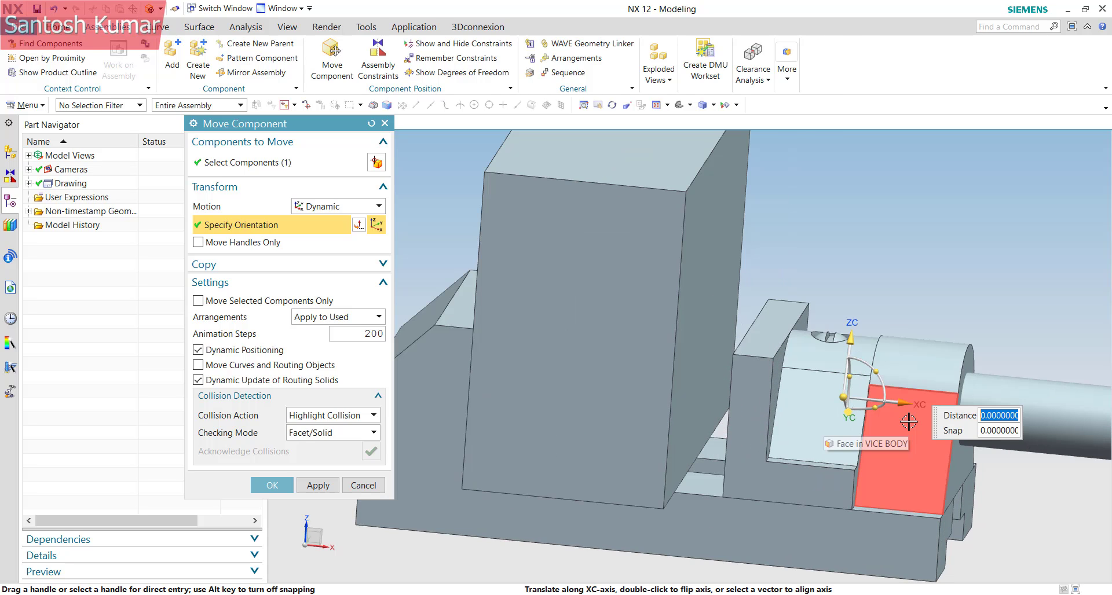
{"action": "type", "text": "46"}
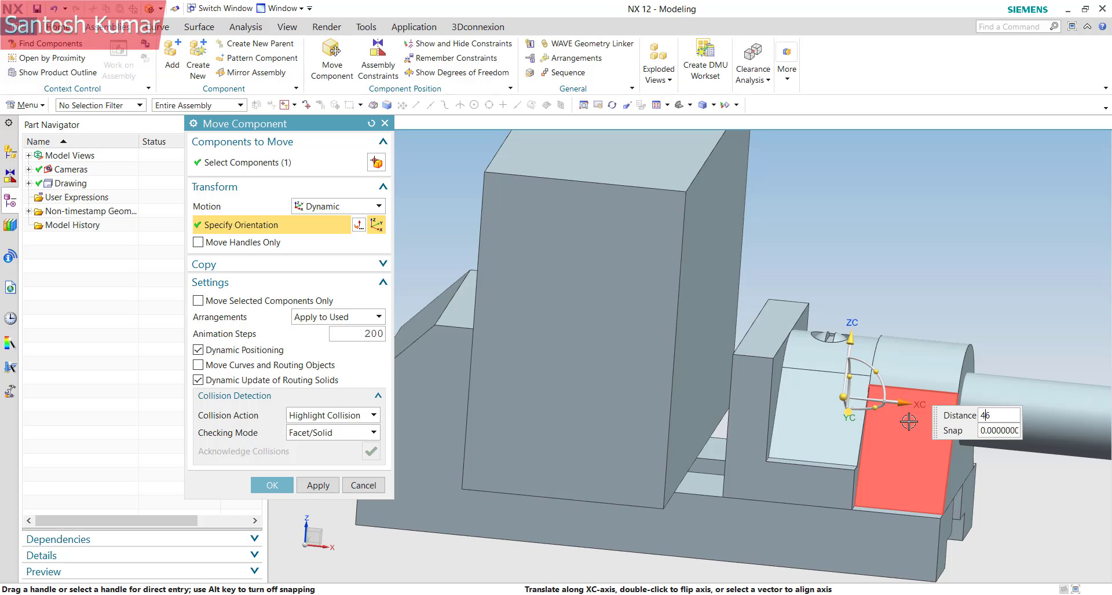
{"action": "key", "text": "Return"}
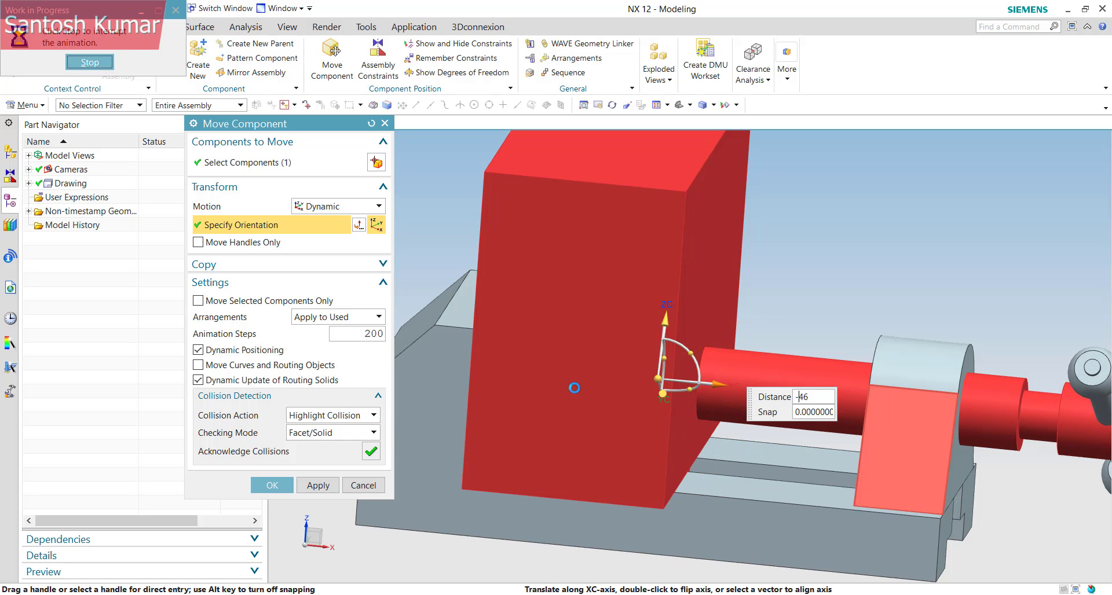
- Review the collision action and arrangement options, and cancel Move Component, discarding the unapplied changes
{"action": "left_click", "coordinate": [314, 422]}
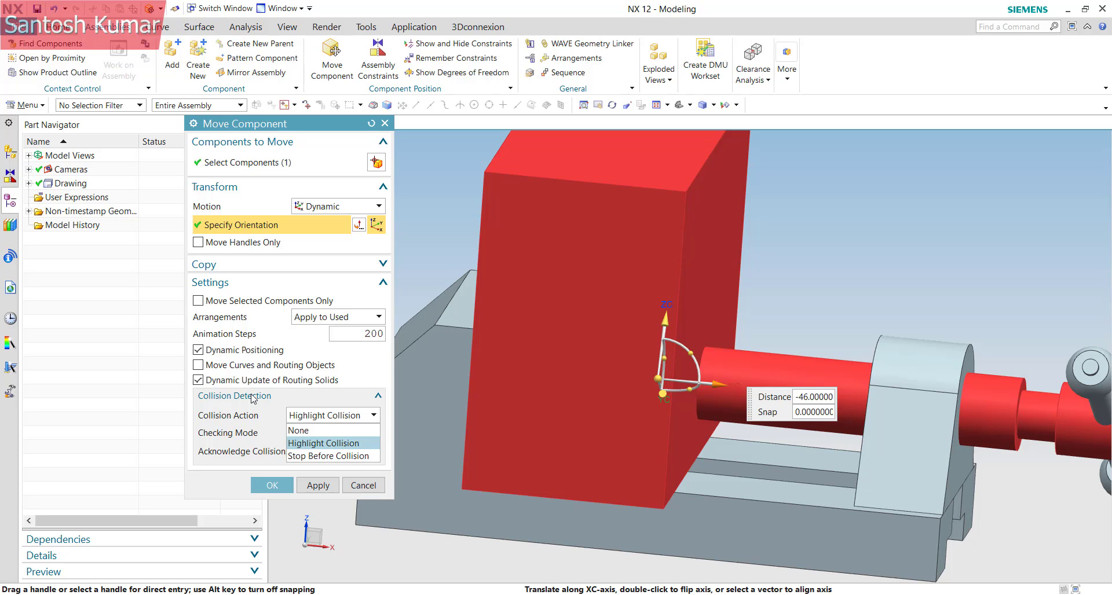
{"action": "left_click", "coordinate": [280, 403]}
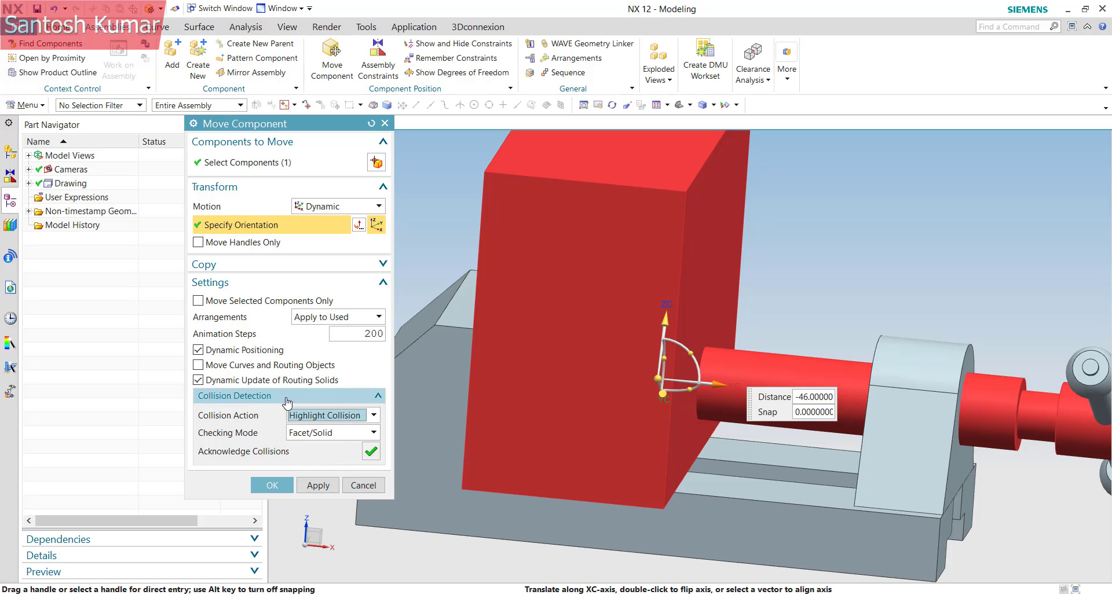
{"action": "left_click", "coordinate": [335, 317]}
{"action": "left_click", "coordinate": [322, 345]}
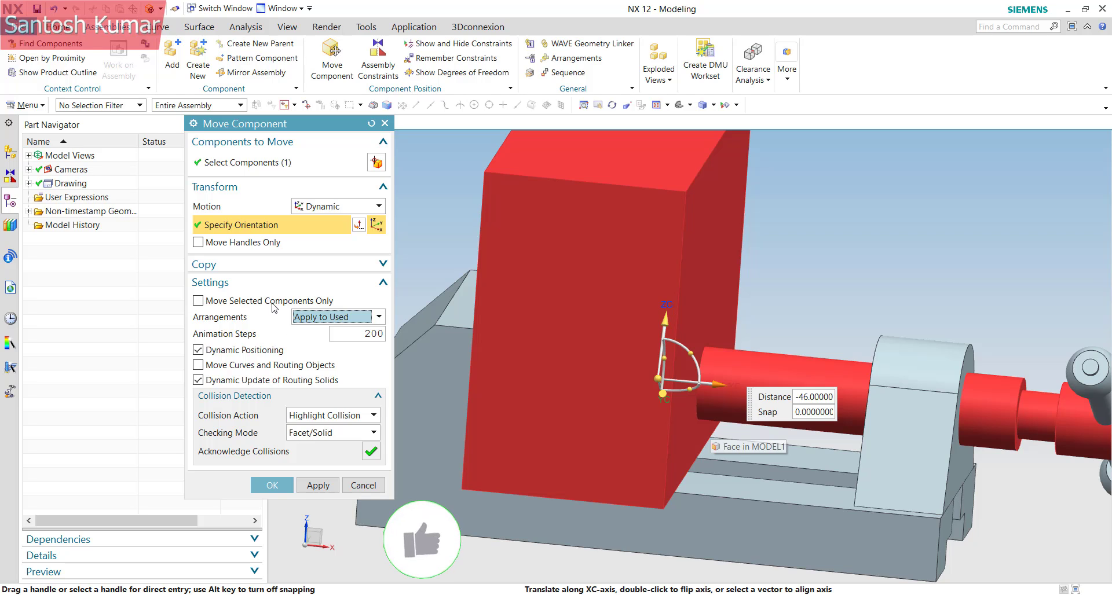
{"action": "left_click", "coordinate": [363, 486]}
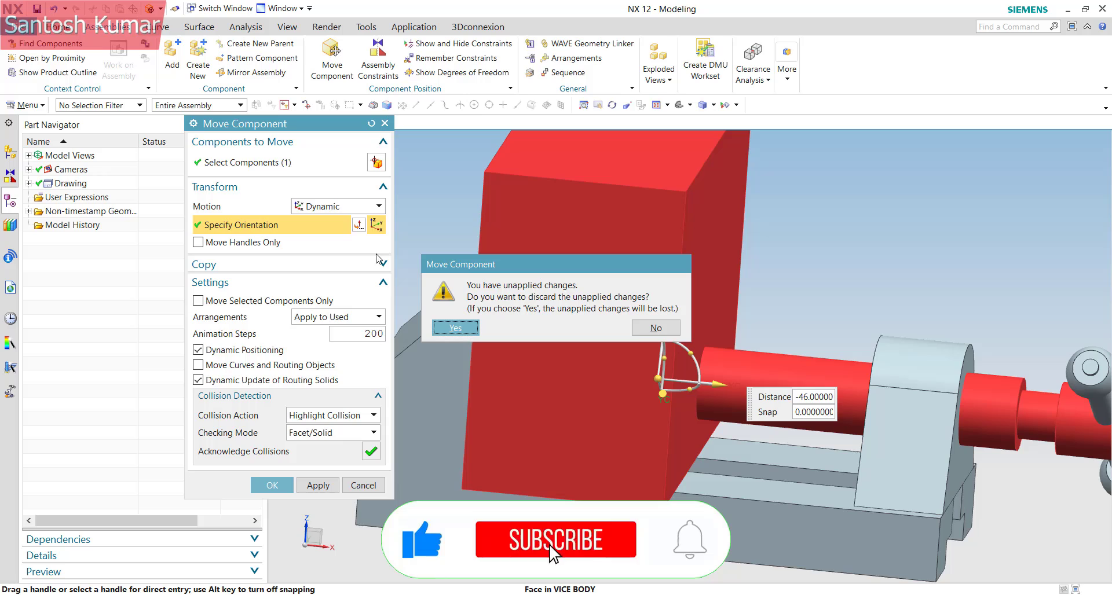
{"action": "left_click", "coordinate": [456, 331]}
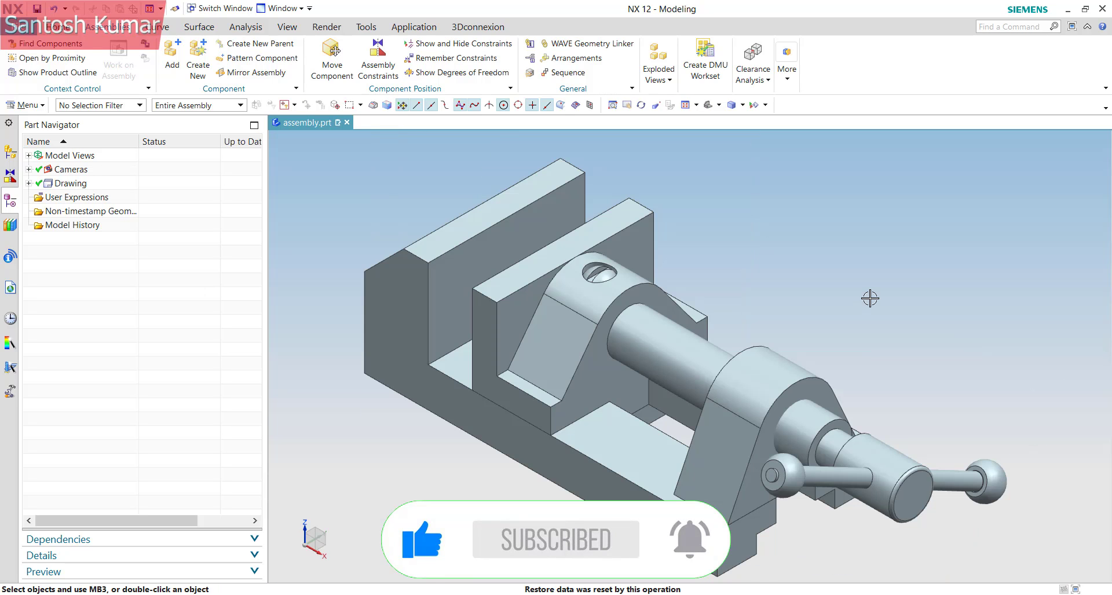